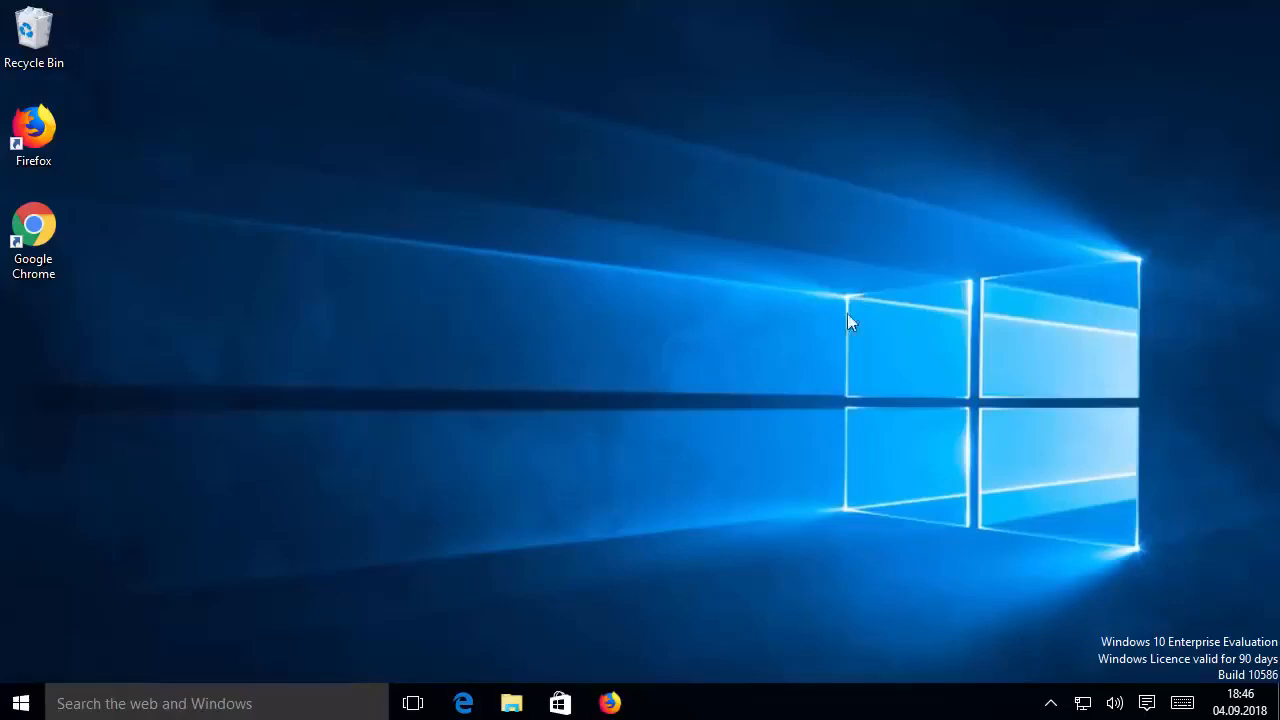
Switch to Firefox, find the Anaconda website by searching for anaconda.com, and open its Downloads page
left_click(617, 700)
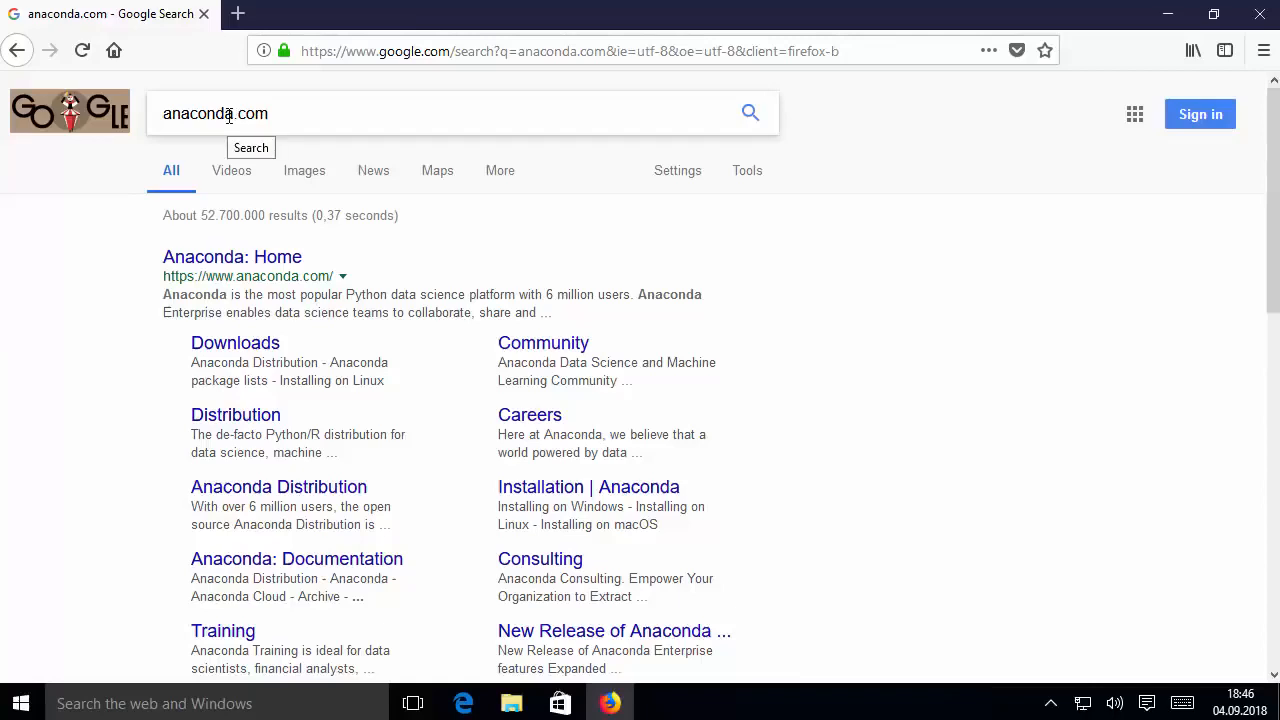
left_click(262, 272)
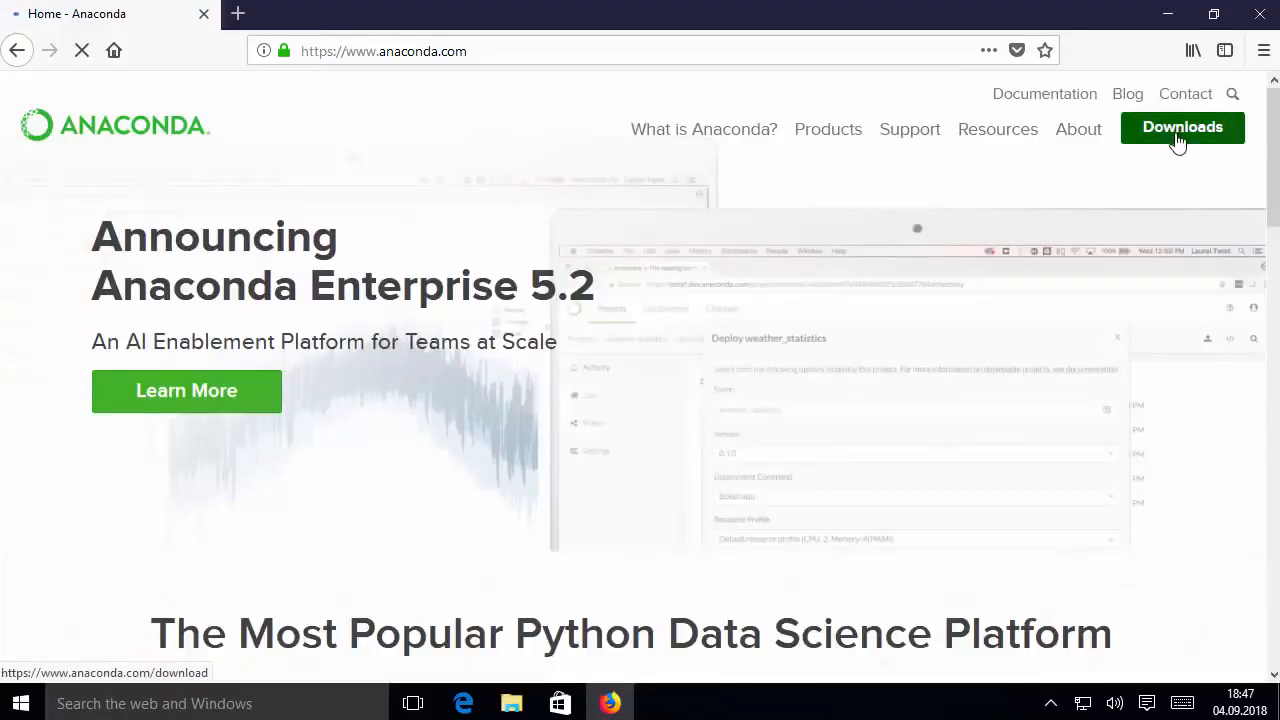
left_click(1180, 140)
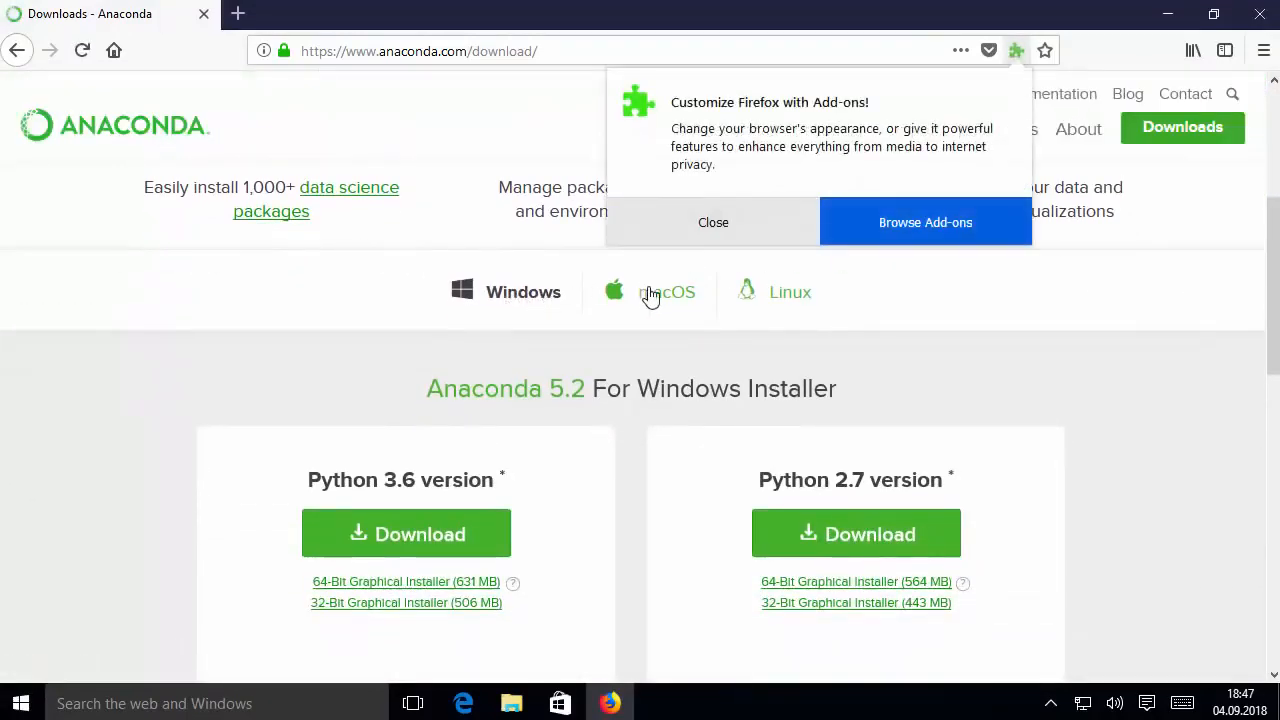
left_click(766, 237)
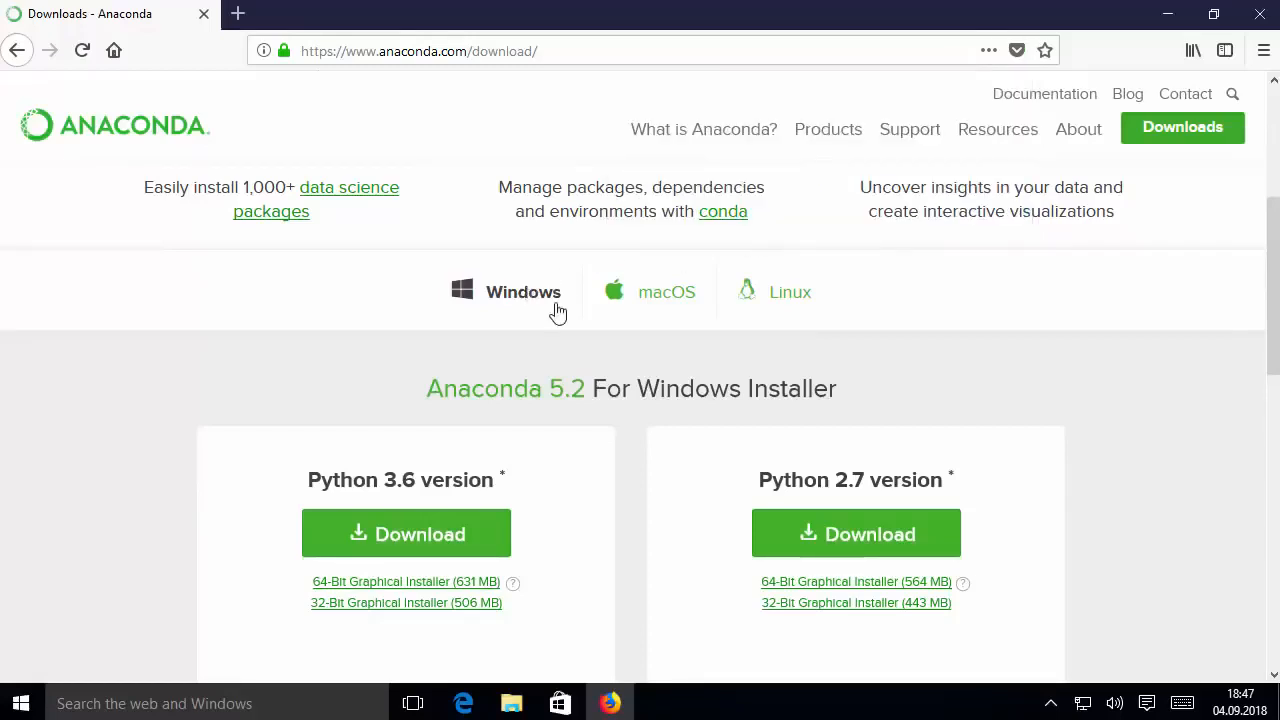
Try to download the 64-bit Anaconda 5.2 Windows installer for Python 3.6
scroll(556, 312, "down", 2)
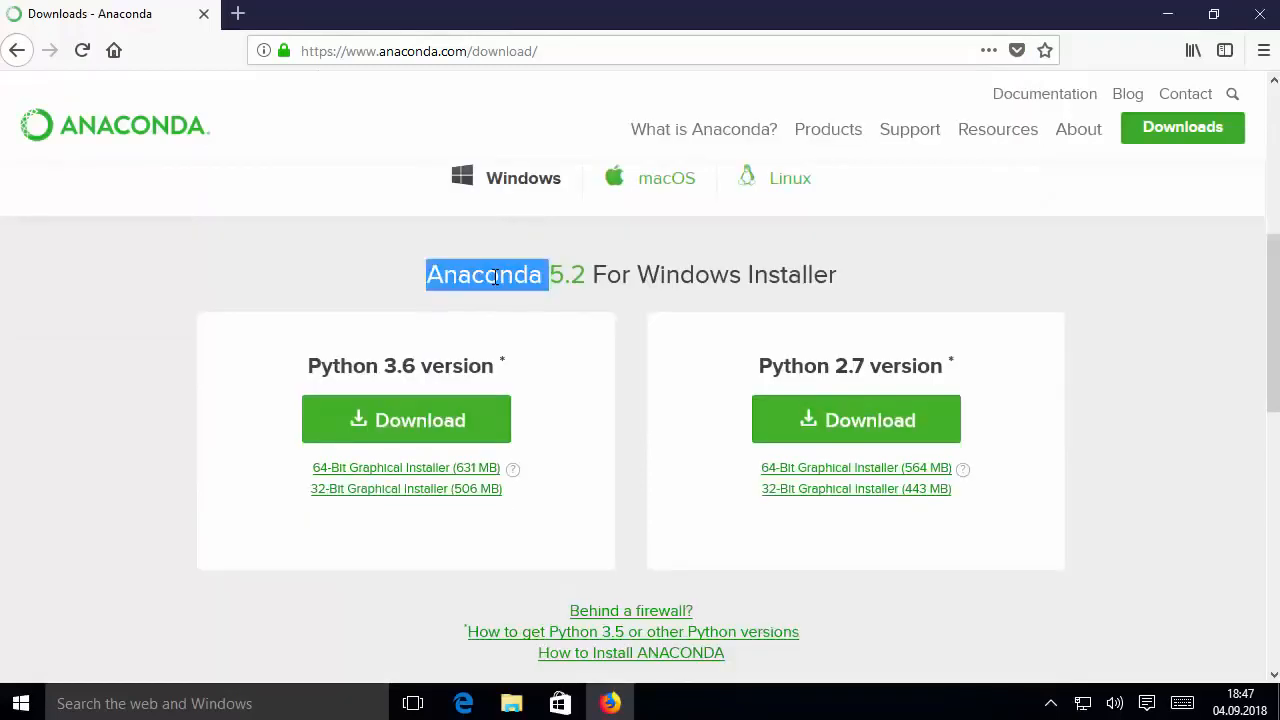
triple_click(494, 276)
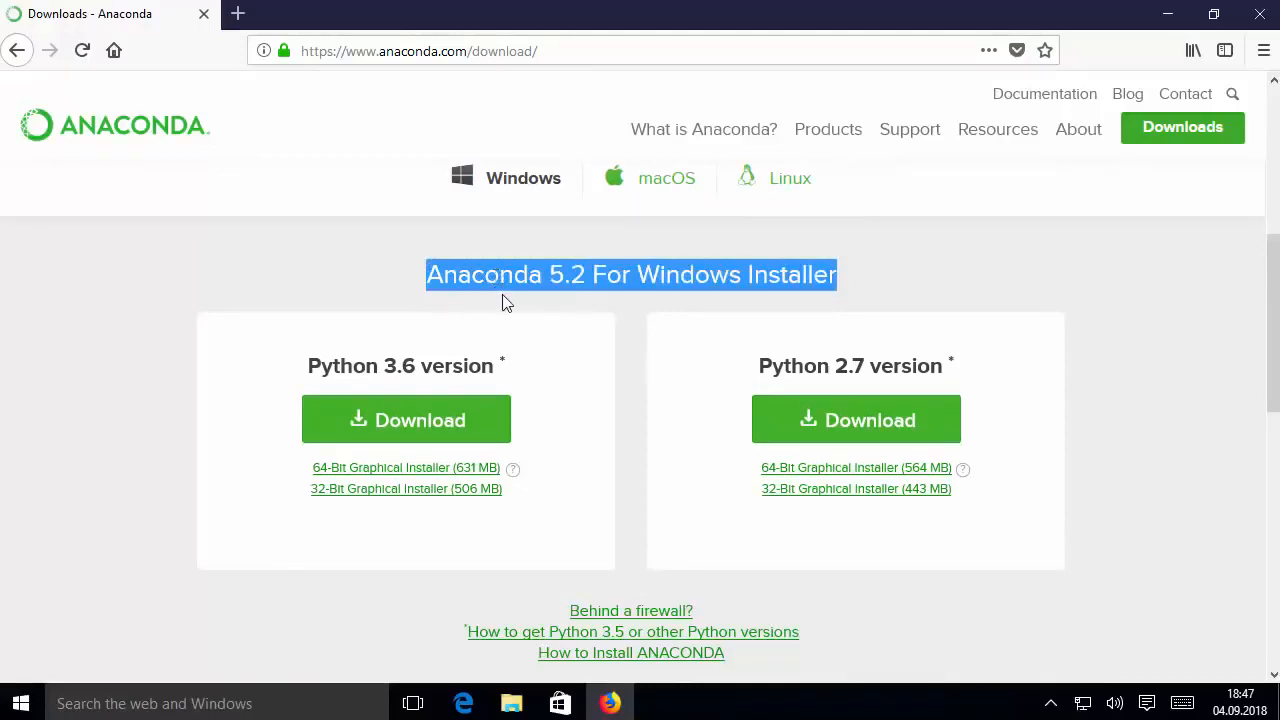
left_click(505, 302)
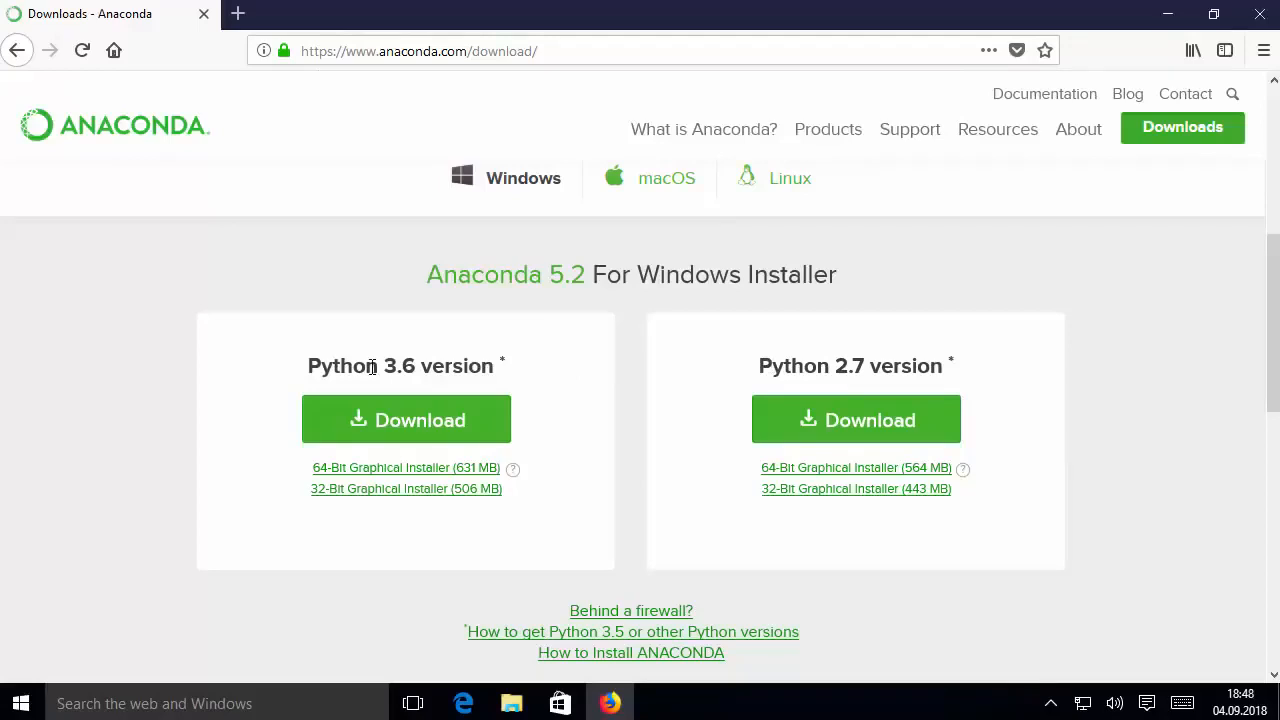
left_click(373, 423)
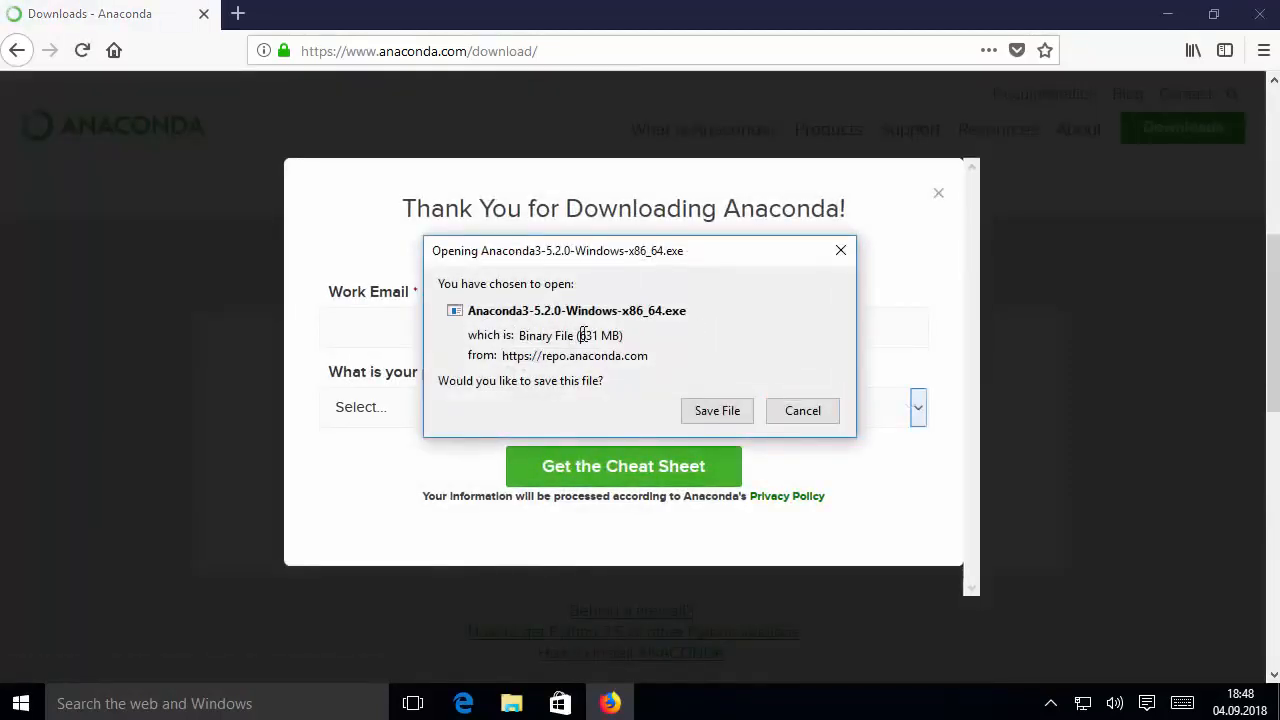
left_click_drag(584, 335, 622, 336)
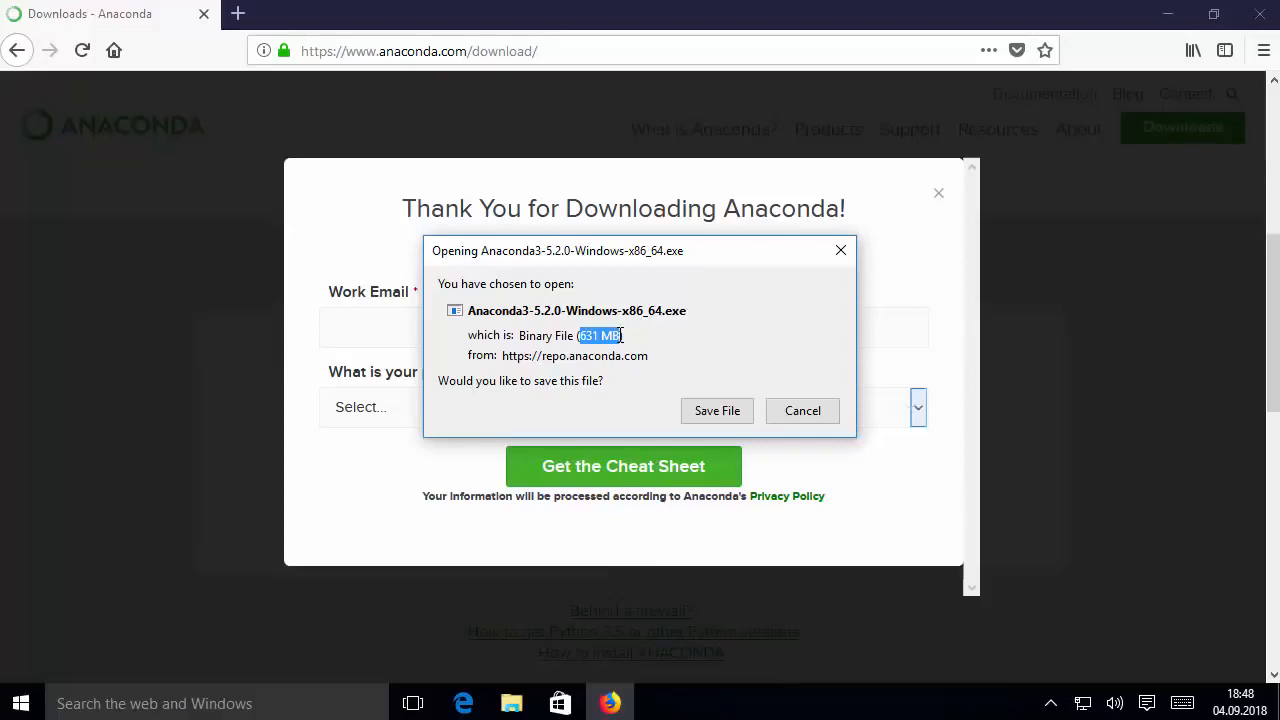
left_click(796, 412)
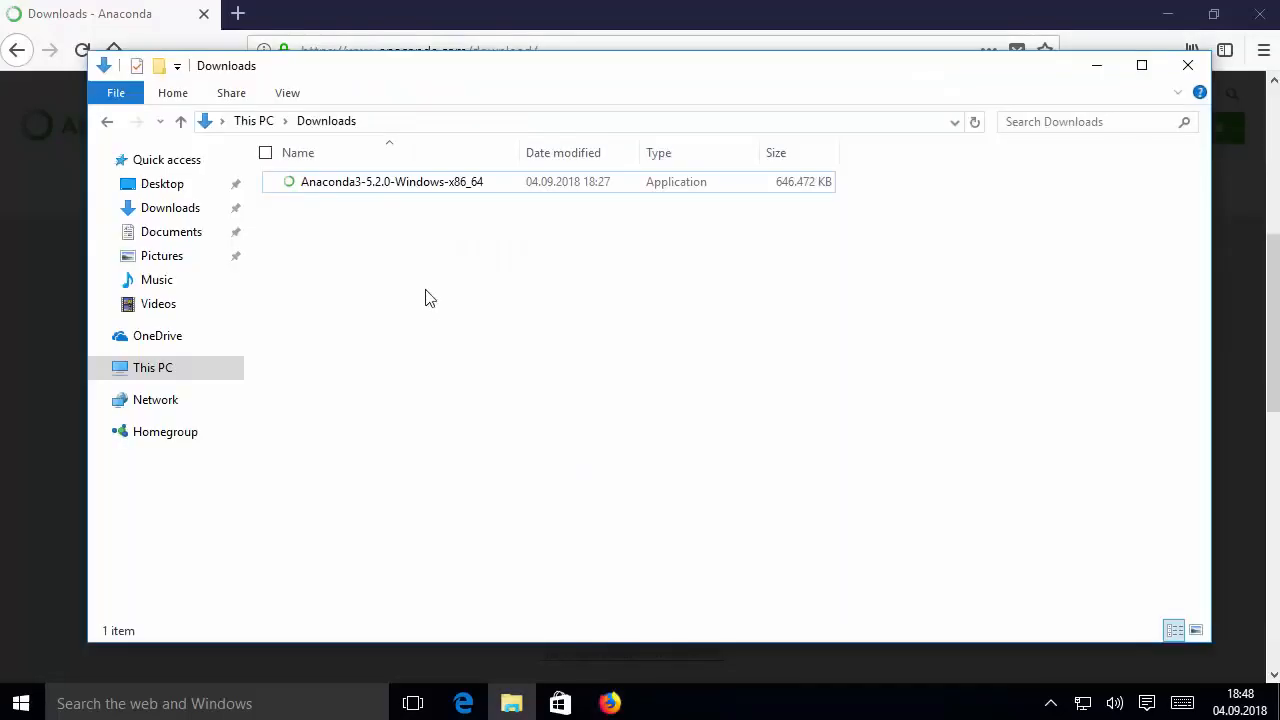
Run the Anaconda3-5.2.0-Windows-x86_64 installer from the Downloads folder and minimize the File Explorer and browser windows
double_click(393, 195)
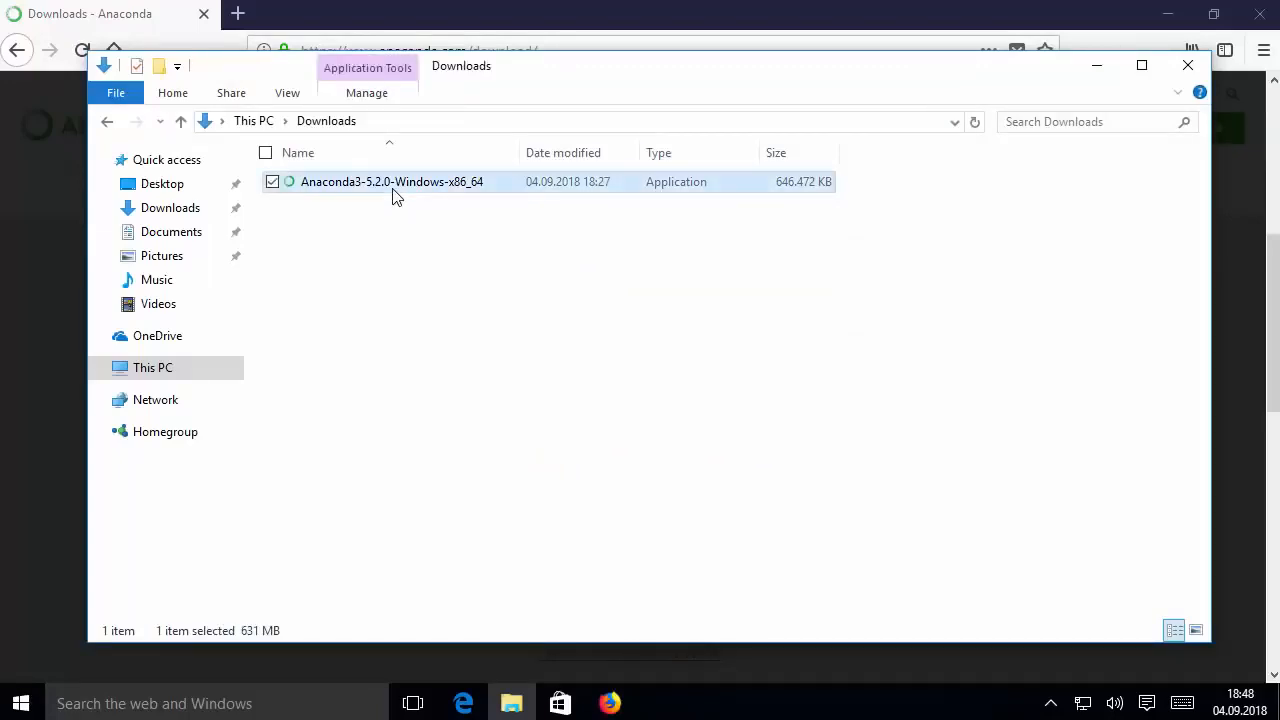
left_click(1097, 66)
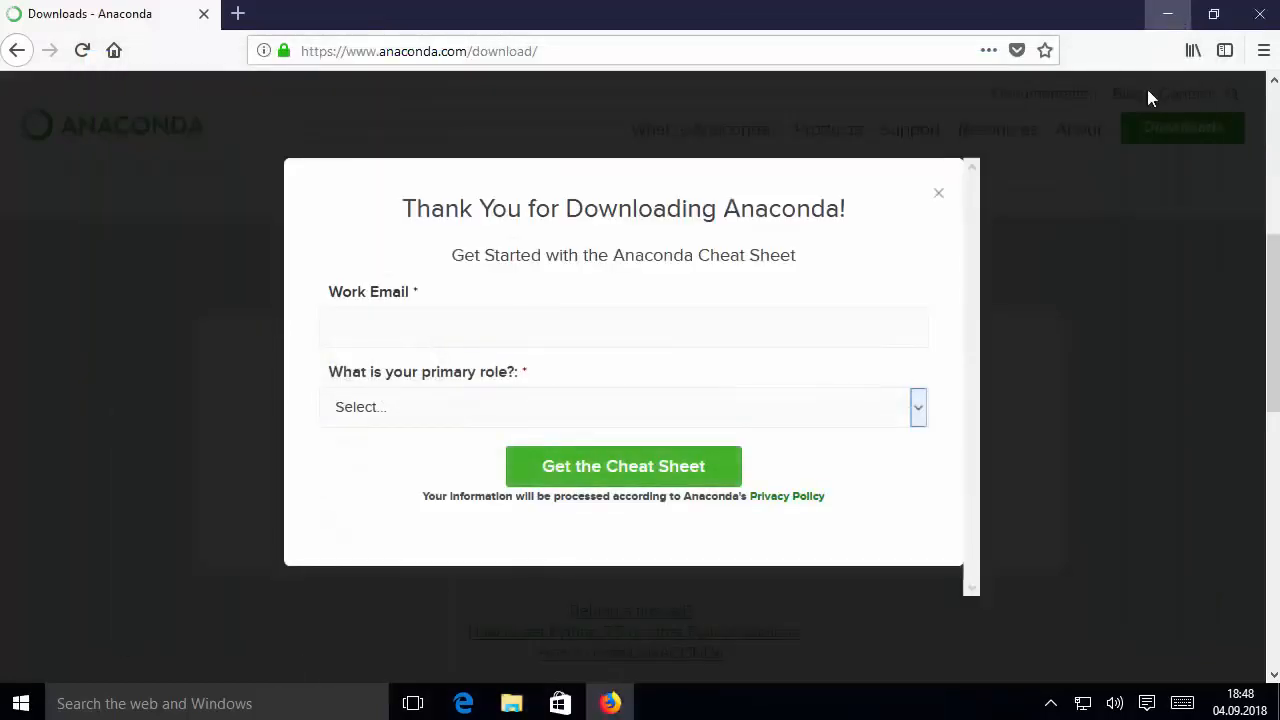
left_click(1167, 14)
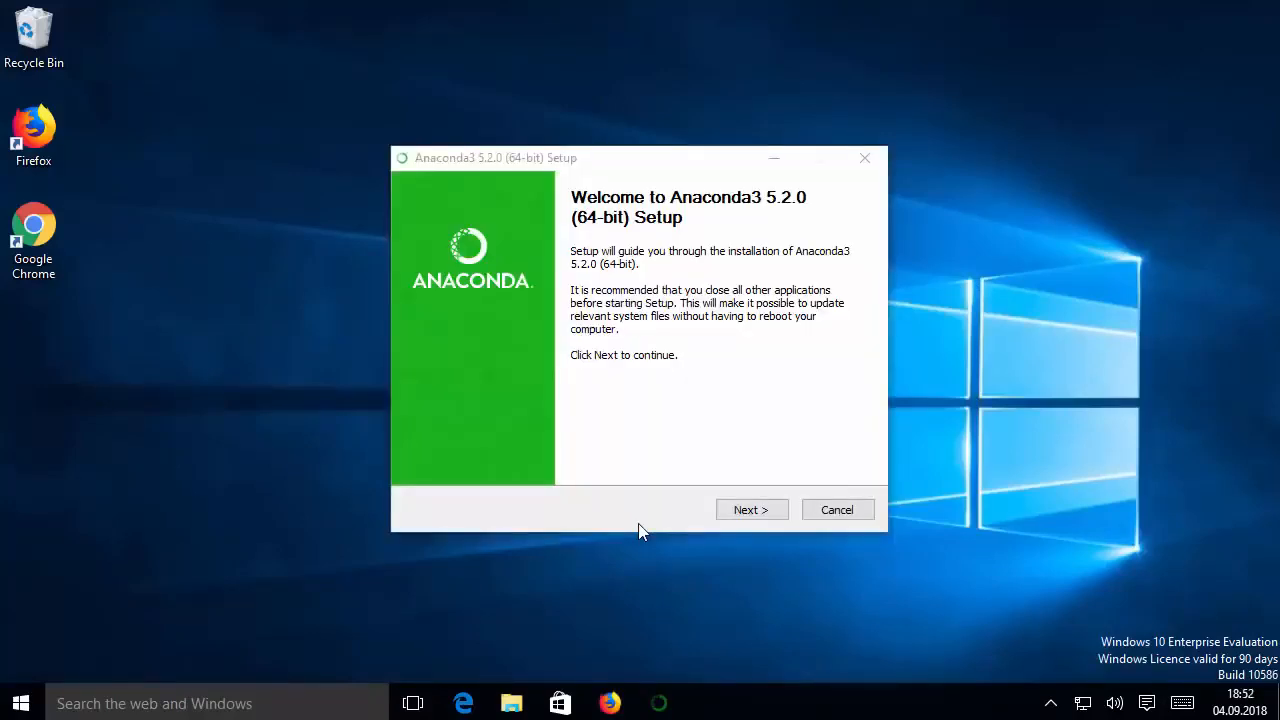
Accept the Anaconda3 license agreement and set the installation type to All Users
left_click(735, 514)
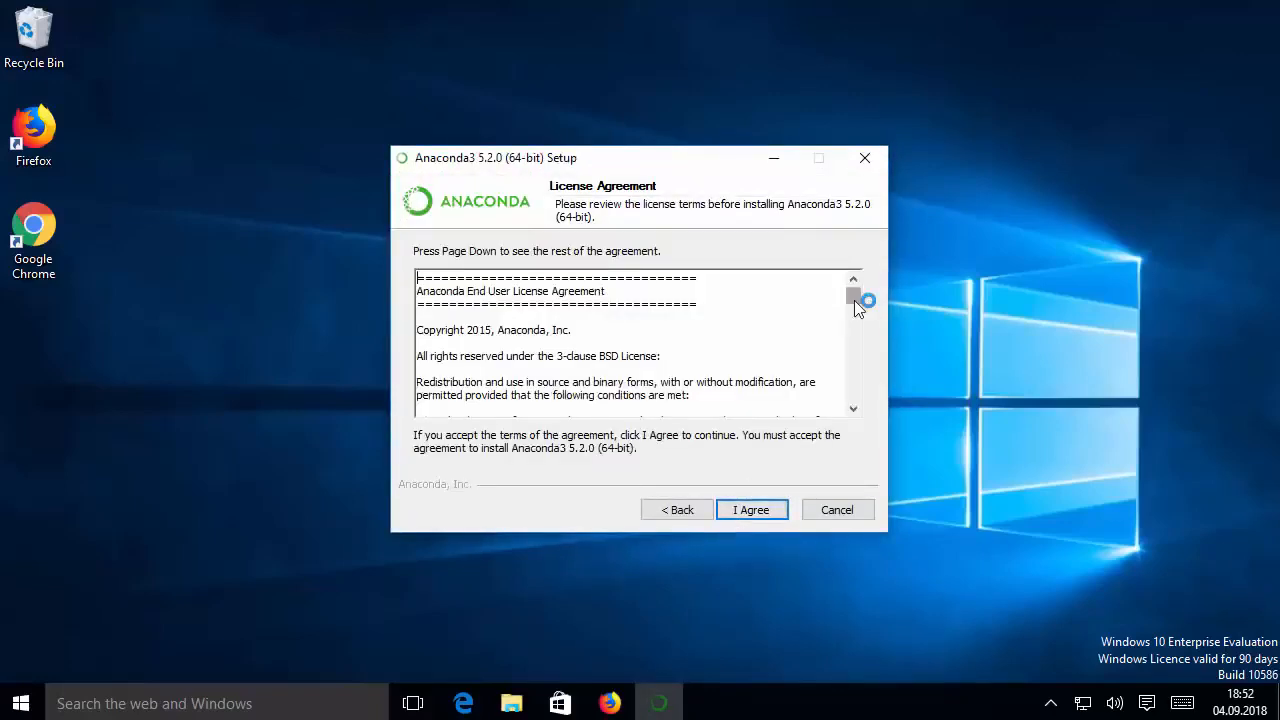
left_click_drag(854, 300, 855, 408)
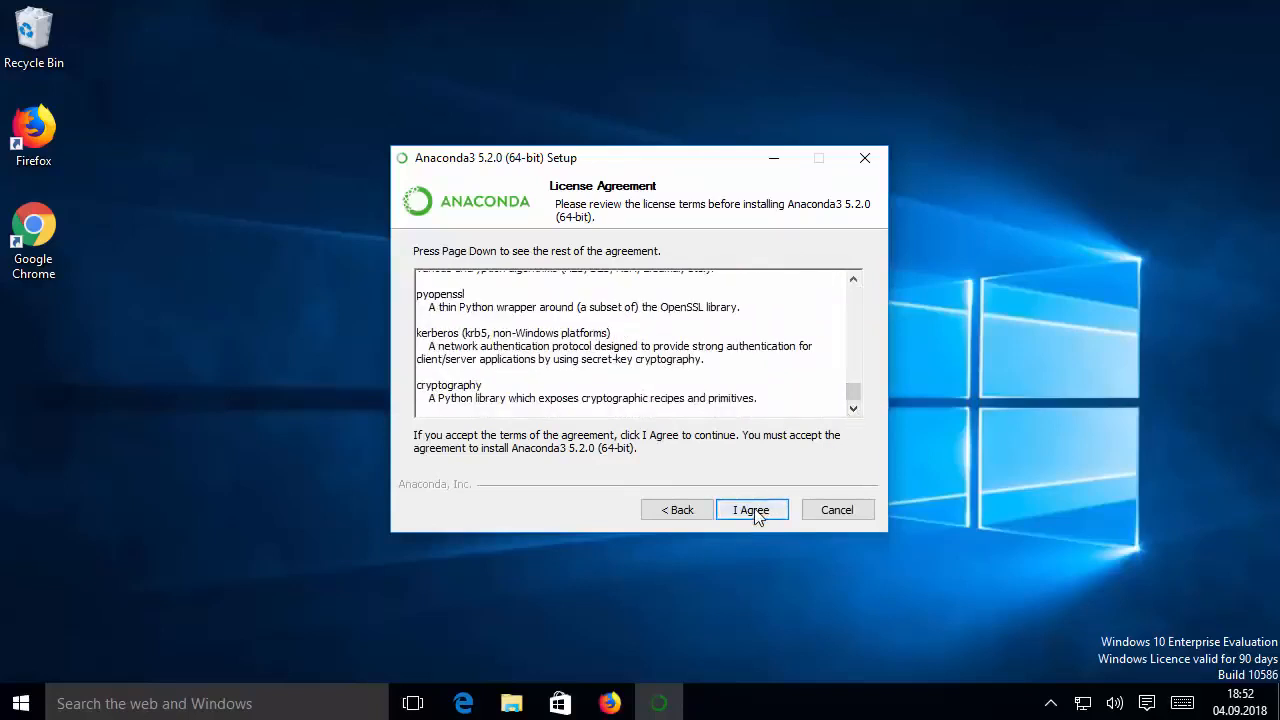
left_click(755, 512)
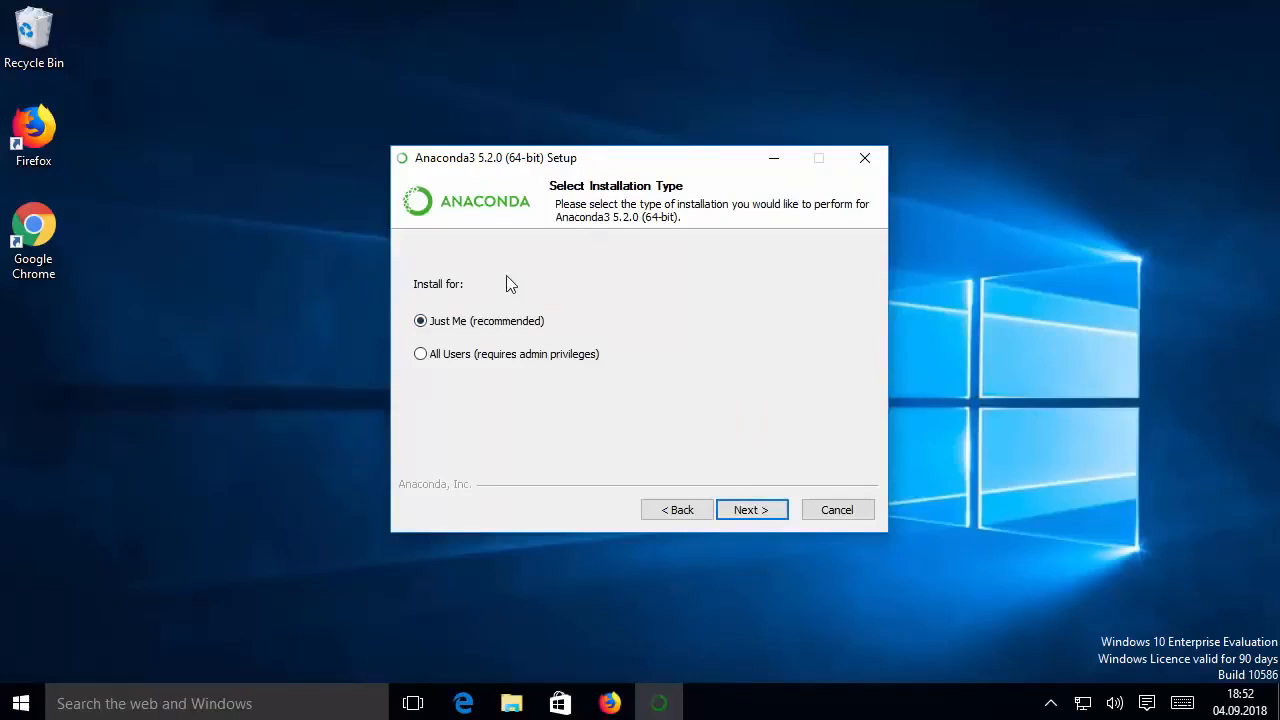
left_click(421, 355)
left_click(753, 509)
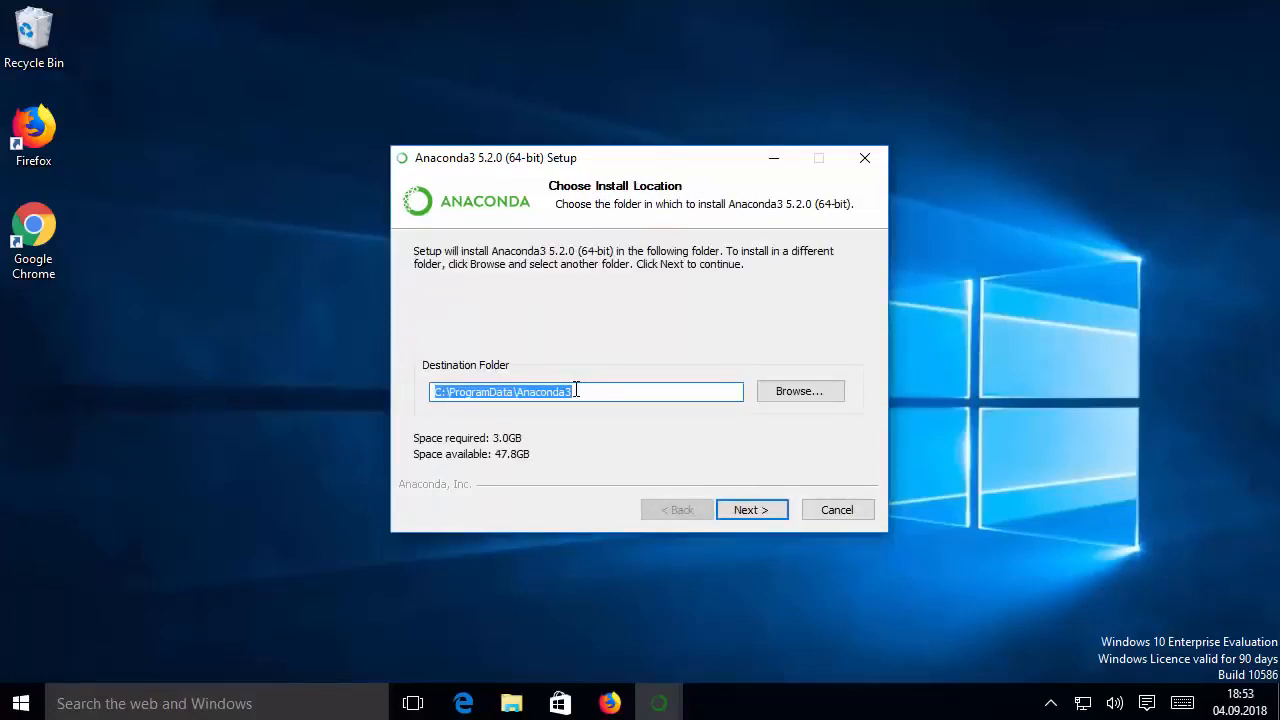
Accept C:\ProgramData\Anaconda3 as the destination folder for the installation
double_click(460, 393)
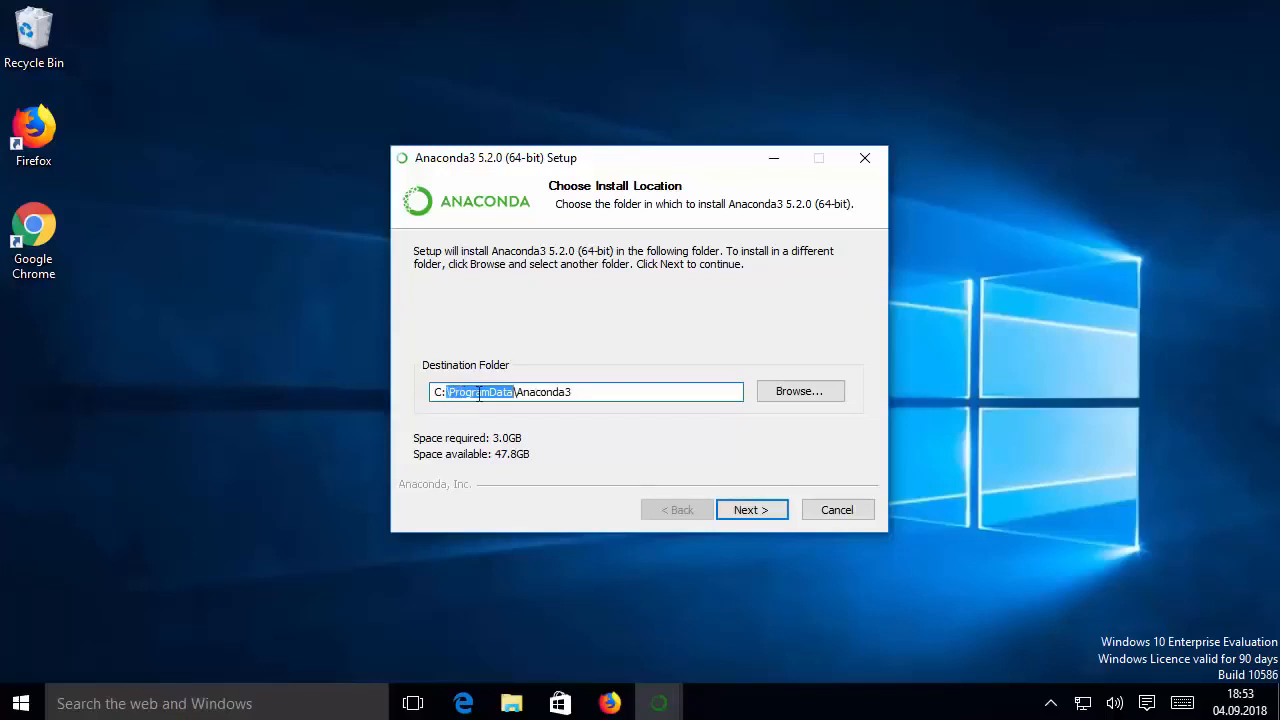
double_click(542, 392)
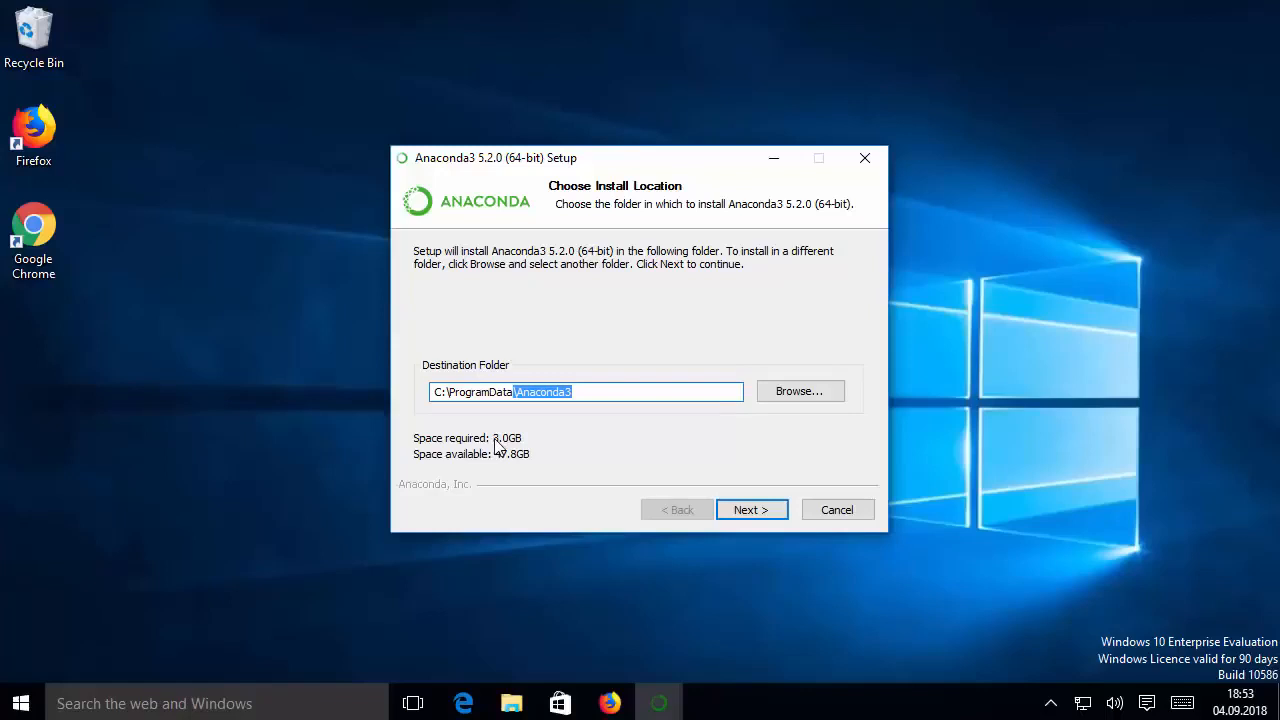
left_click(745, 510)
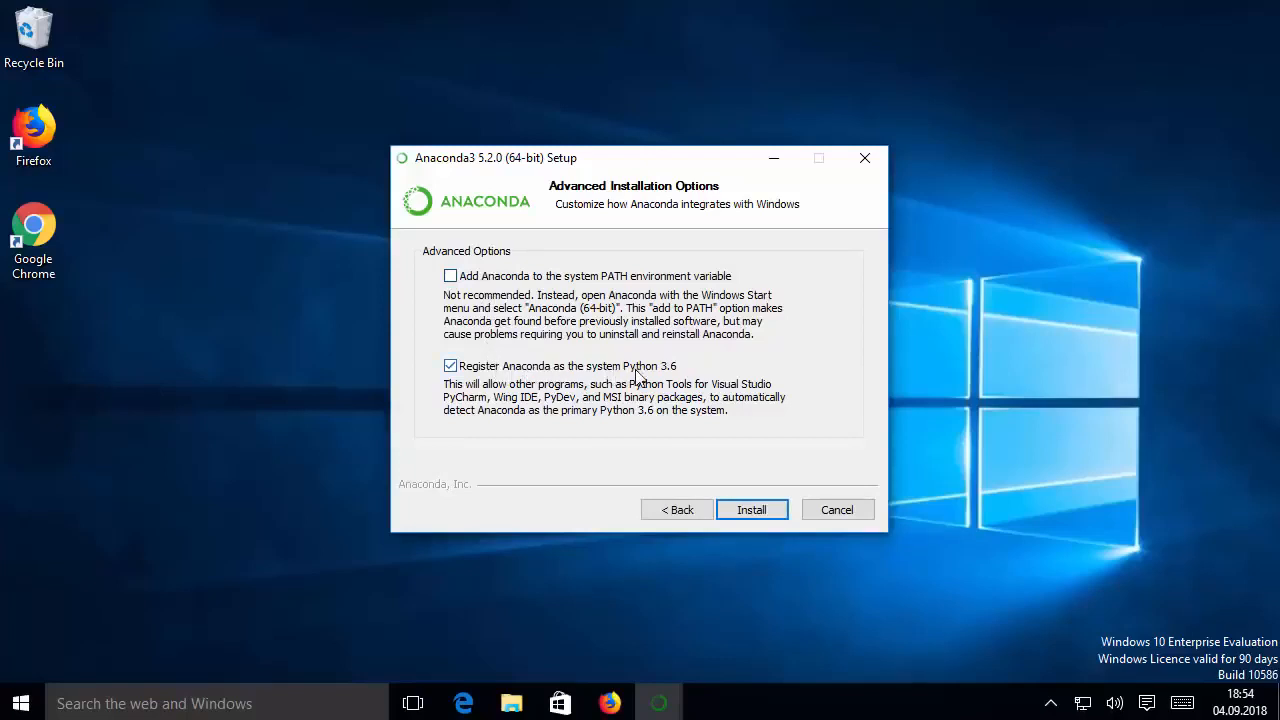
Enable adding Anaconda to the system PATH environment variable, keep it registered as the system Python 3.6, and start the installation
left_click(451, 277)
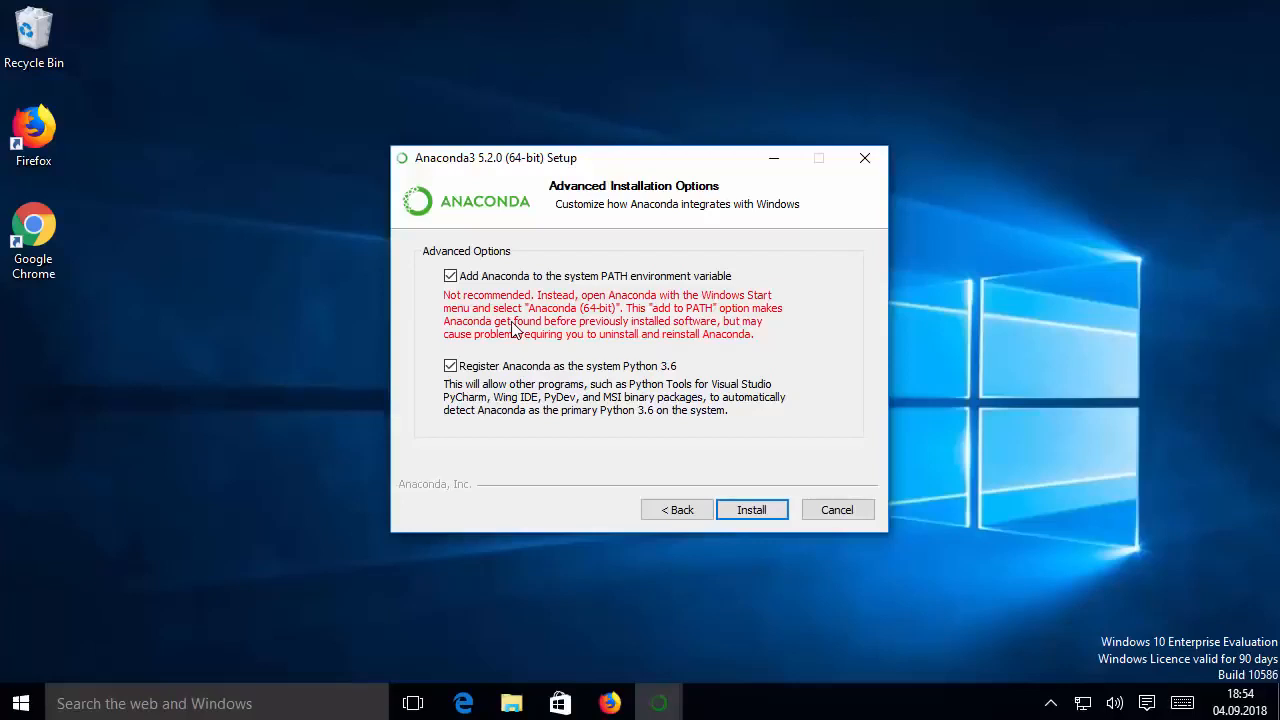
left_click(451, 279)
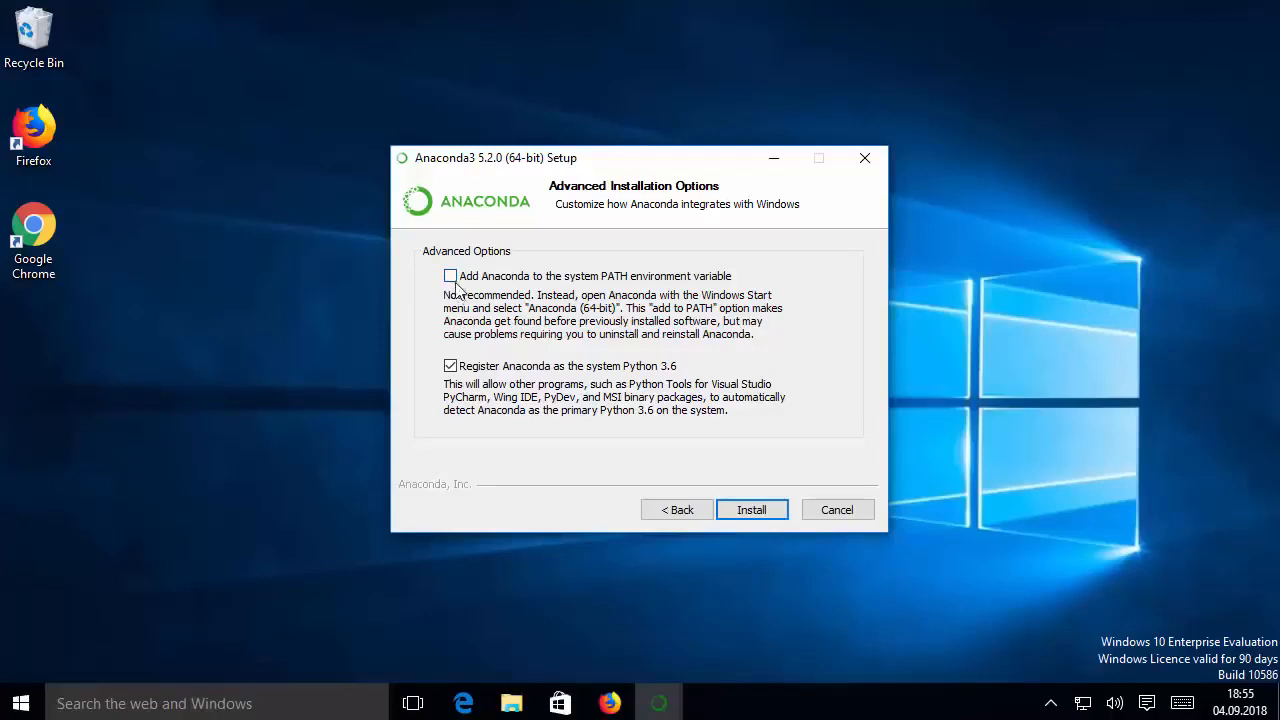
left_click(452, 281)
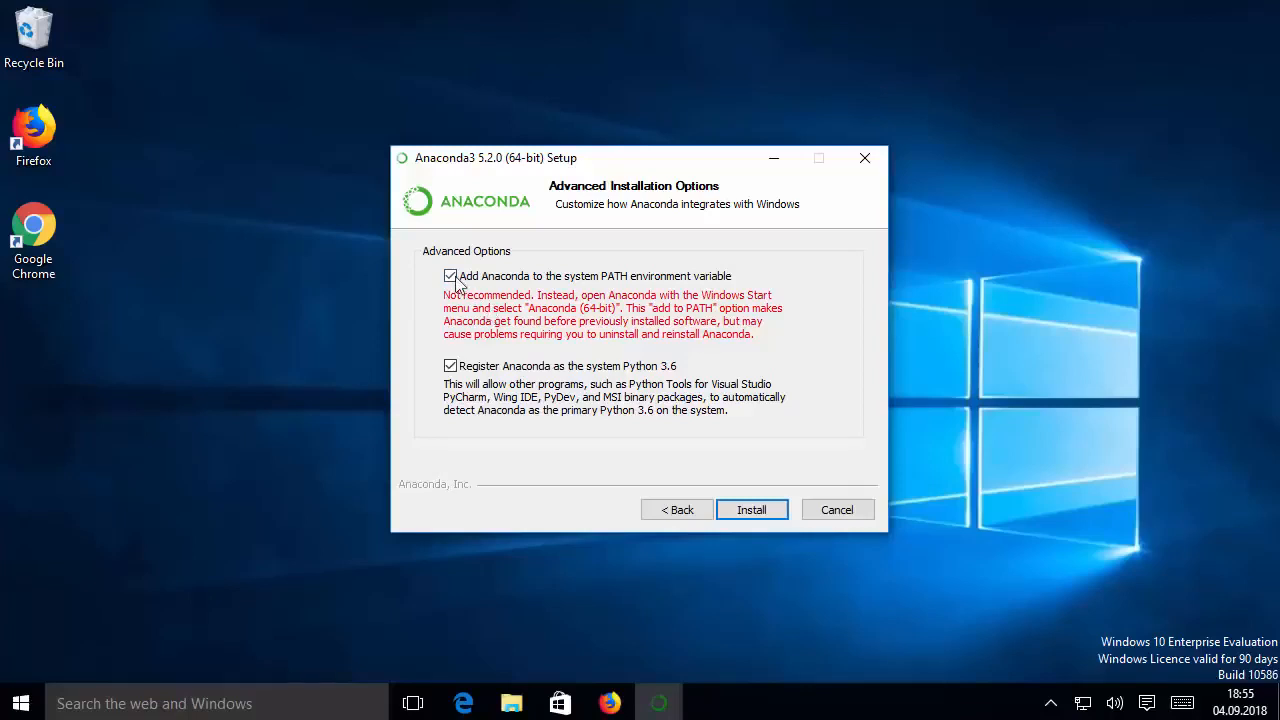
left_click(743, 508)
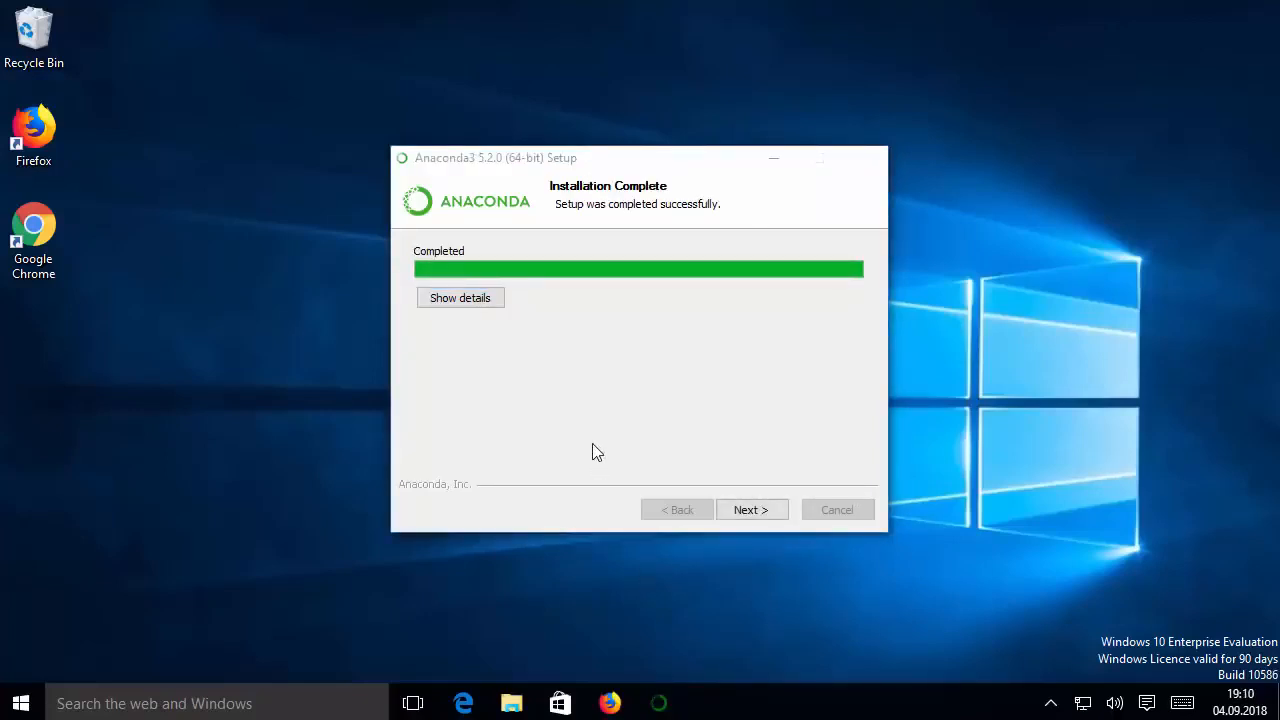
Skip the Microsoft VSCode installation and finish the setup with both Anaconda learning options disabled
left_click(745, 512)
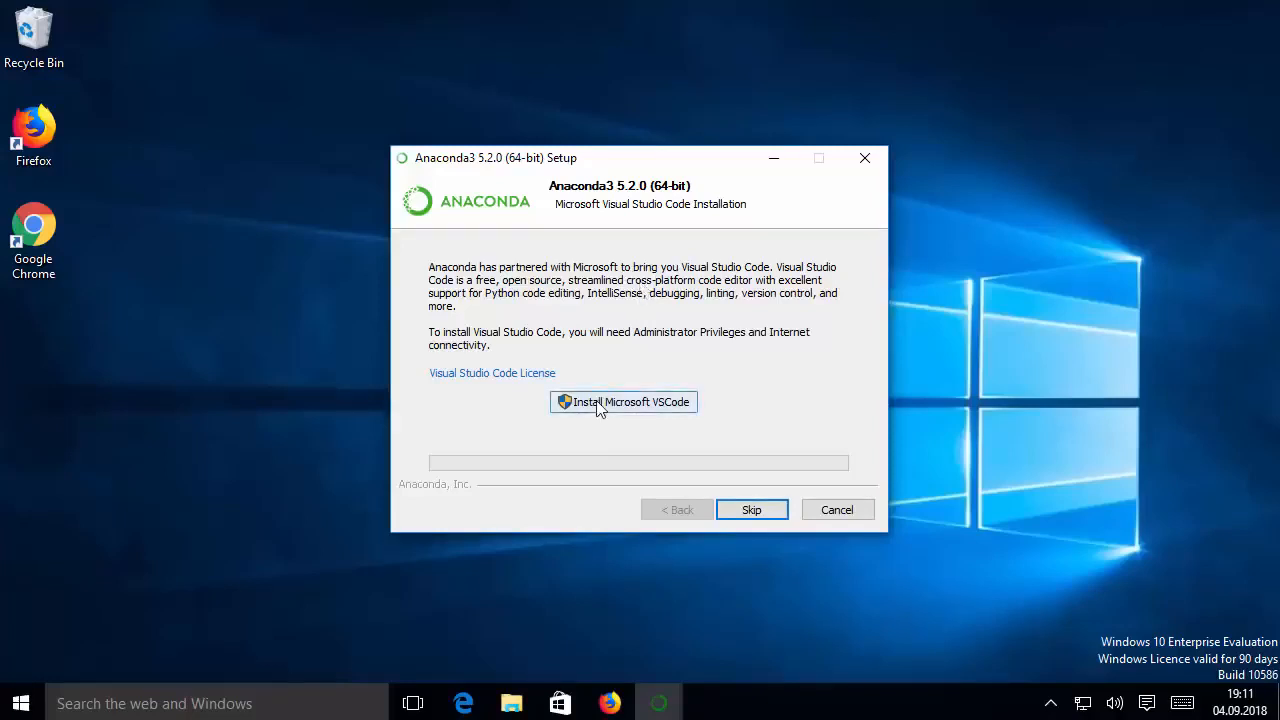
left_click(742, 512)
left_click(578, 358)
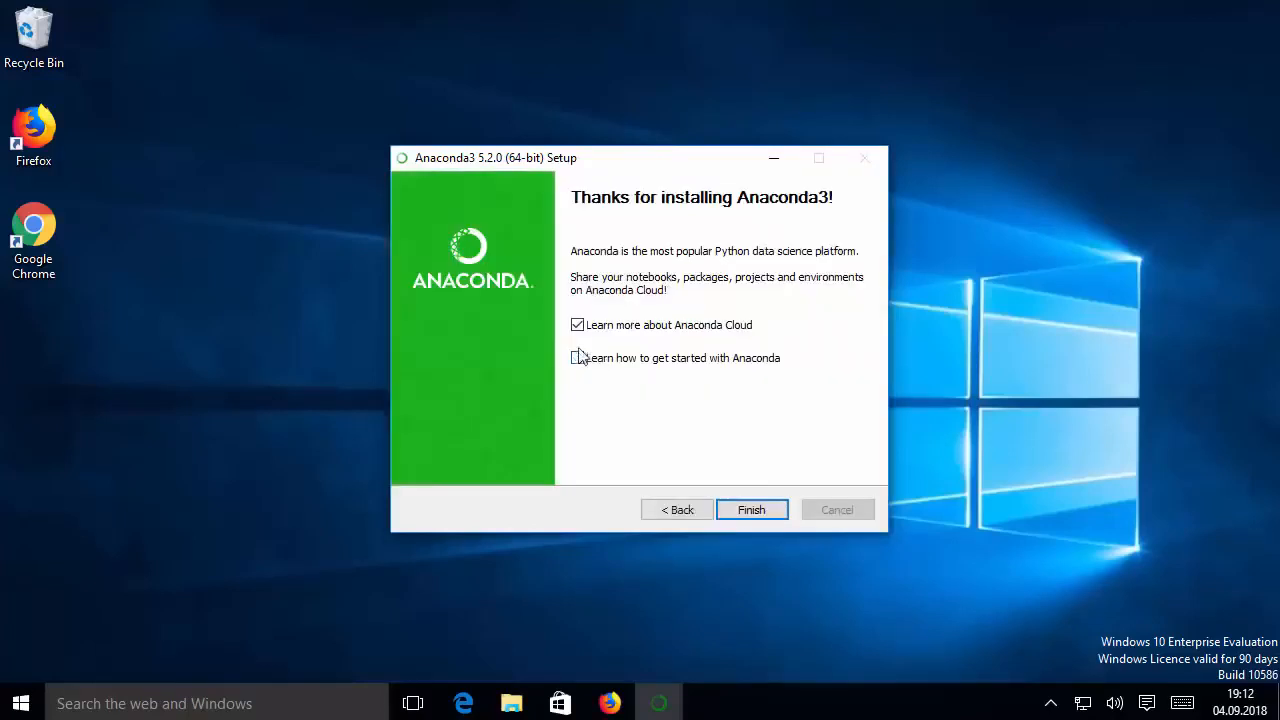
left_click(578, 326)
left_click(750, 510)
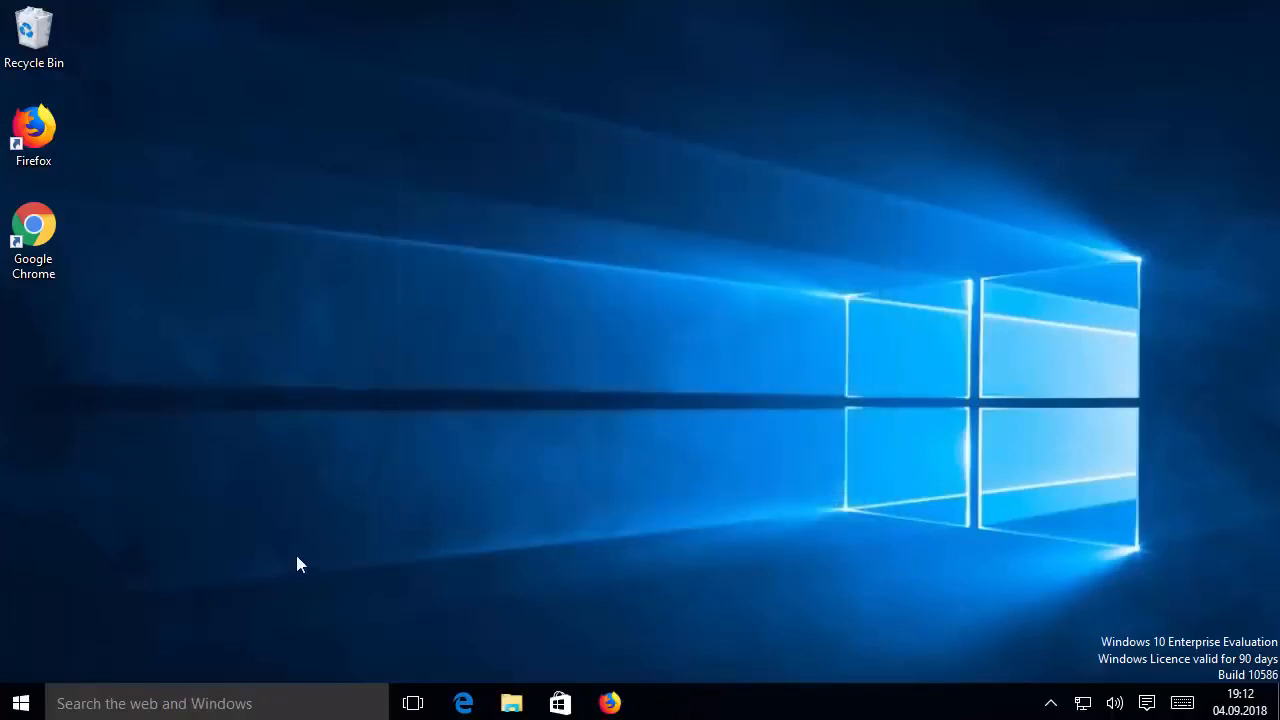
Search Windows for anaconda and open the Anaconda Prompt
left_click(186, 706)
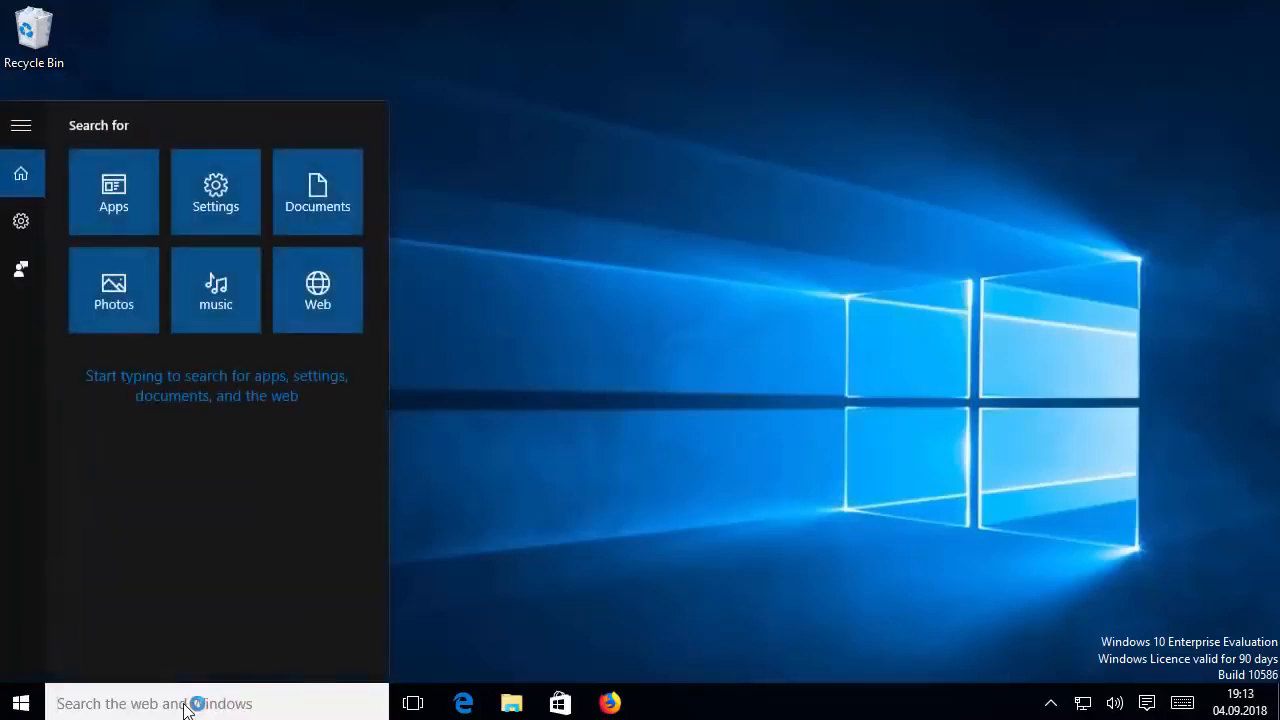
type("ana")
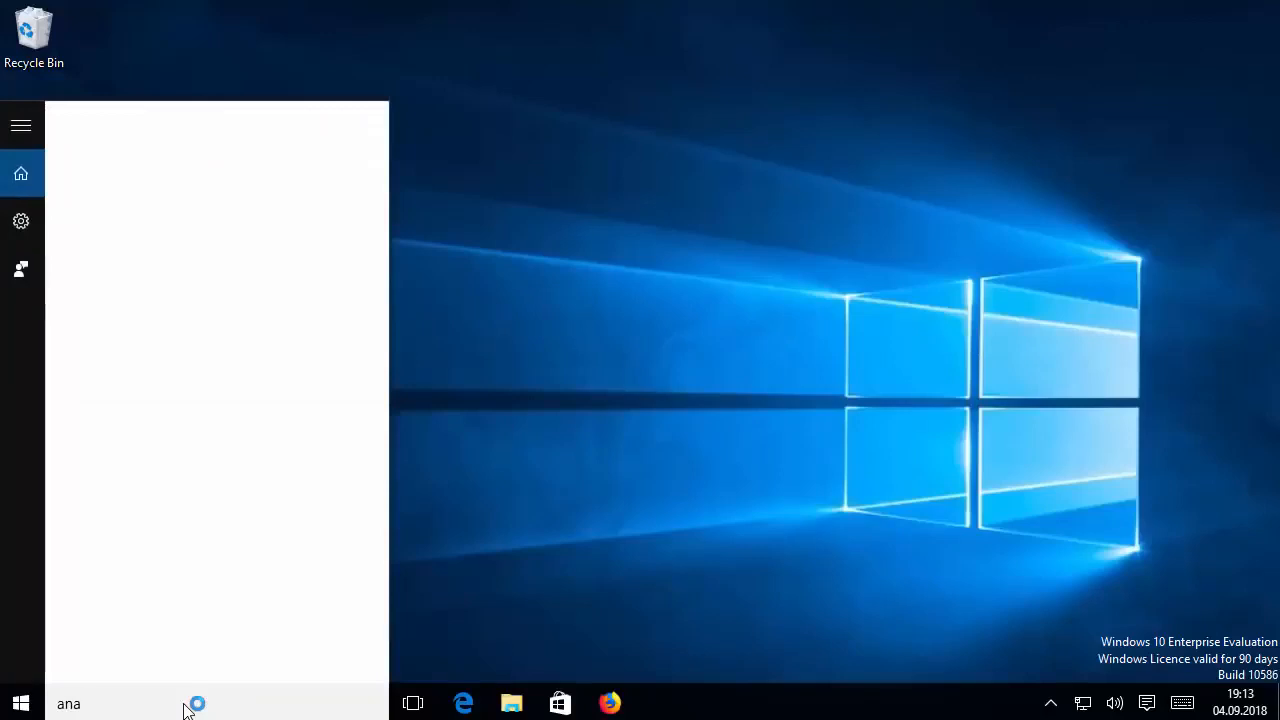
type("conda")
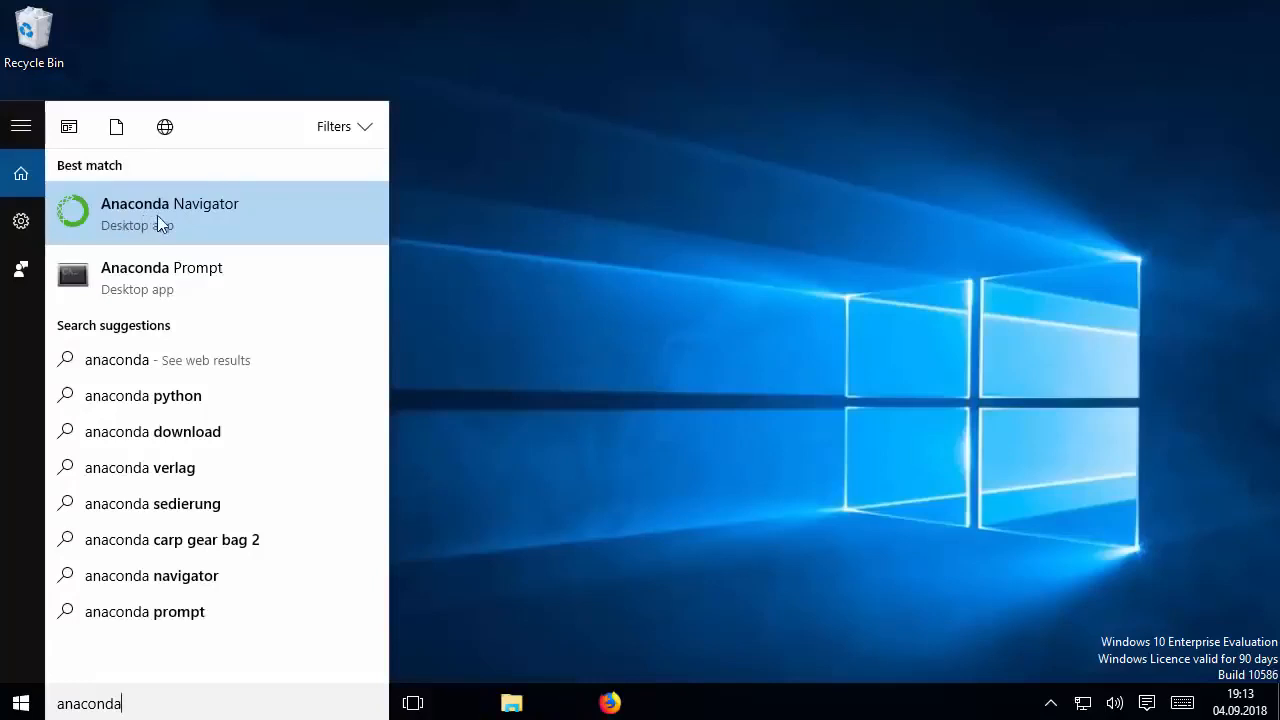
left_click(125, 287)
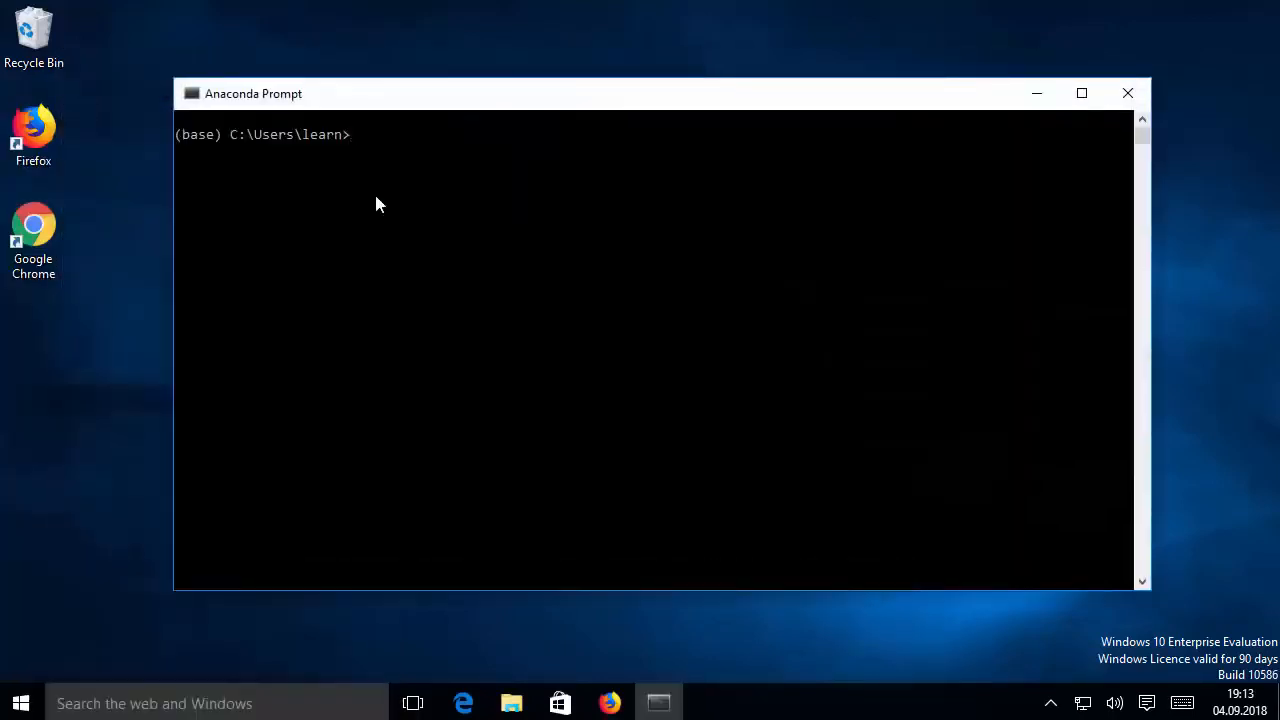
Check the installed Python version and its distributor by running python --version
type("python --")
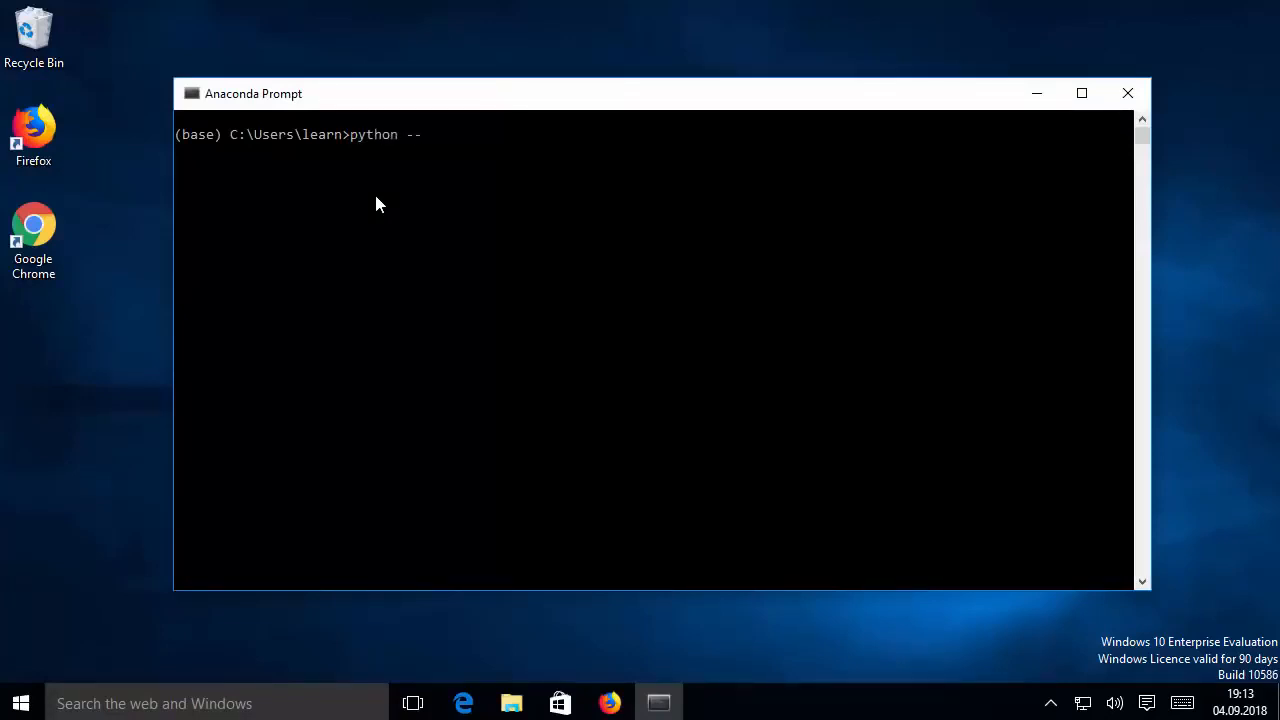
type("version")
key("Return")
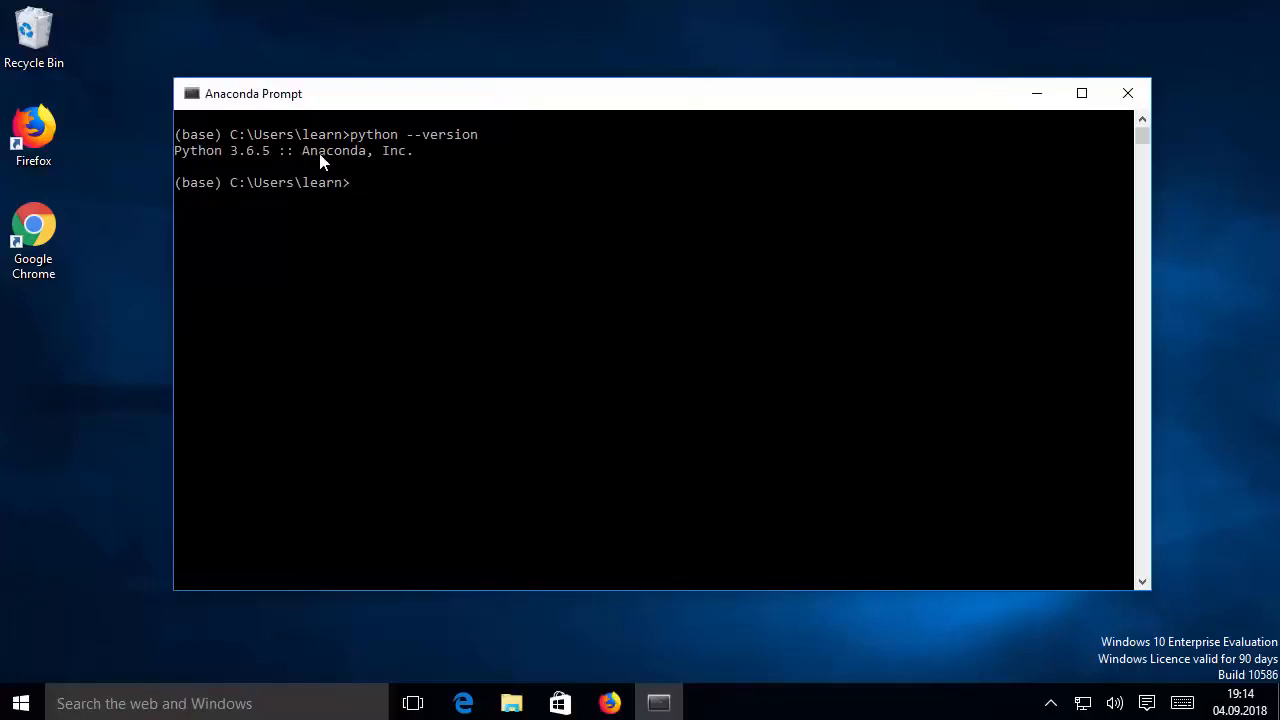
left_click_drag(306, 155, 432, 157)
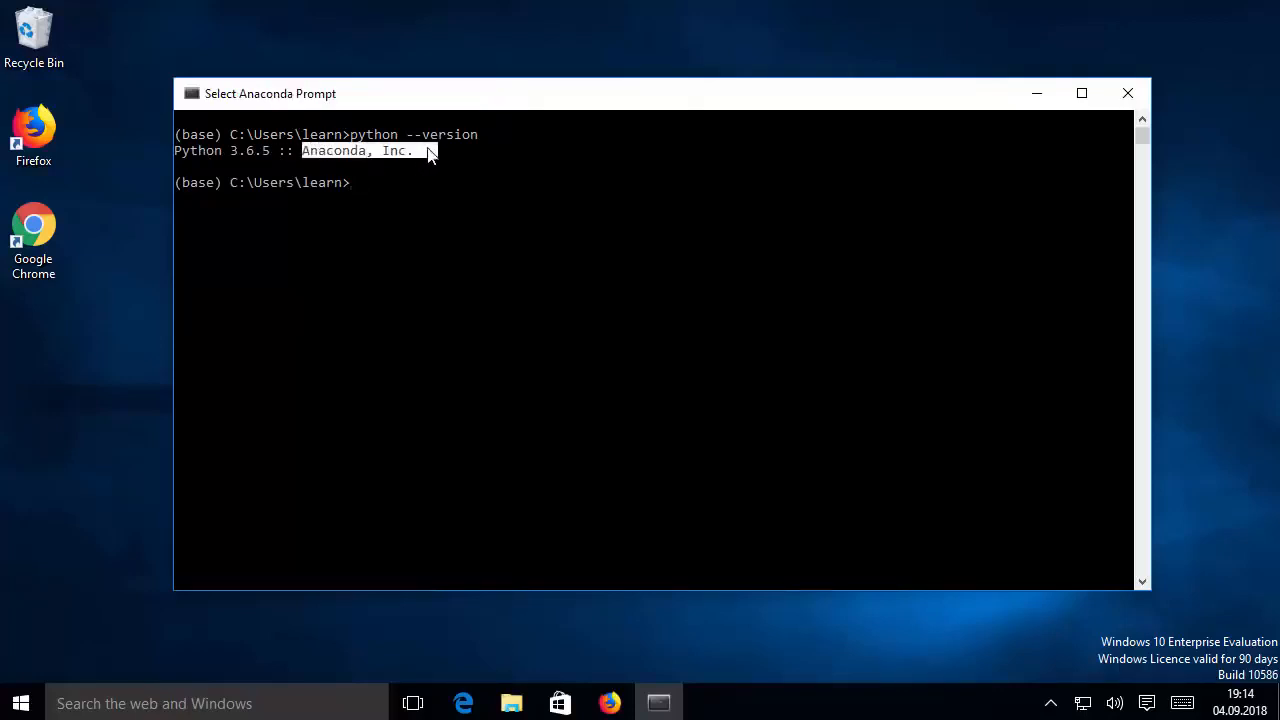
left_click(358, 181)
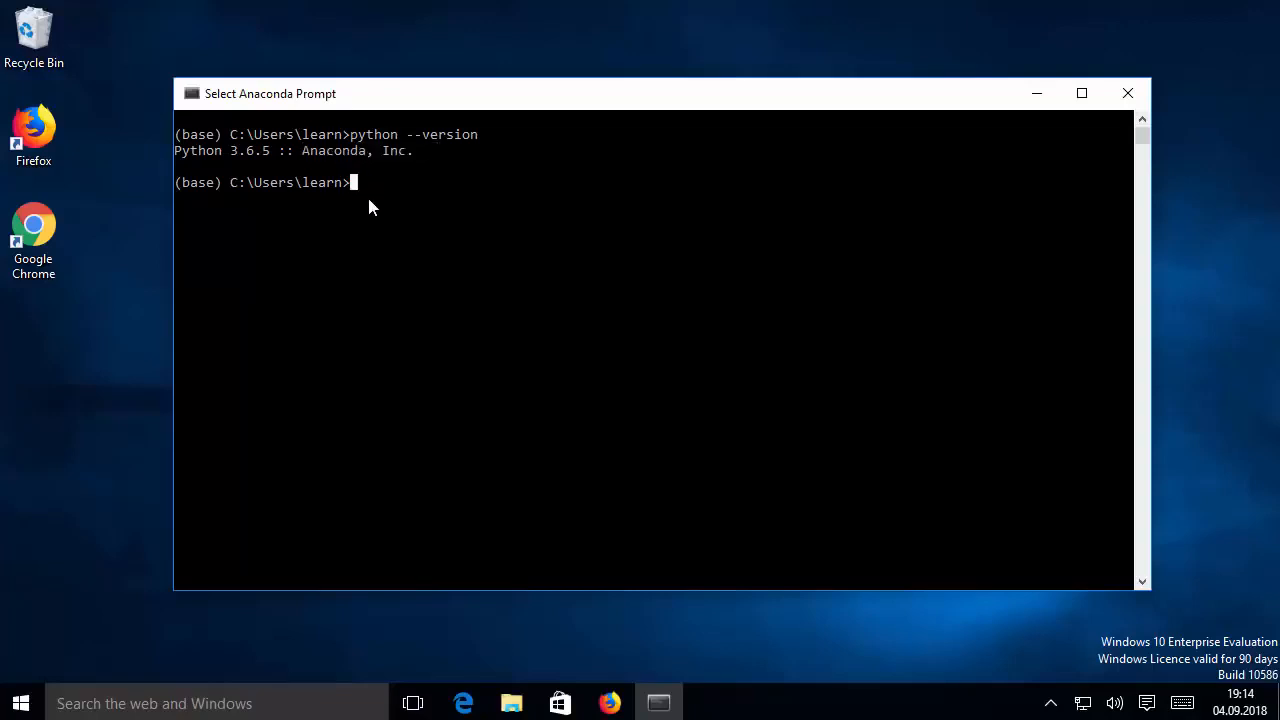
Run conda info and examine the conda version in its output
type("conda info")
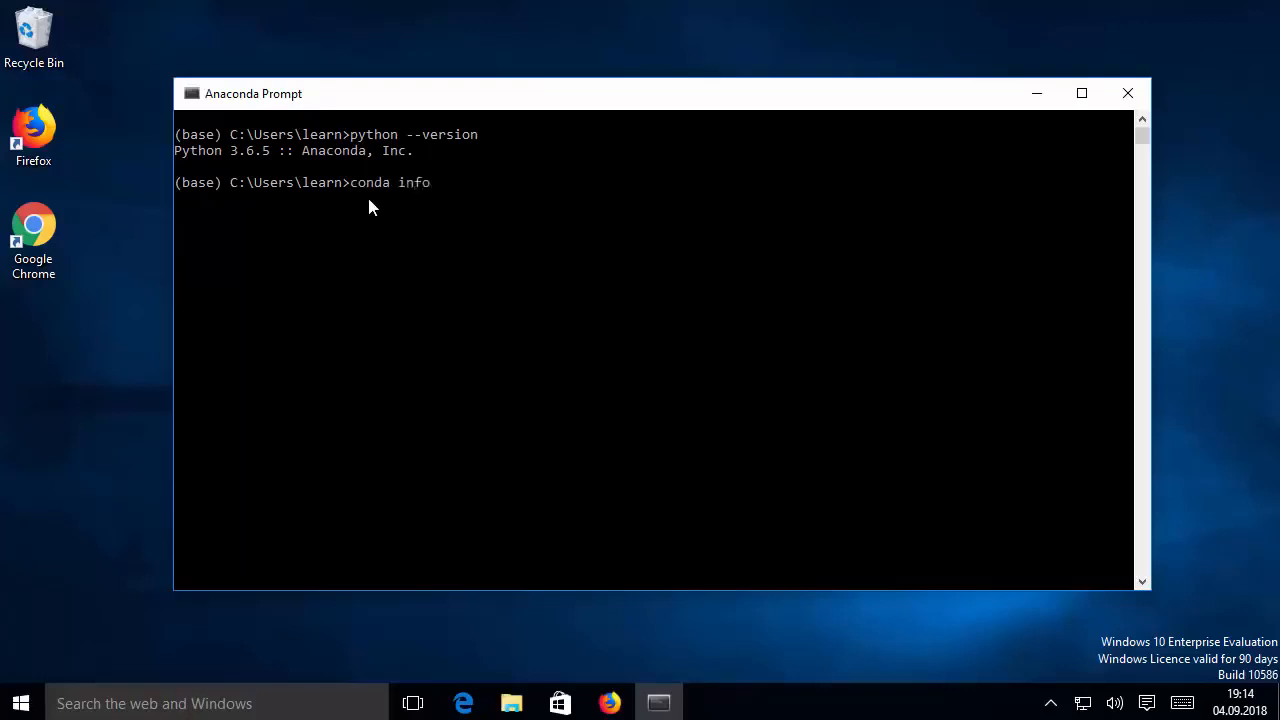
key("Return")
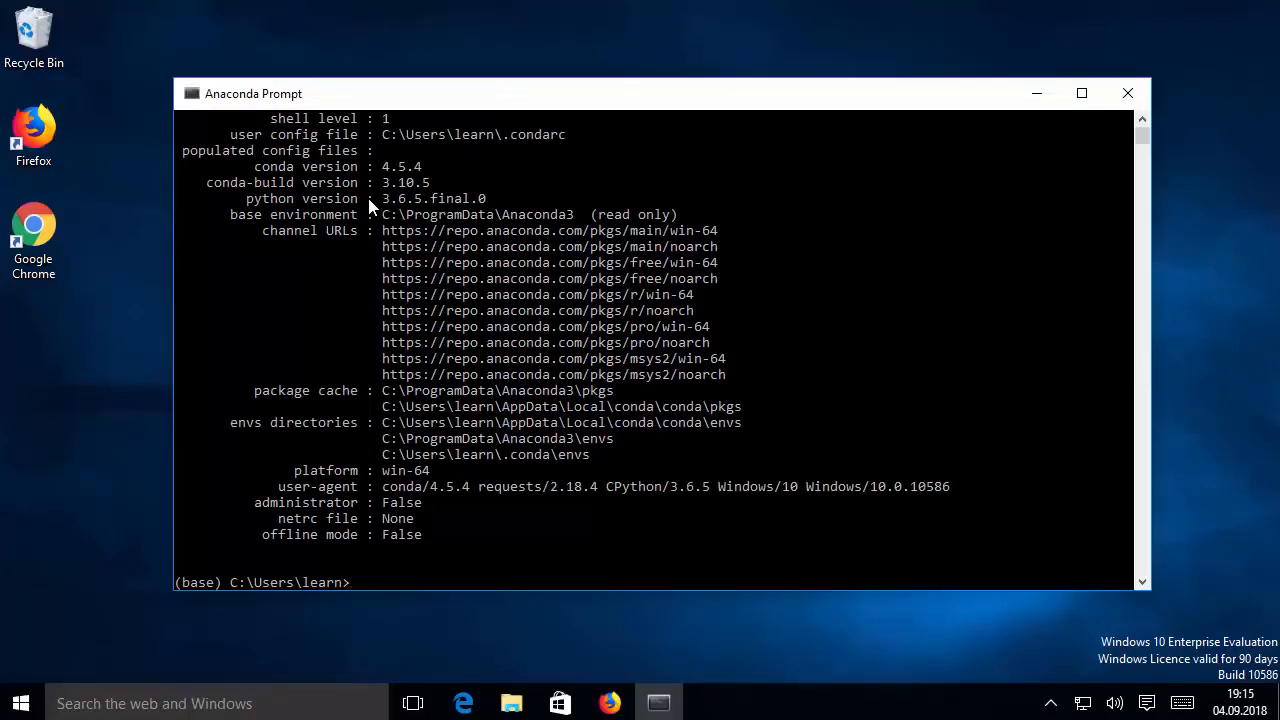
left_click(389, 307)
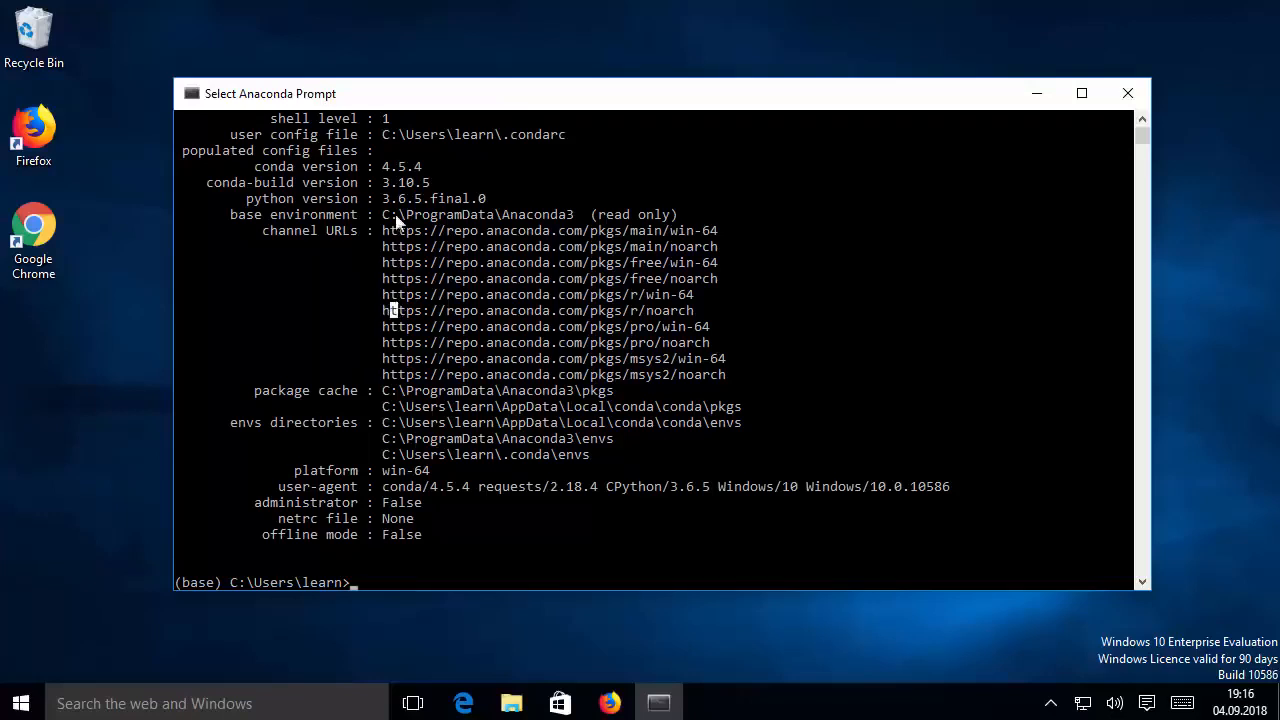
left_click_drag(421, 166, 258, 170)
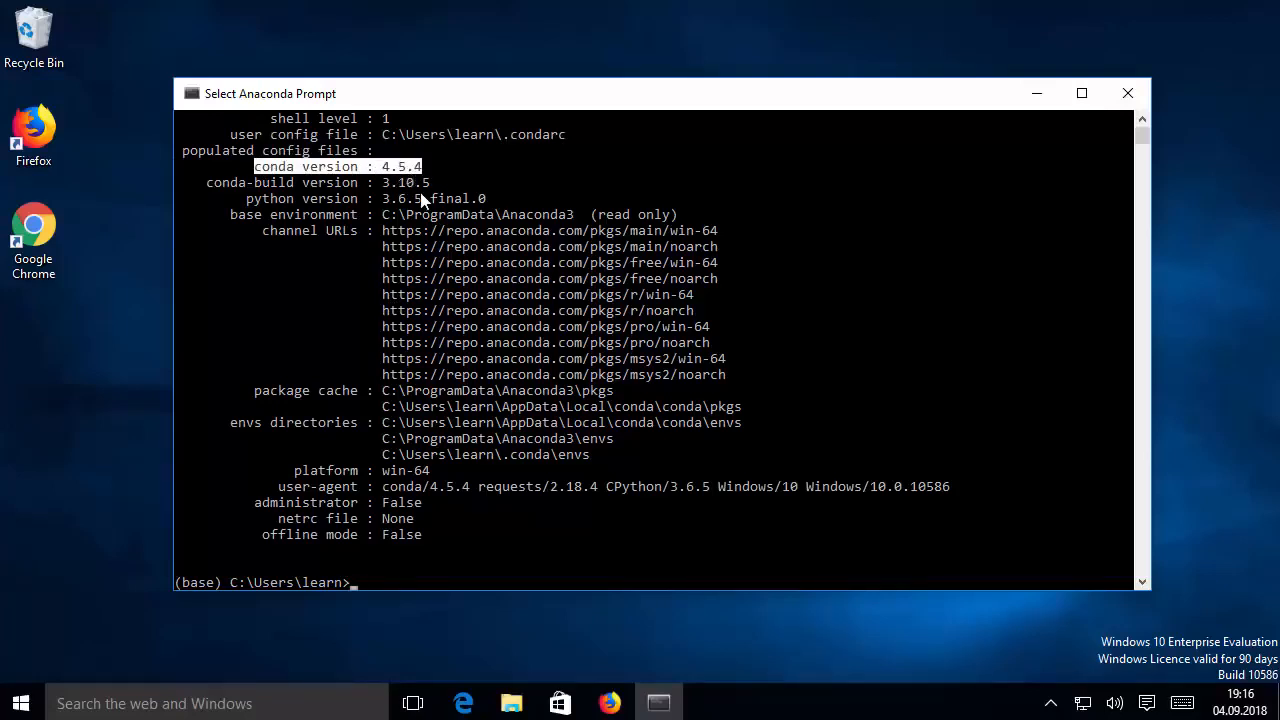
right_click(393, 572)
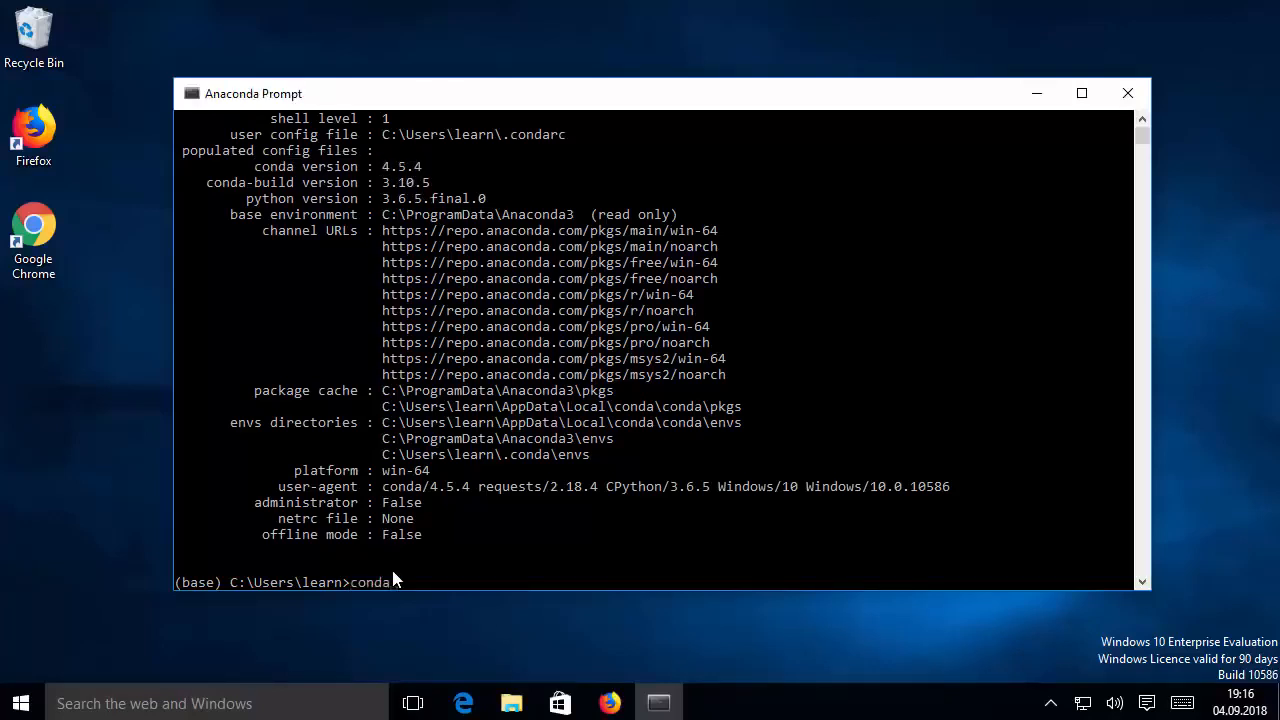
type("install numpy")
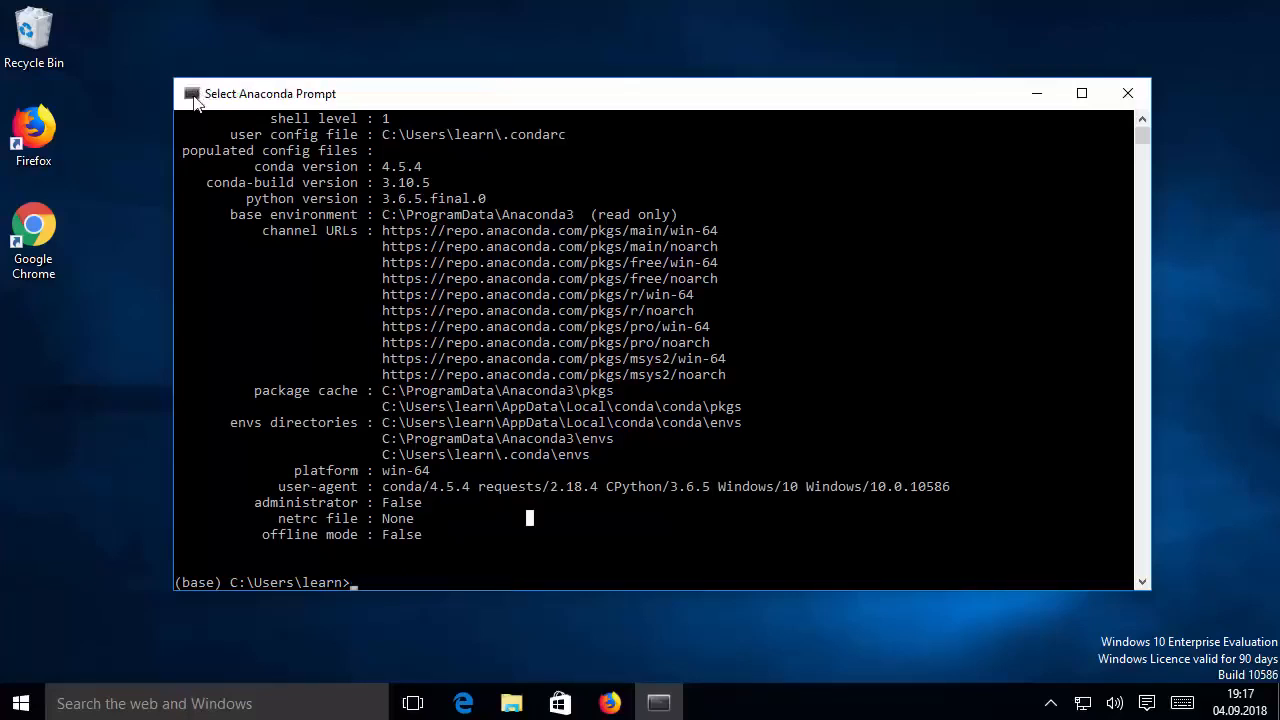
Set the Anaconda Prompt font size to 20 in the console properties and dismiss the shortcut error
right_click(194, 100)
left_click(254, 292)
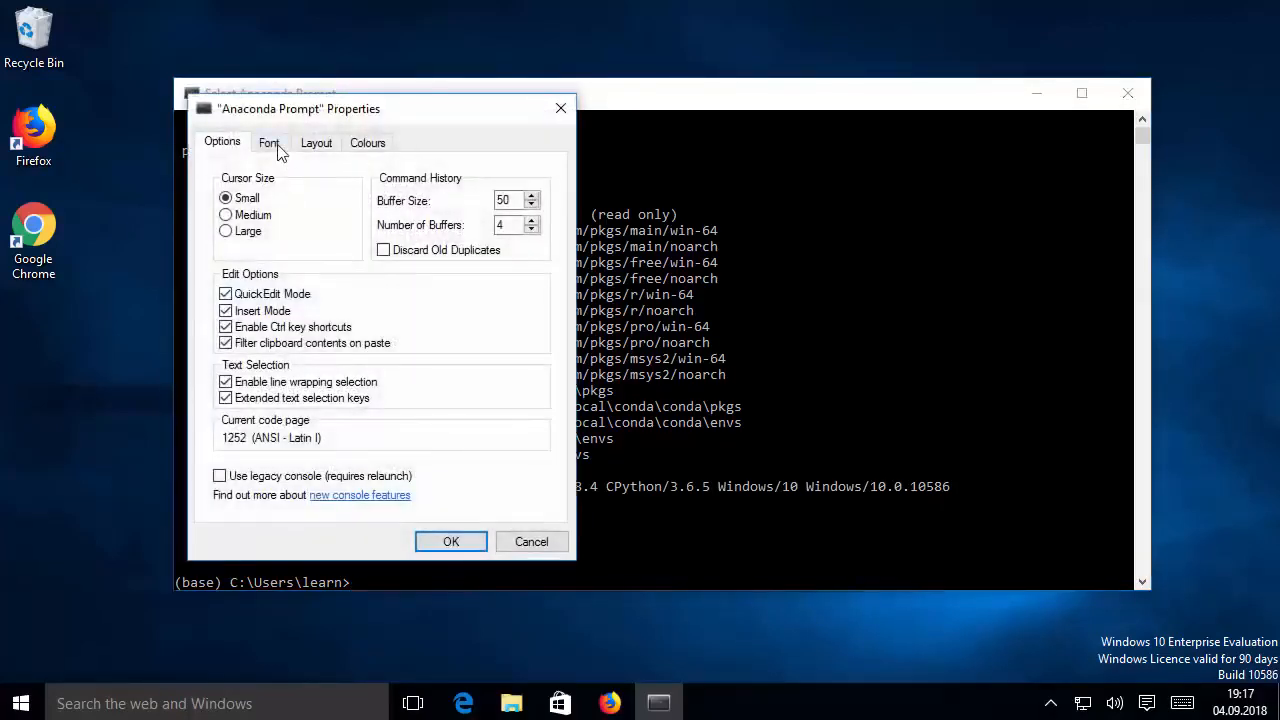
left_click(272, 145)
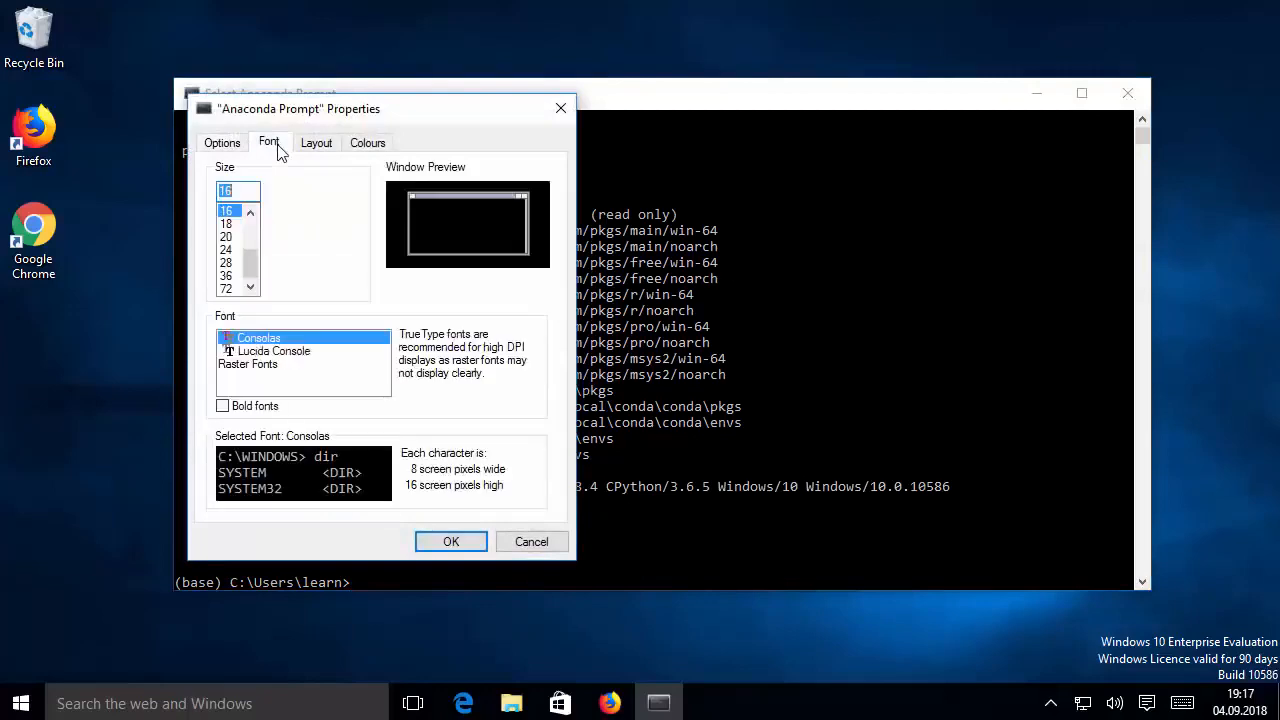
left_click(227, 237)
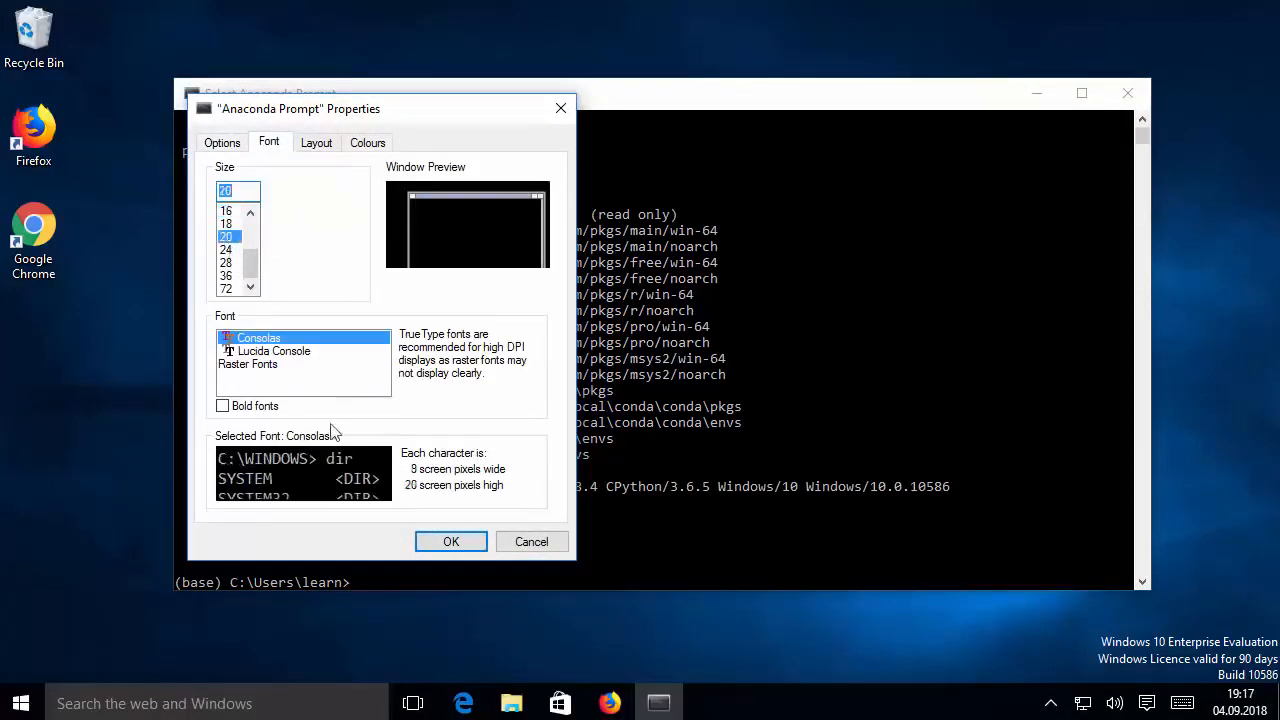
left_click(450, 543)
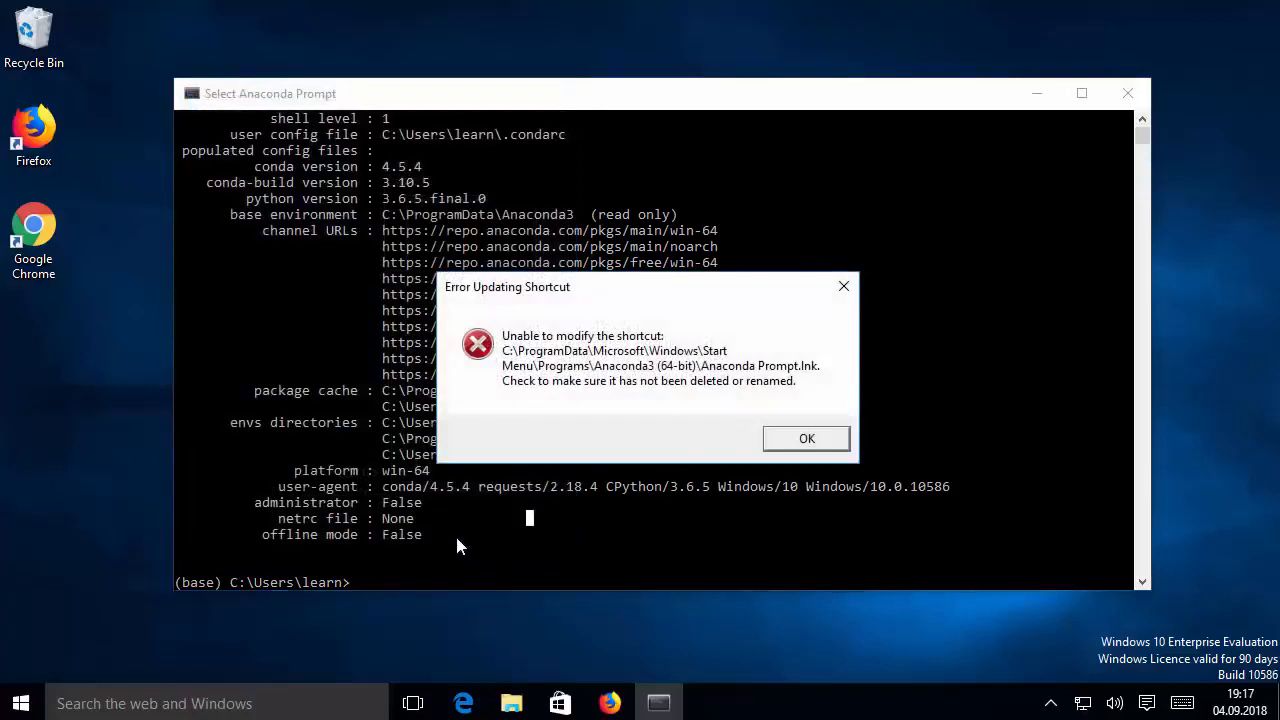
left_click(801, 442)
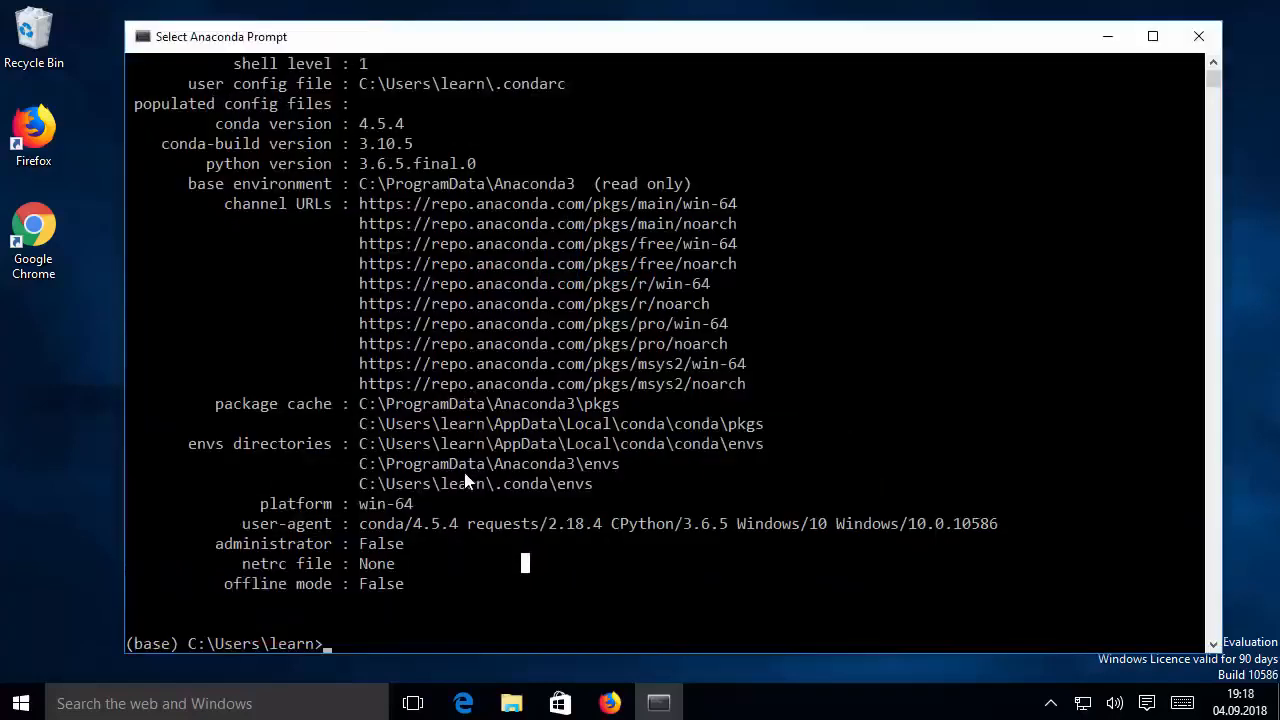
Launch the notebook server by running jupyter notebook at the prompt and open it in Firefox
left_click(398, 625)
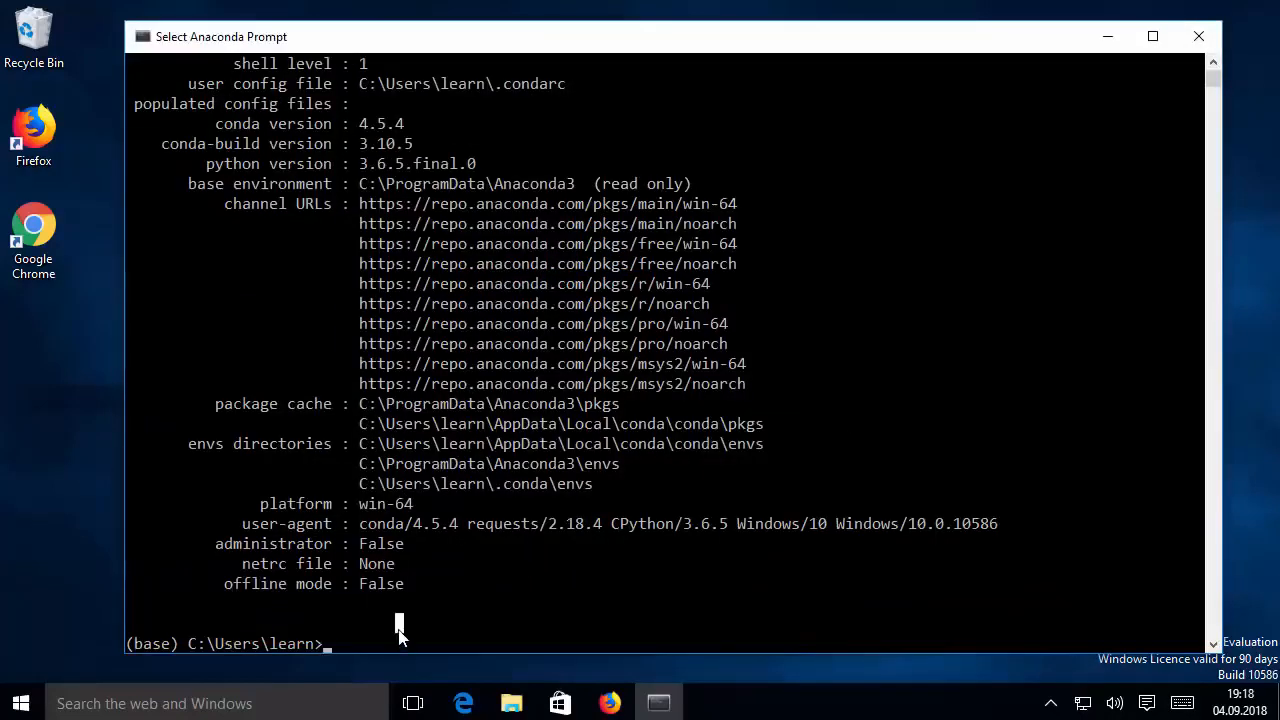
left_click(329, 644)
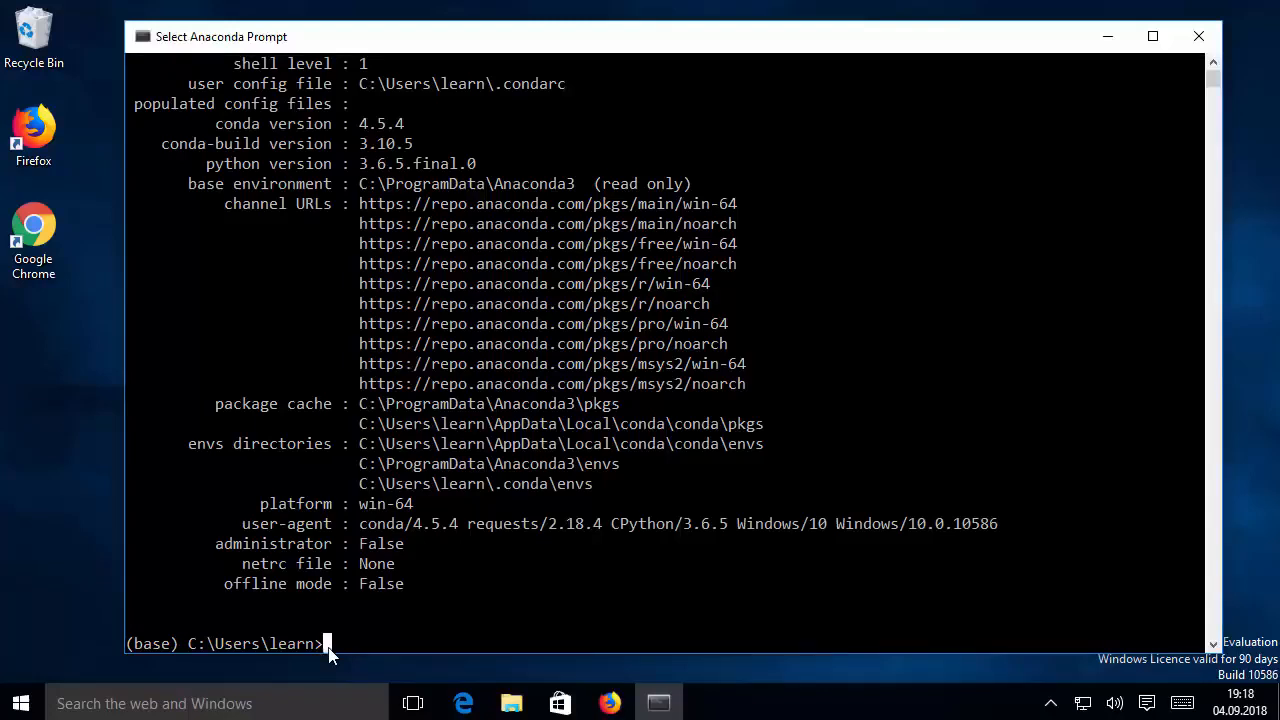
key("Escape")
type("jupy")
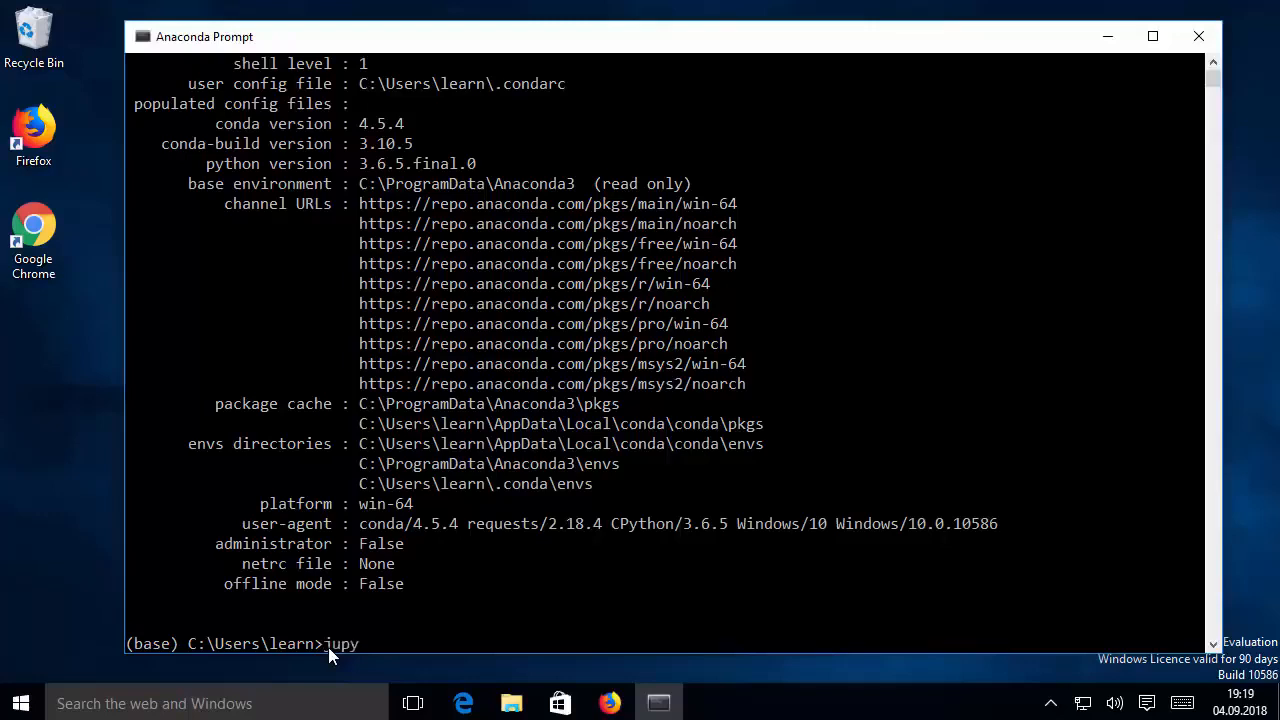
type("ter notebook")
key("Return")
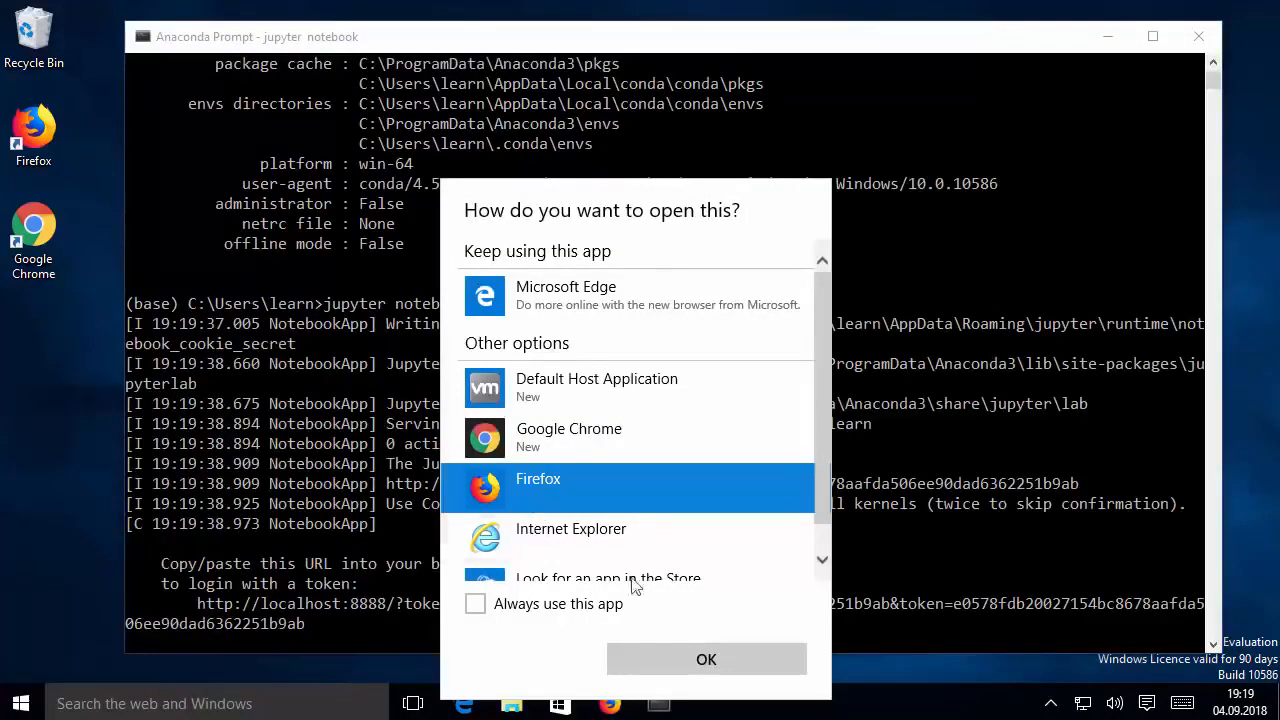
left_click(673, 660)
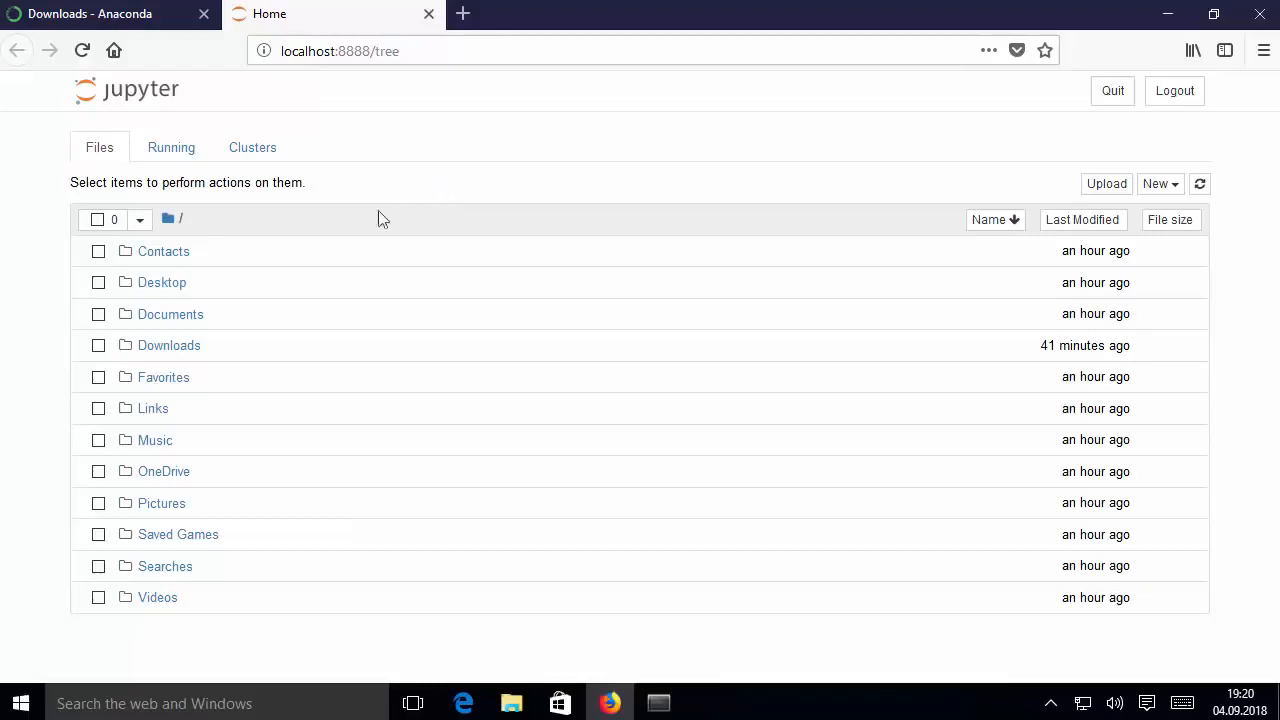
Open the Desktop folder in the Jupyter file list and create a new folder in it
left_click(164, 291)
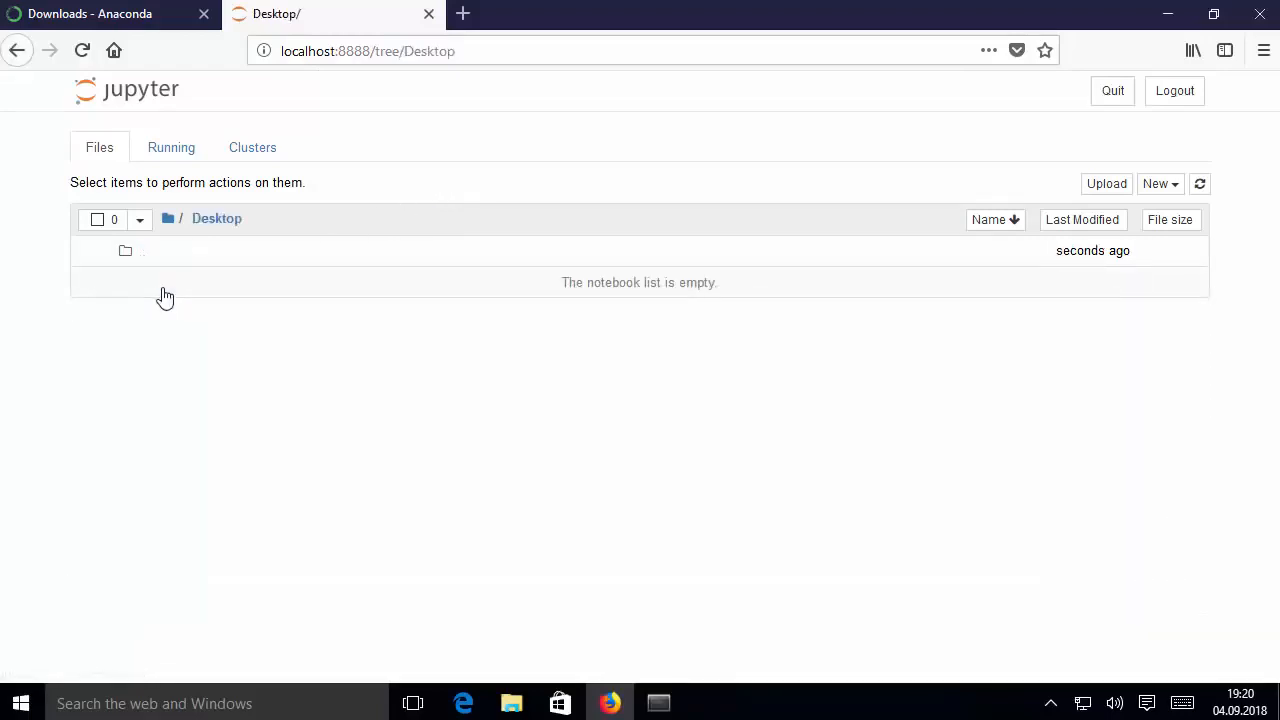
left_click(1153, 190)
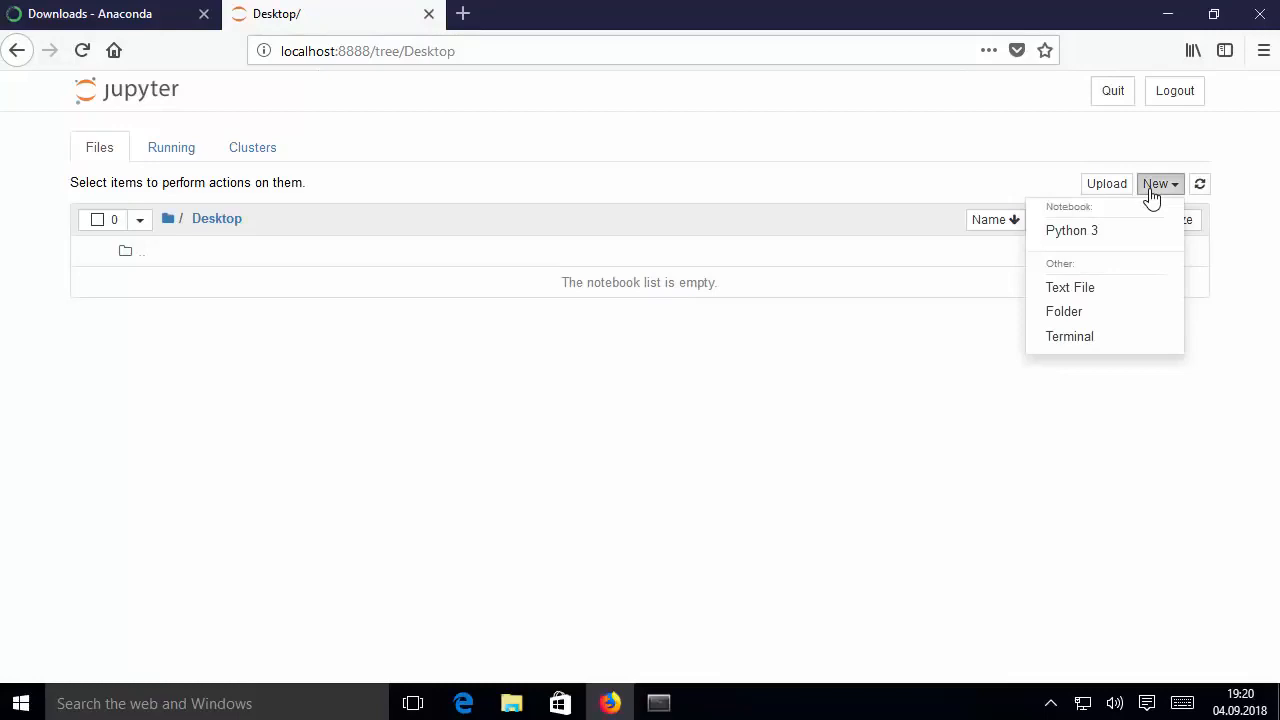
left_click(957, 321)
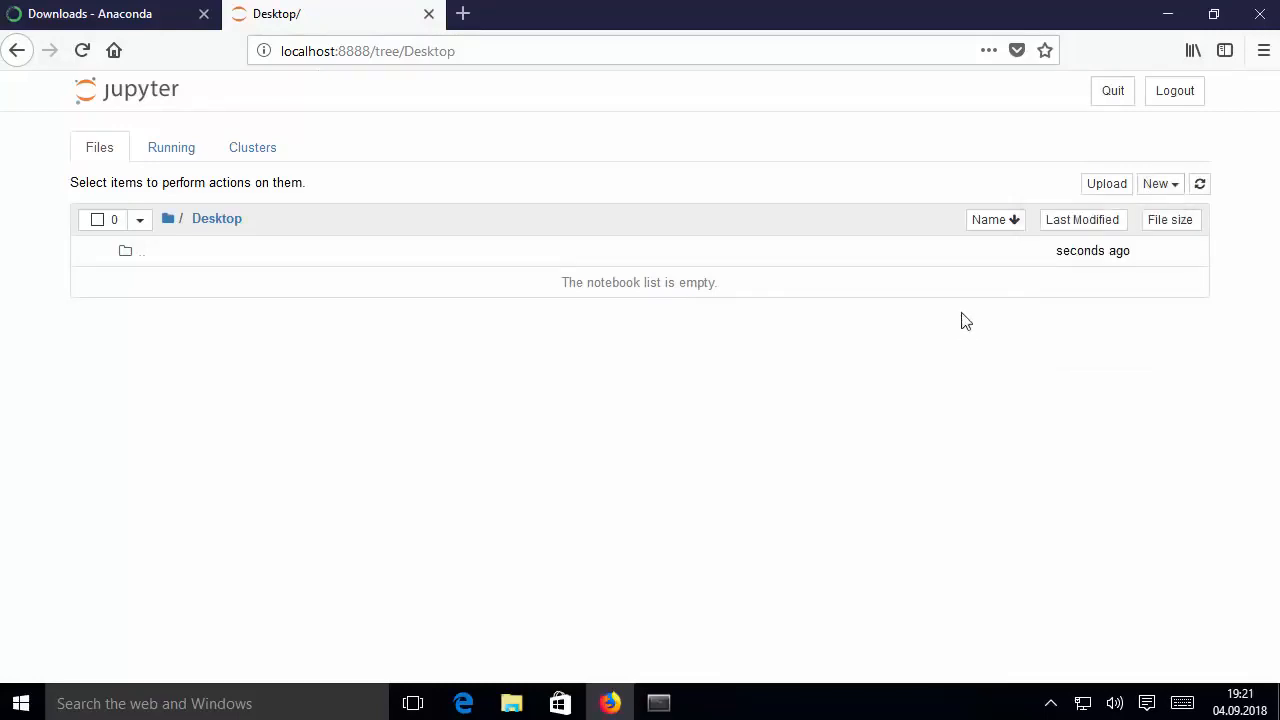
left_click(1169, 193)
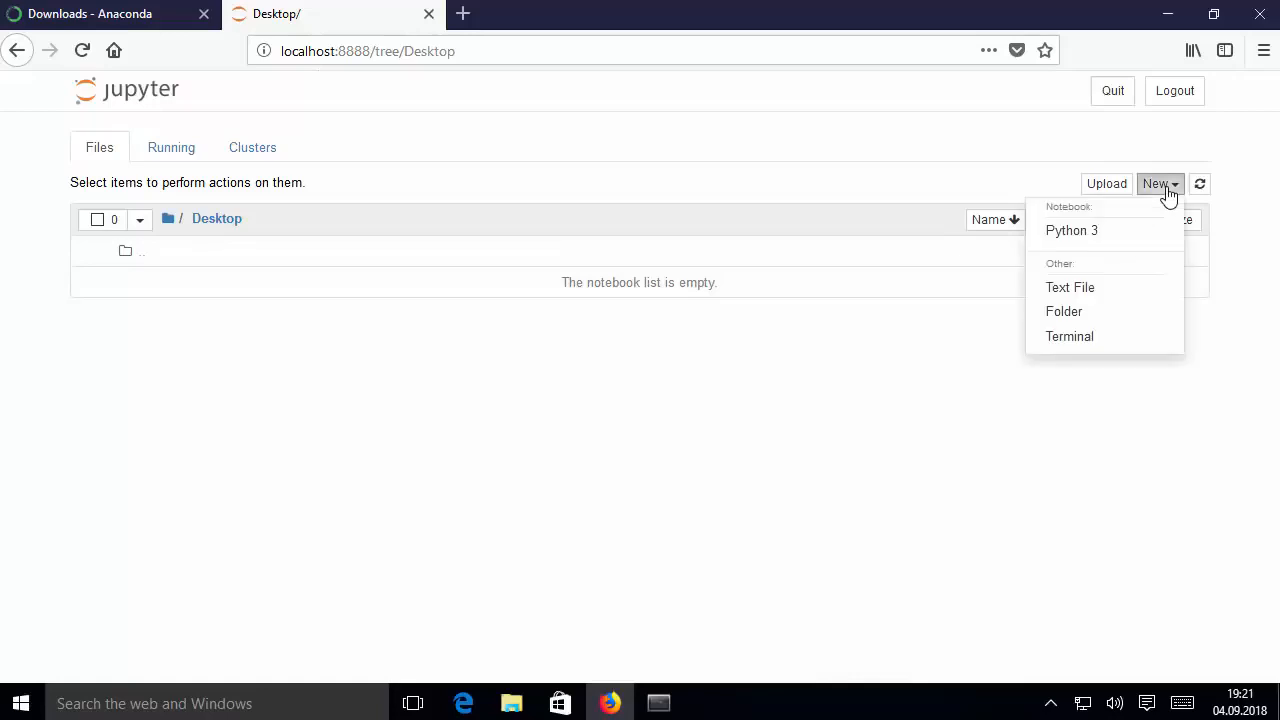
left_click(1067, 312)
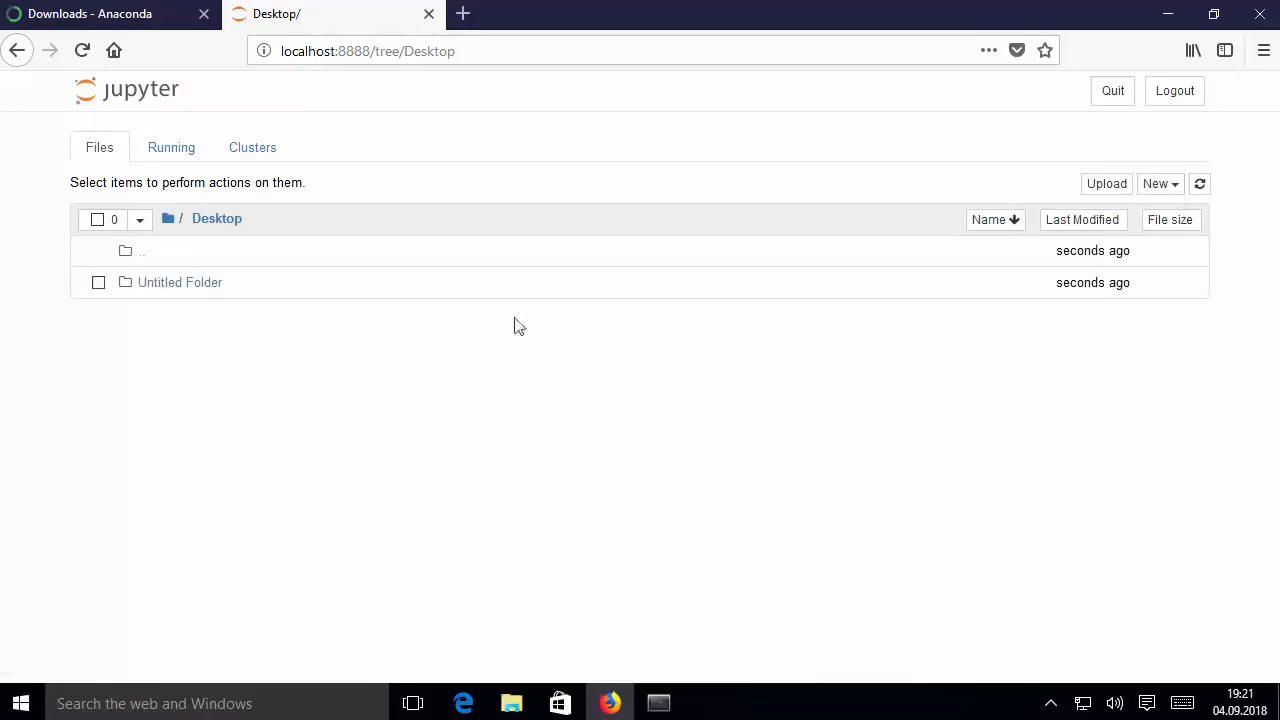
Rename the new untitled folder on the Desktop to Python
left_click(99, 284)
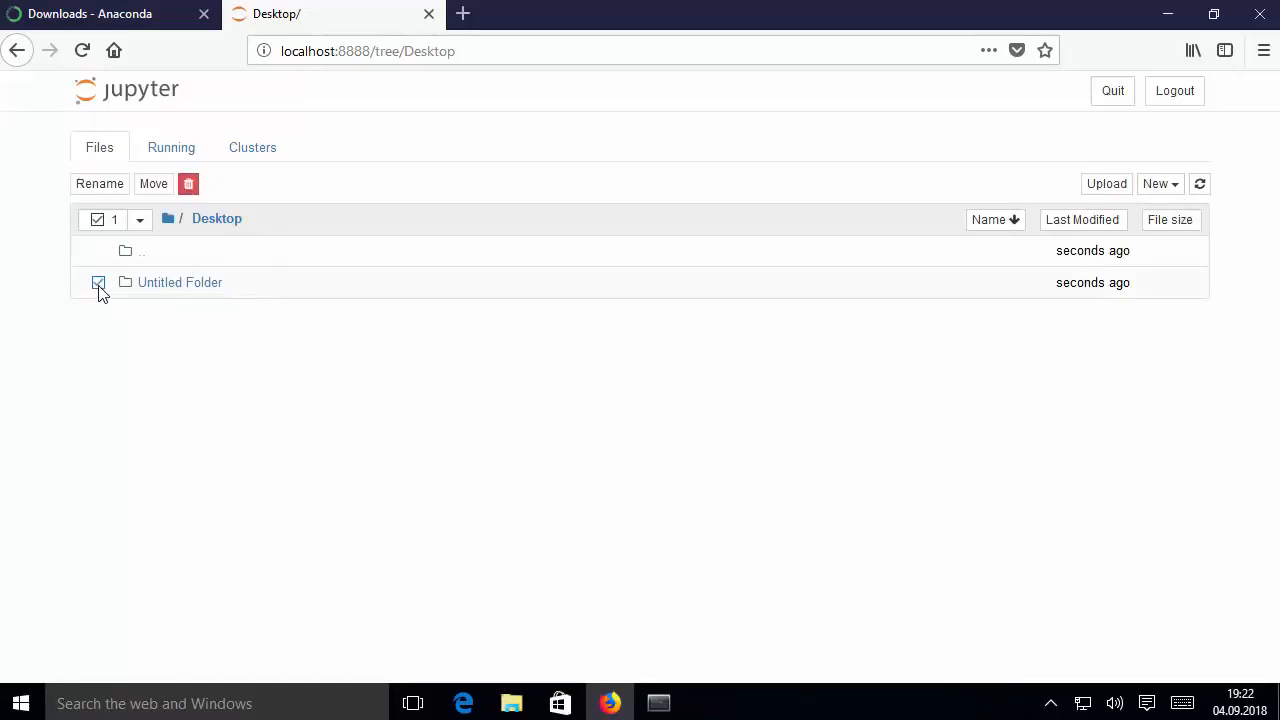
left_click(100, 186)
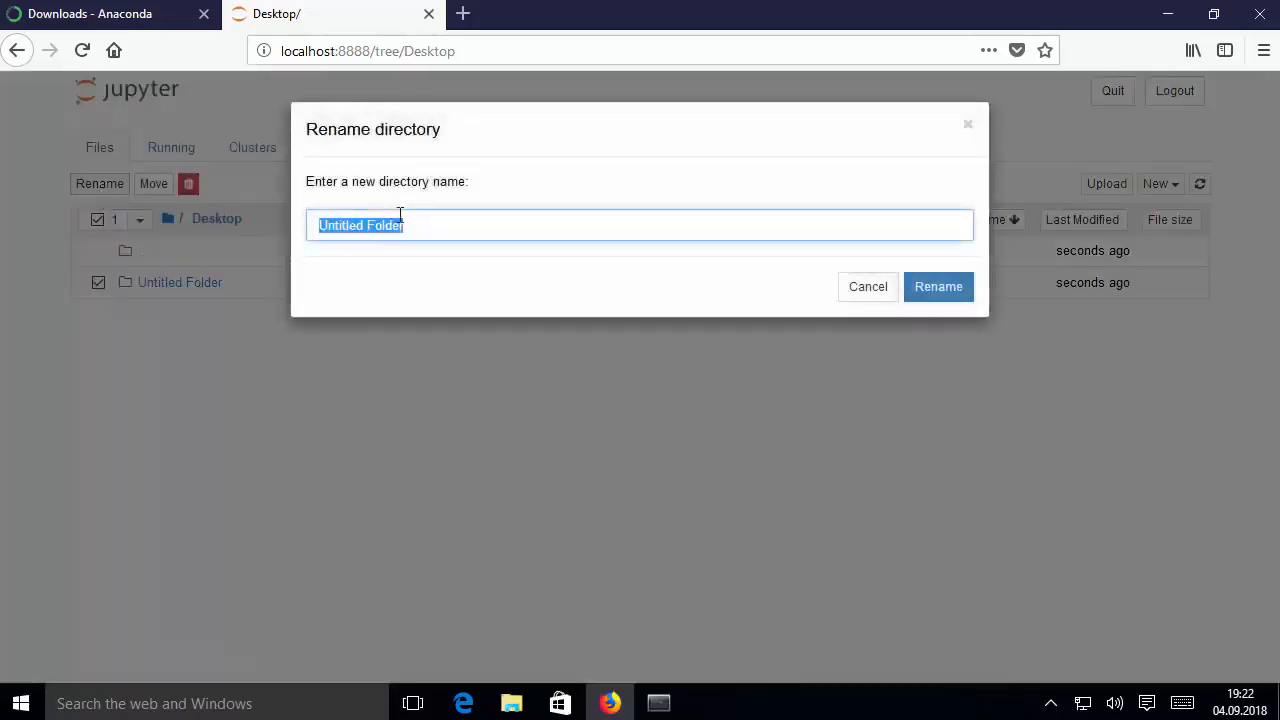
key("BackSpace")
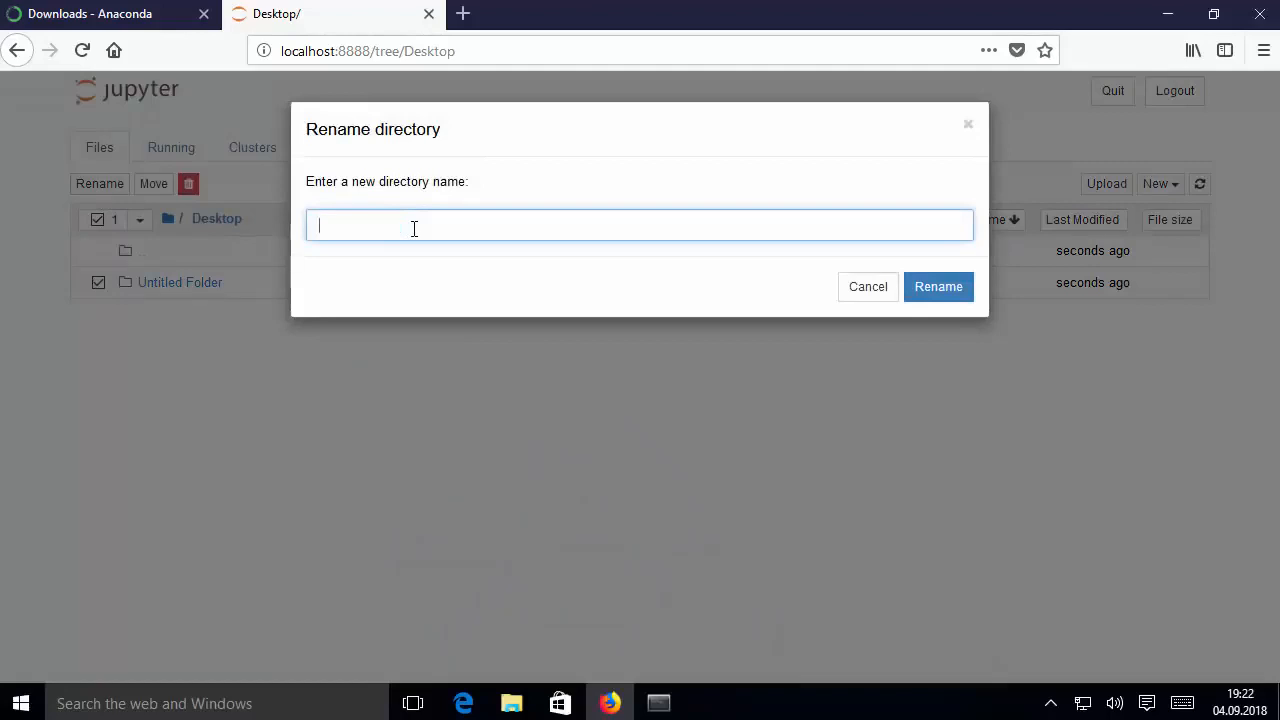
type("Python")
left_click(912, 285)
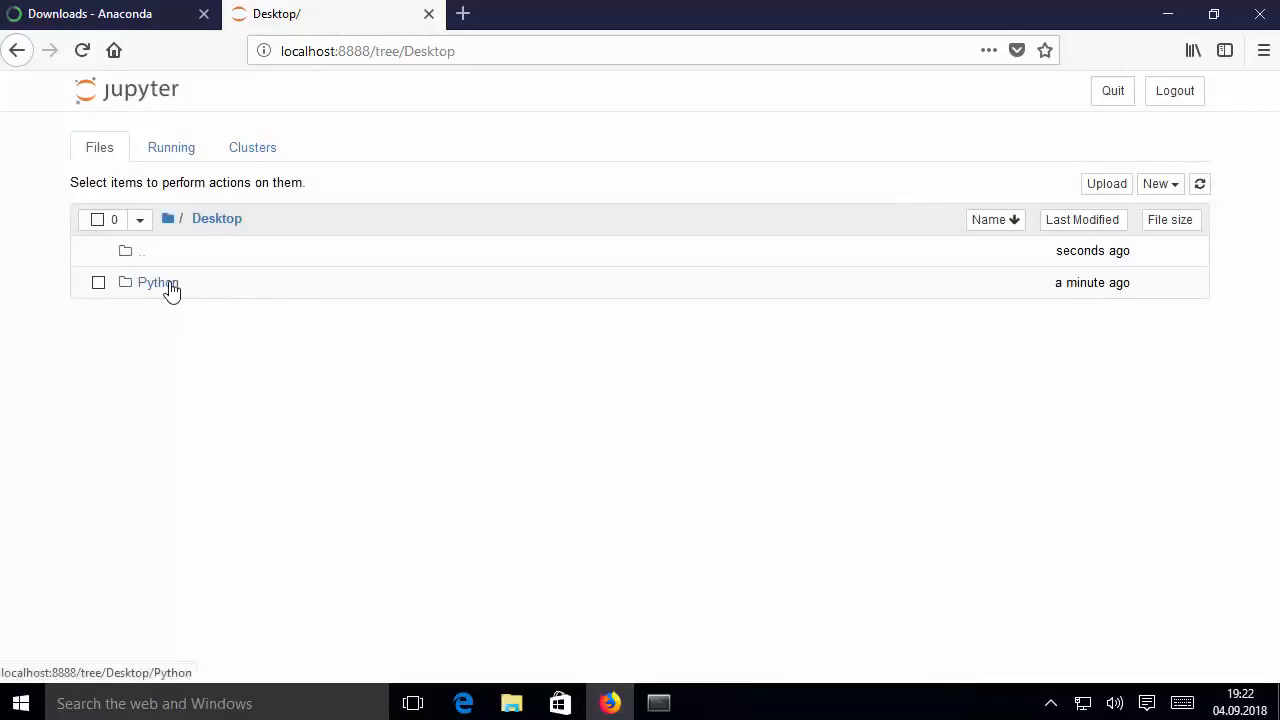
Open the Python folder and create a new Python 3 notebook inside it
double_click(169, 287)
left_click(642, 298)
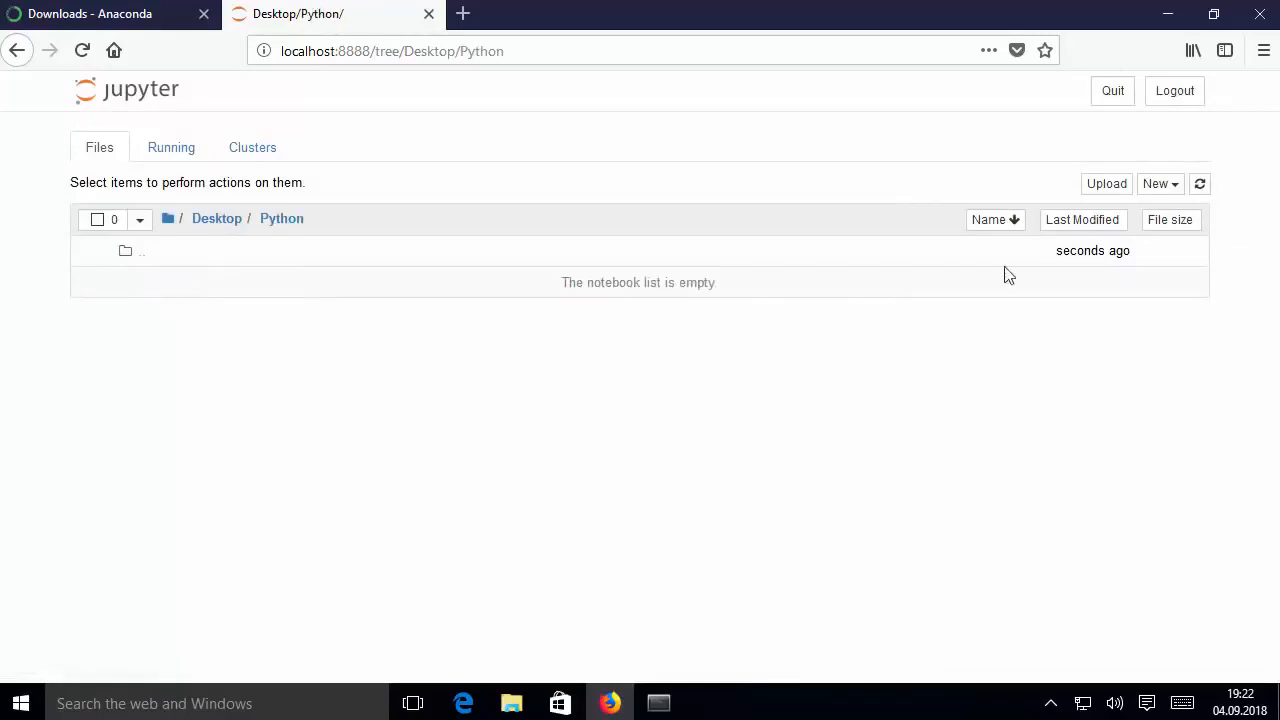
left_click(1171, 190)
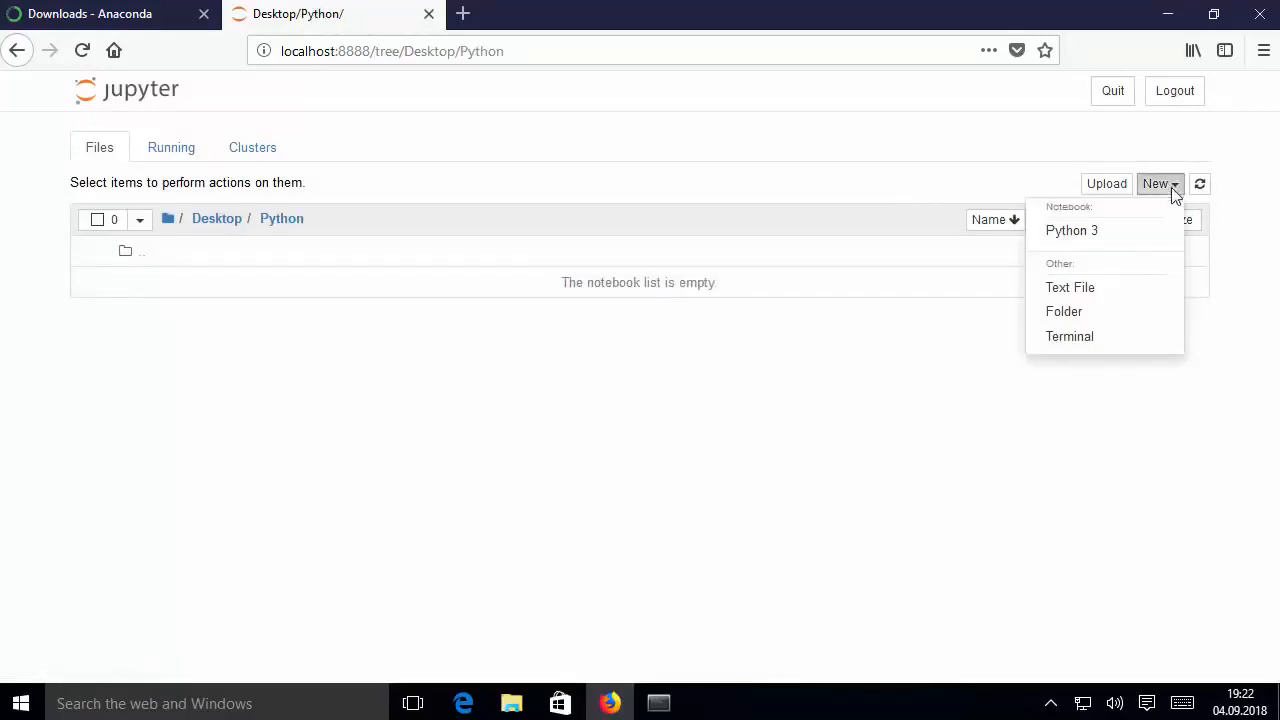
left_click(1078, 234)
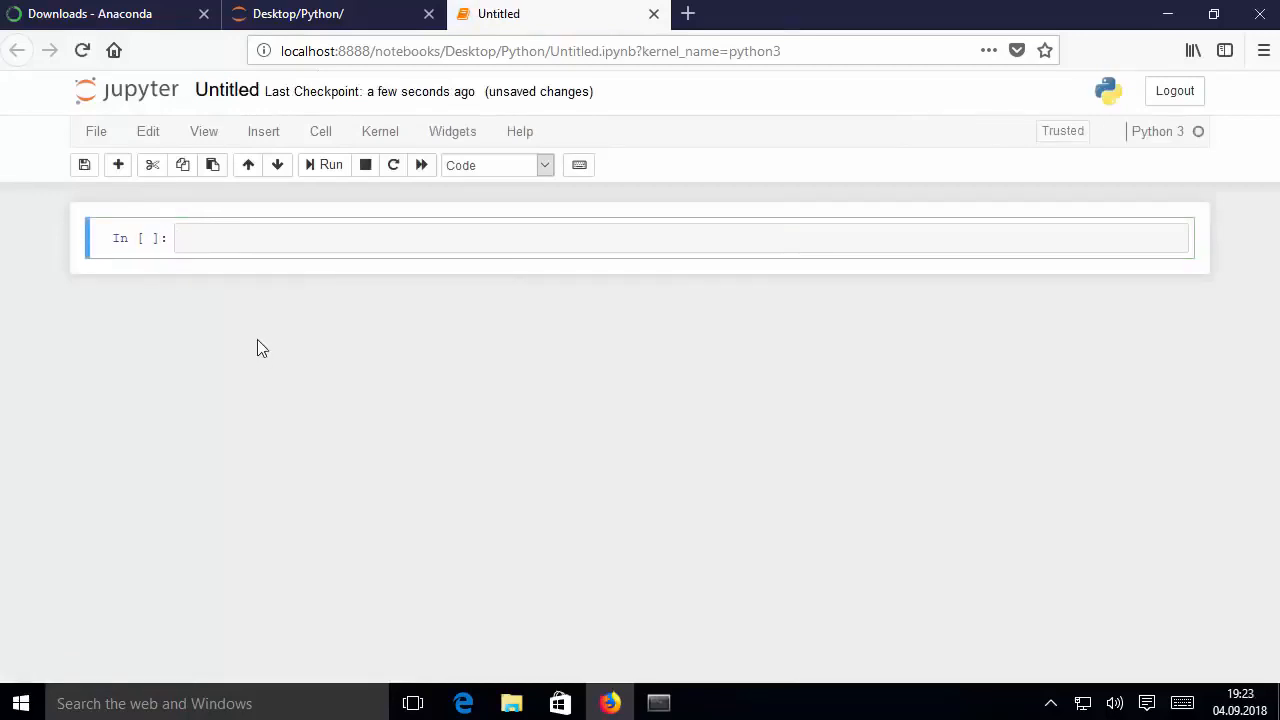
Enter 5+5 in the first notebook cell, run it and check the output
left_click(253, 240)
type("5+5")
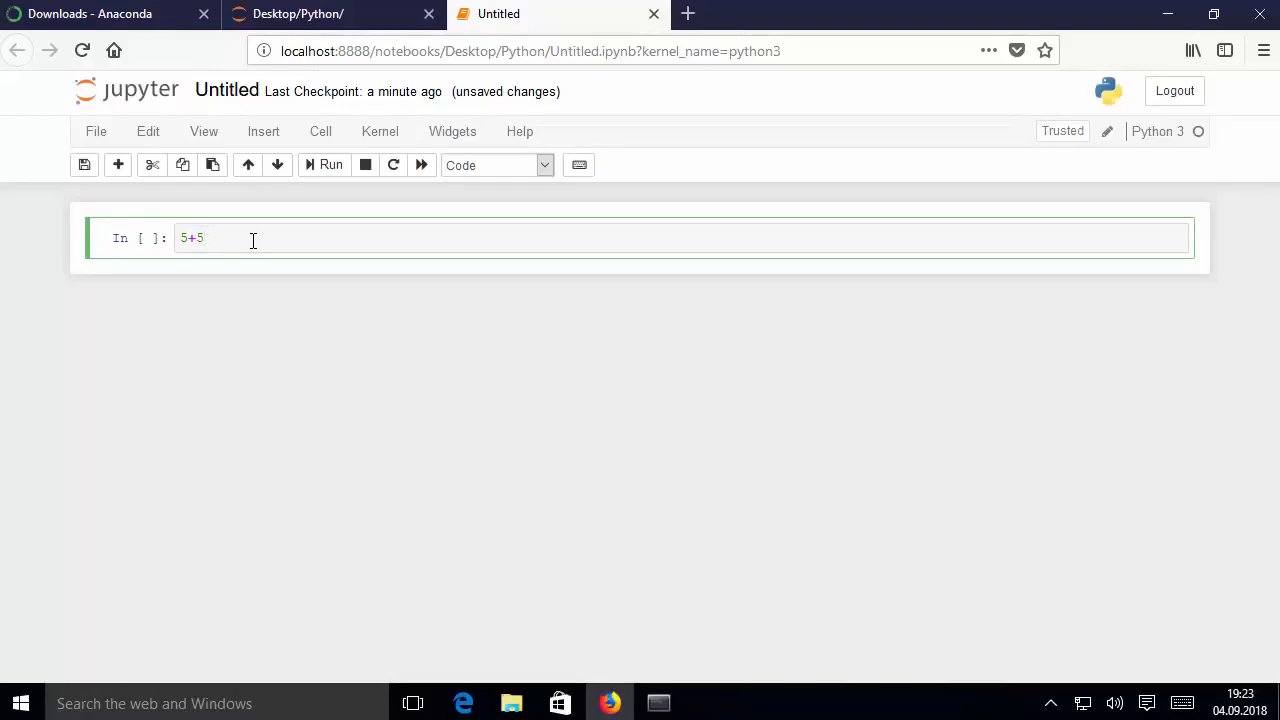
key("shift+Return")
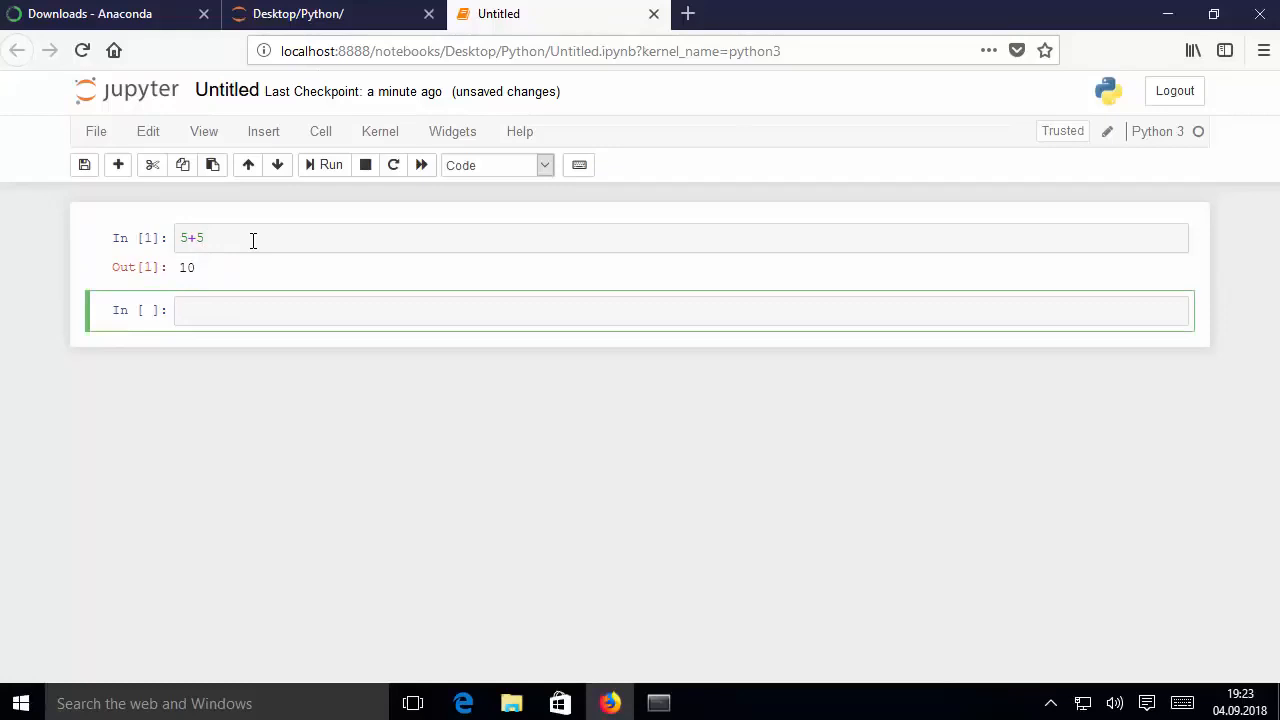
left_click_drag(189, 266, 195, 267)
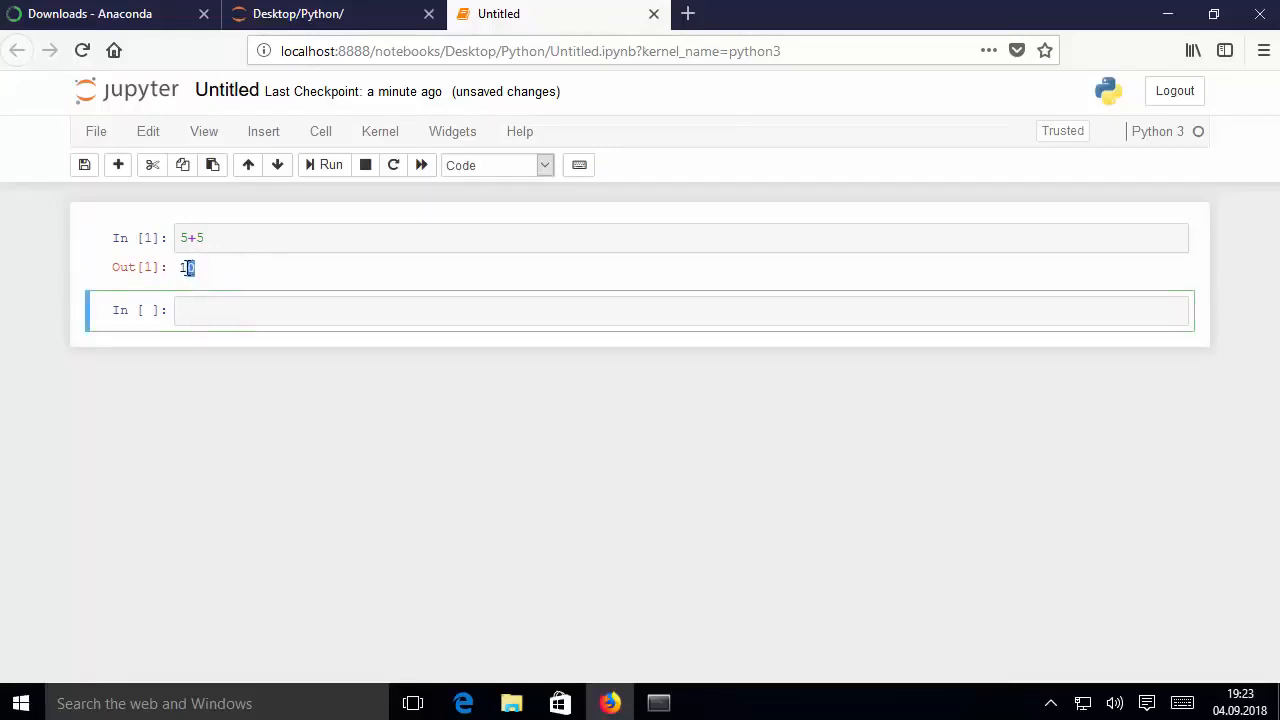
Enter 6**2 on two separate lines in the second cell, run it and check the output
left_click(195, 309)
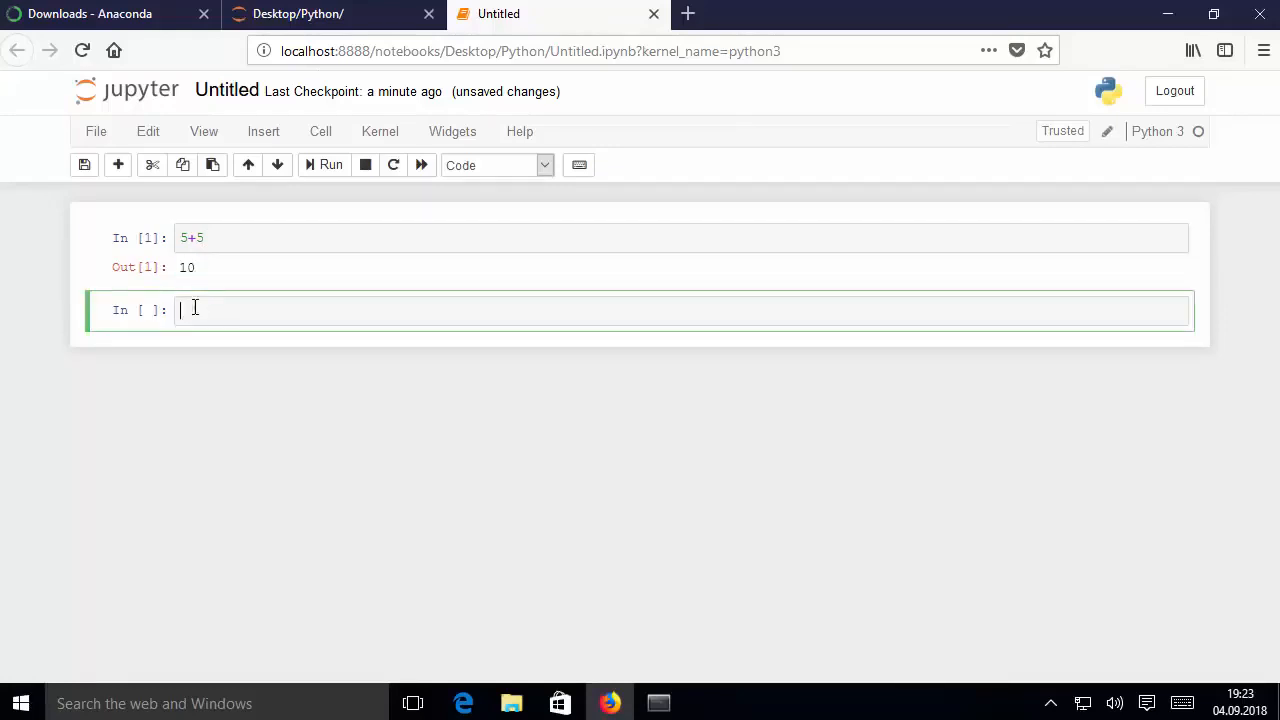
type("6**2")
key("Return")
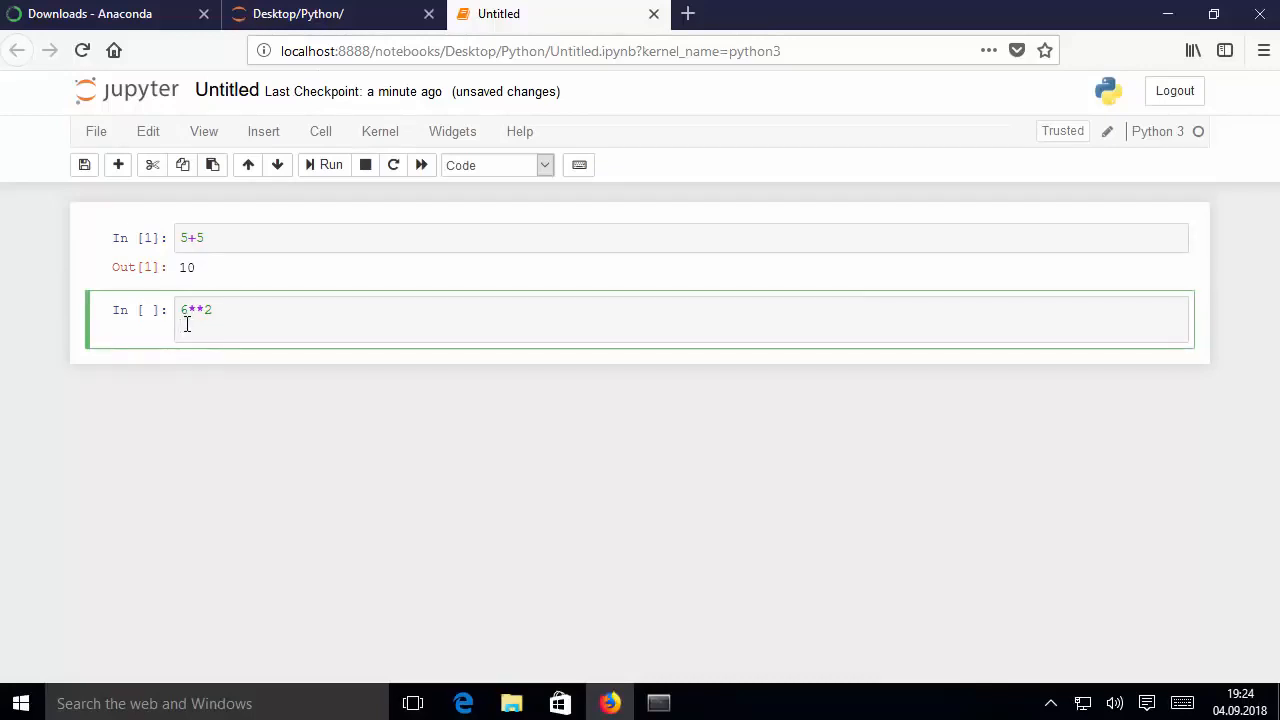
type("6**2")
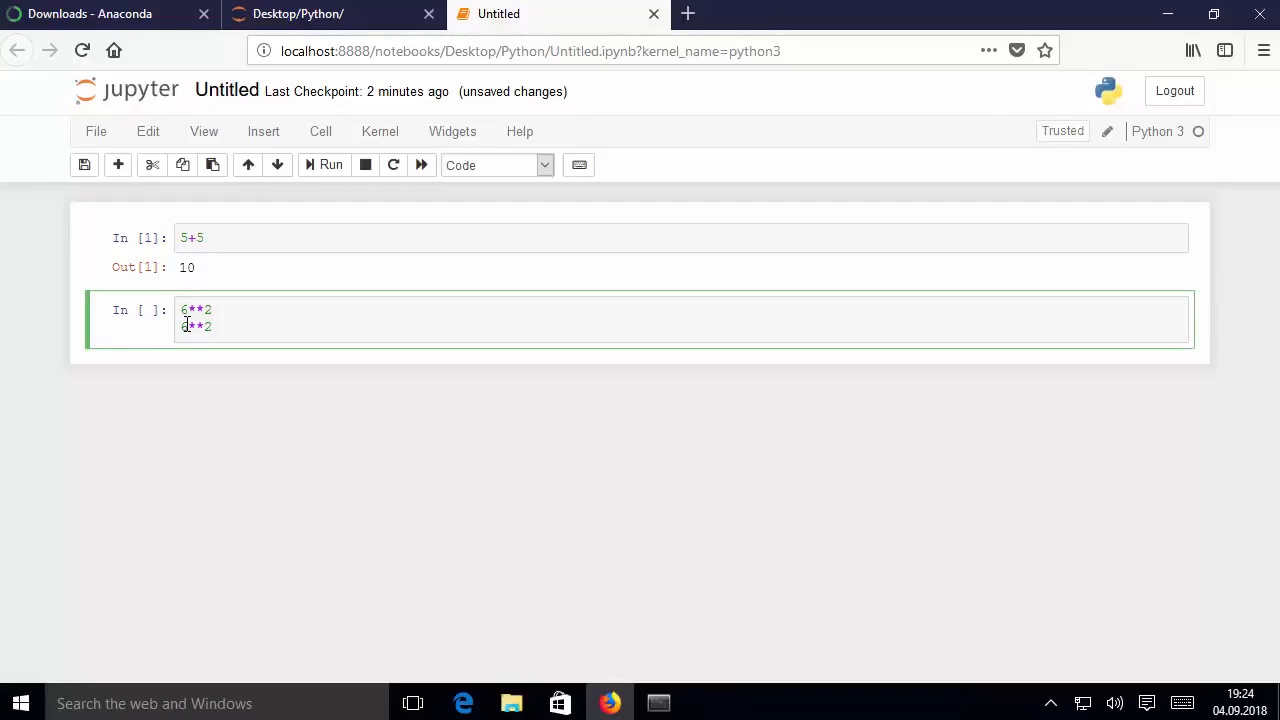
key("shift+Return")
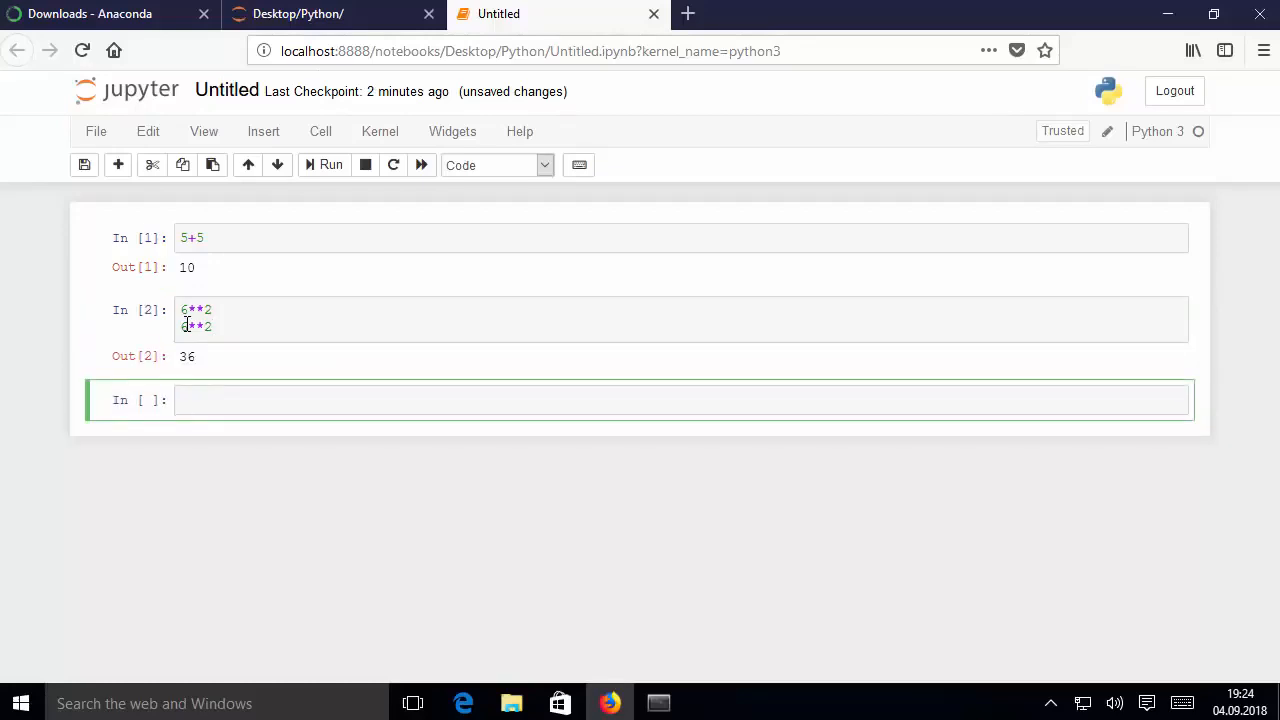
double_click(189, 356)
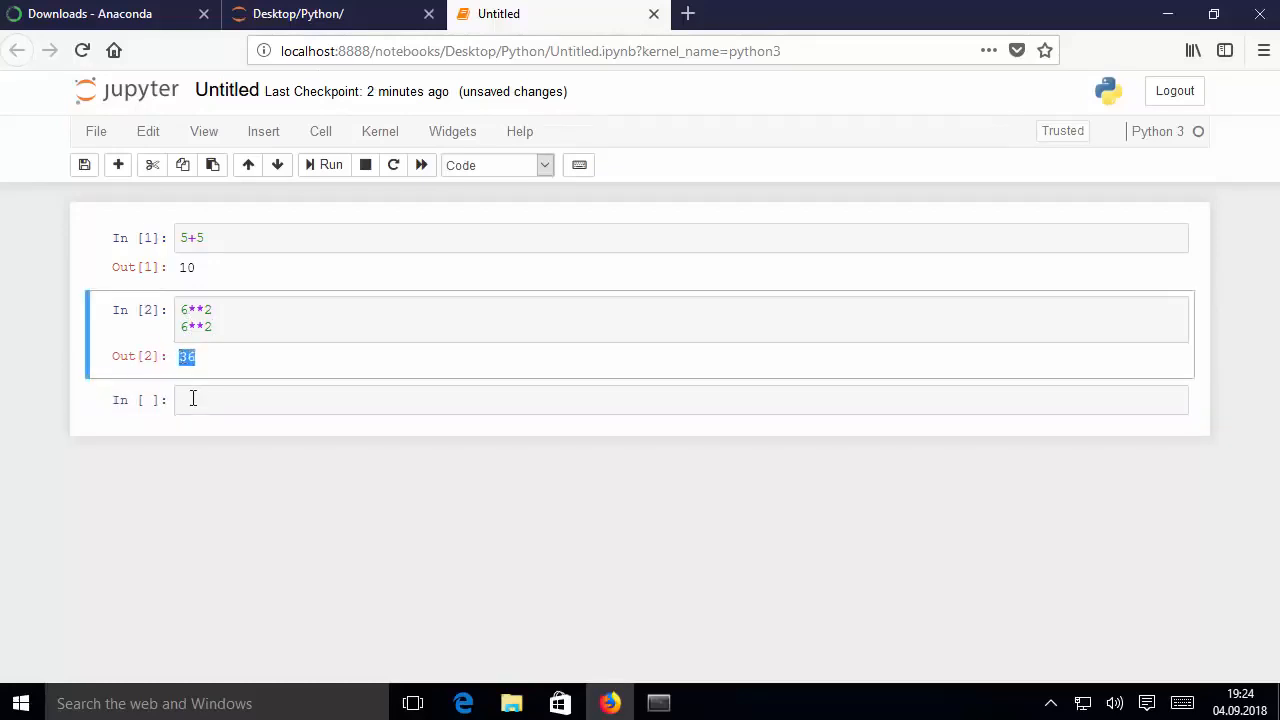
Enter x=6 and x*6 on two lines in the third cell, run it and check the output
left_click(193, 399)
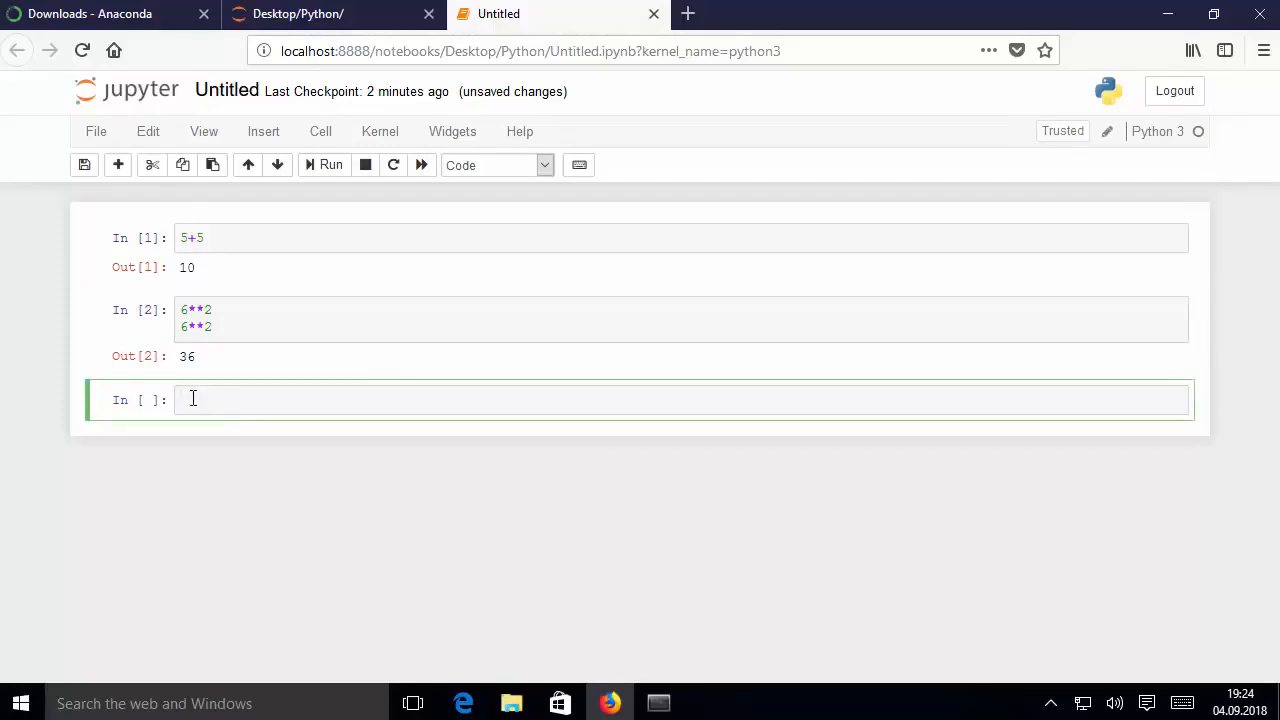
type("x=6")
key("Return")
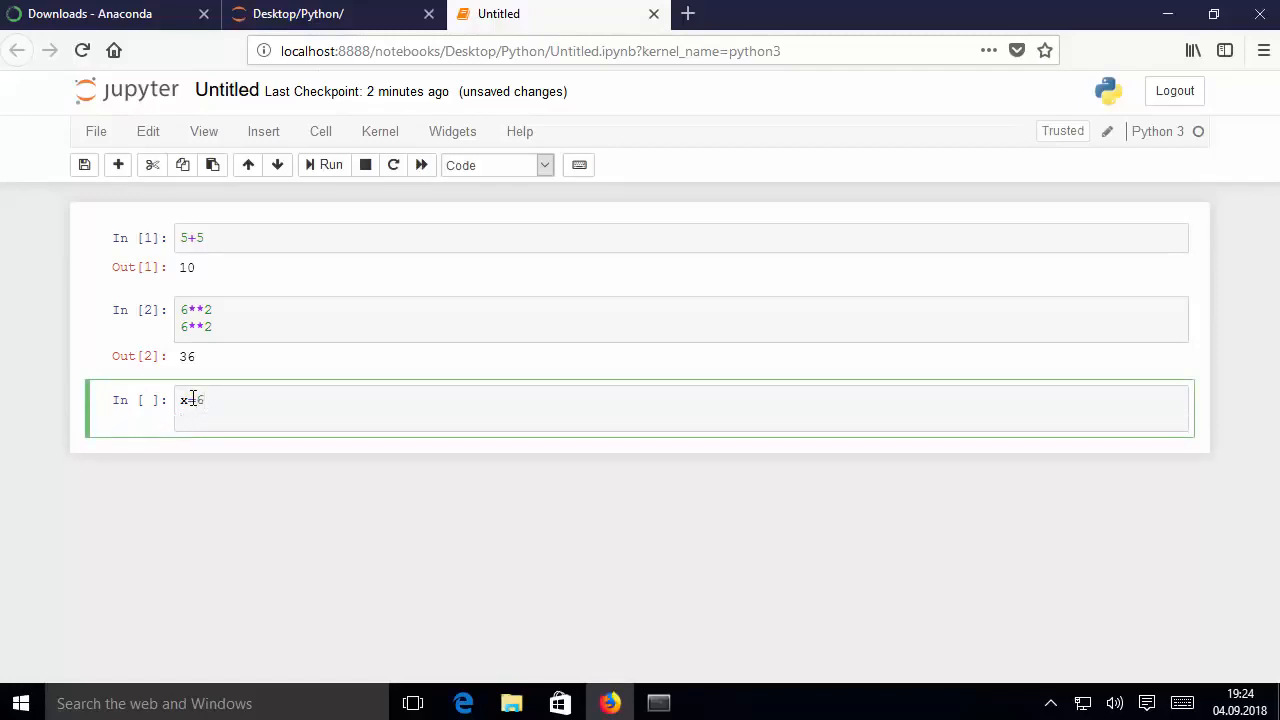
type("x*6")
key("alt+Return")
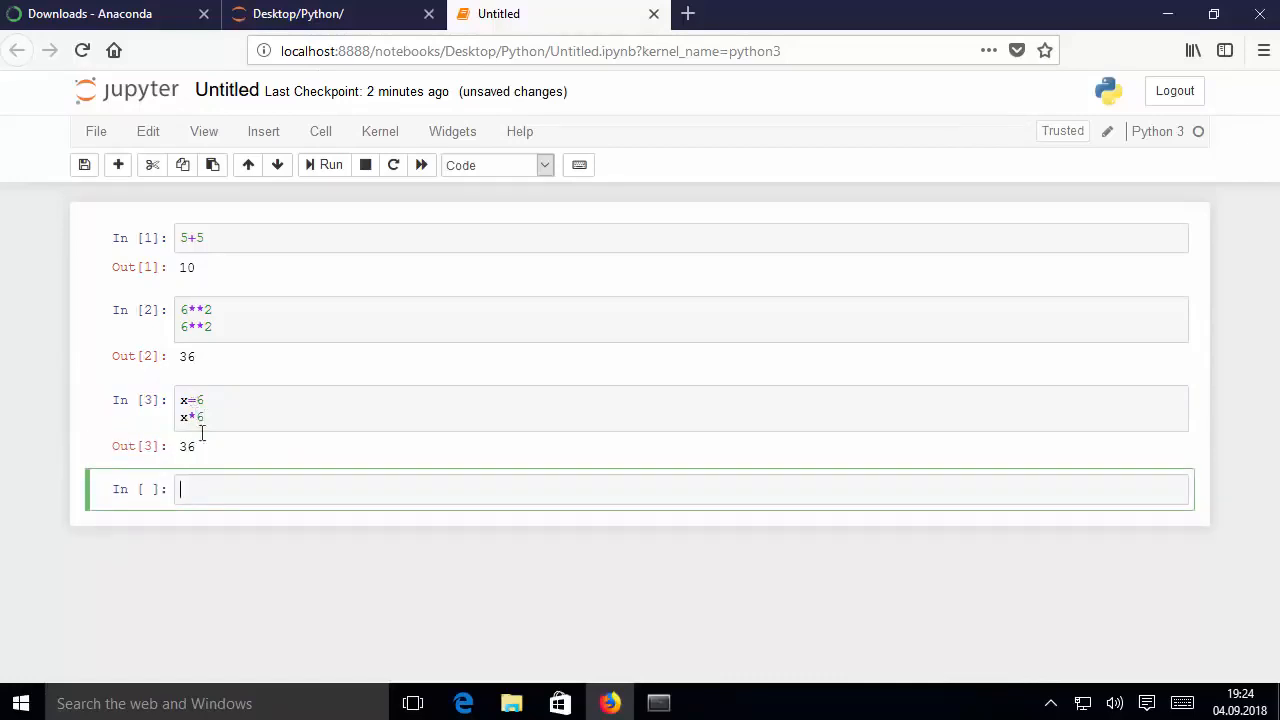
left_click_drag(203, 447, 188, 447)
left_click(203, 447)
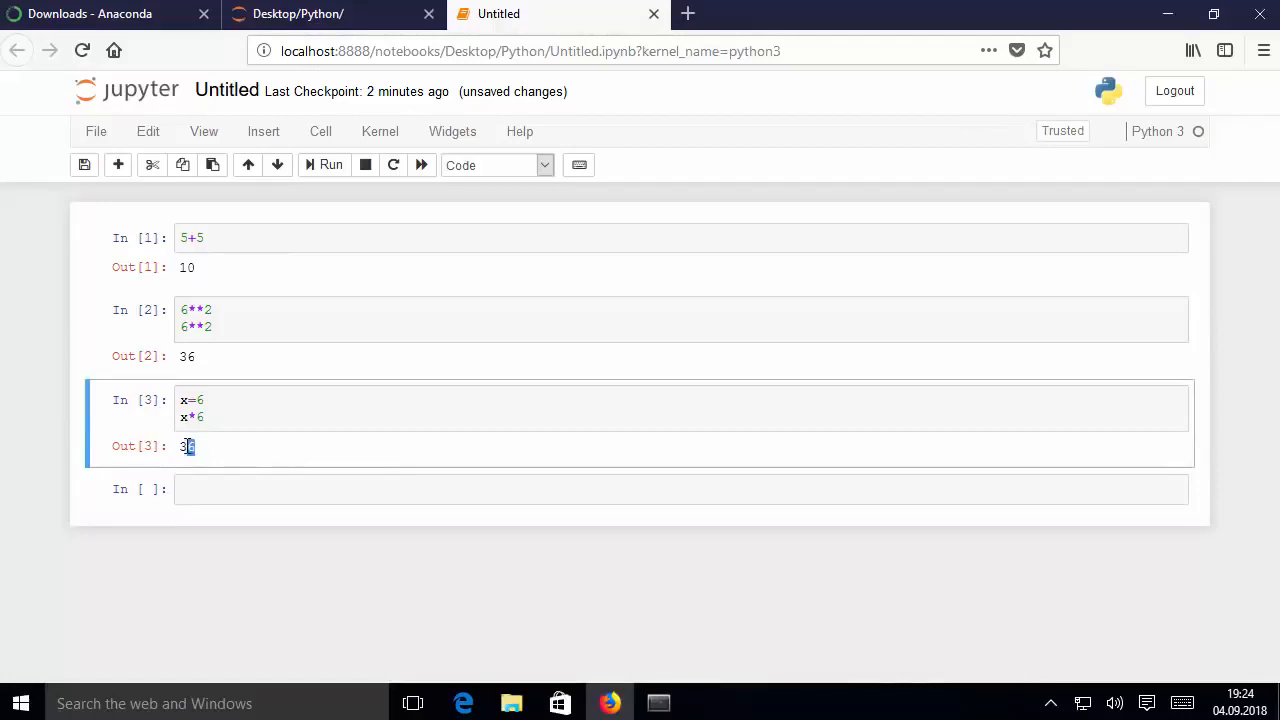
left_click(229, 556)
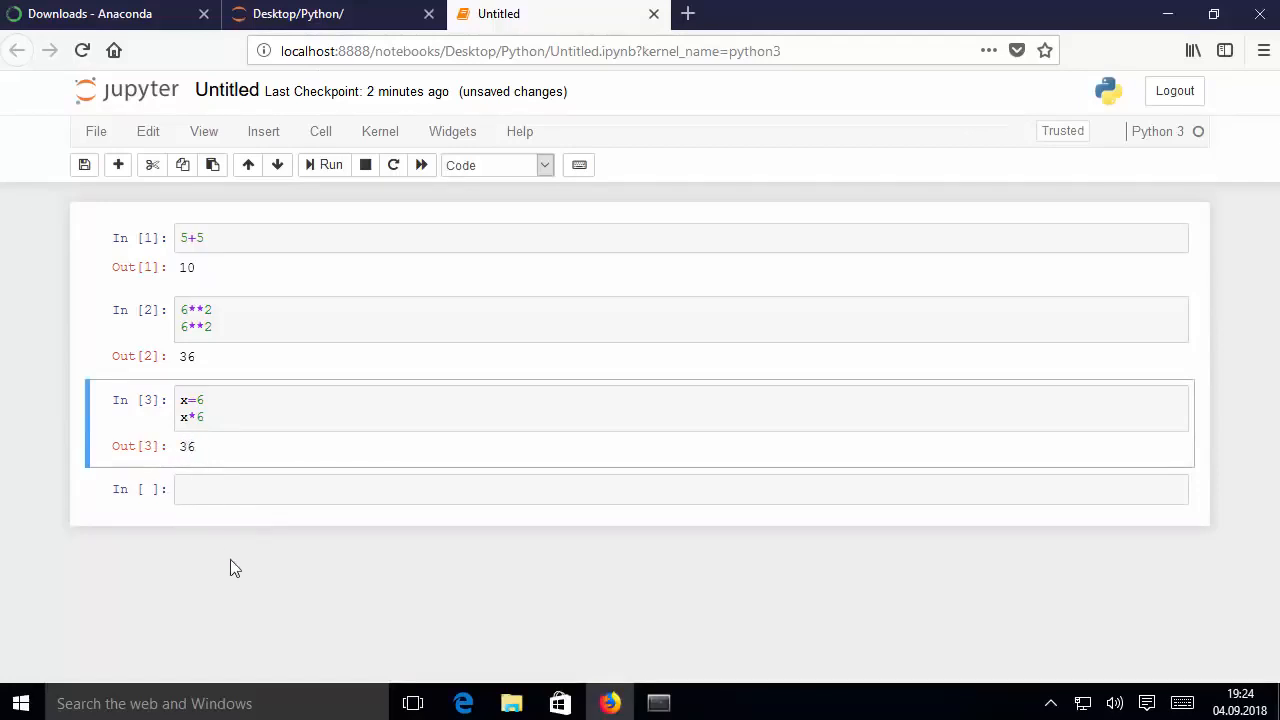
Rename the untitled notebook as first_python_test
left_click(233, 90)
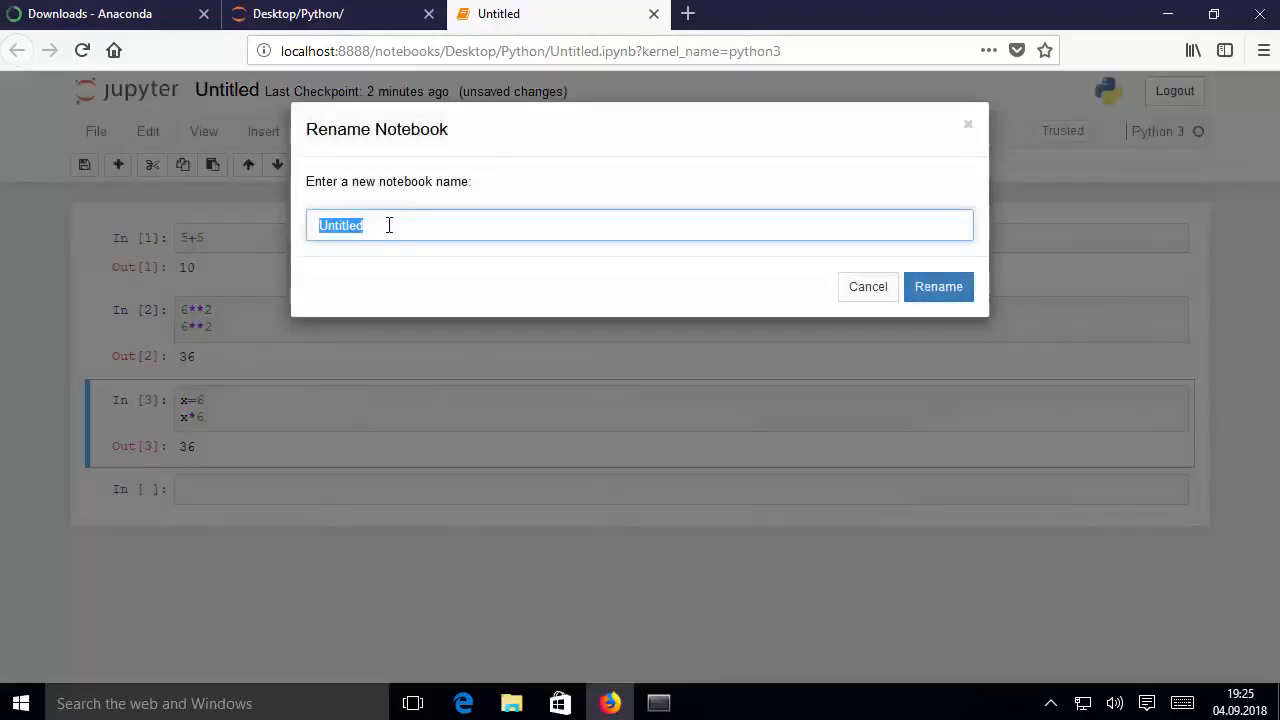
key("BackSpace")
type("first_python_test")
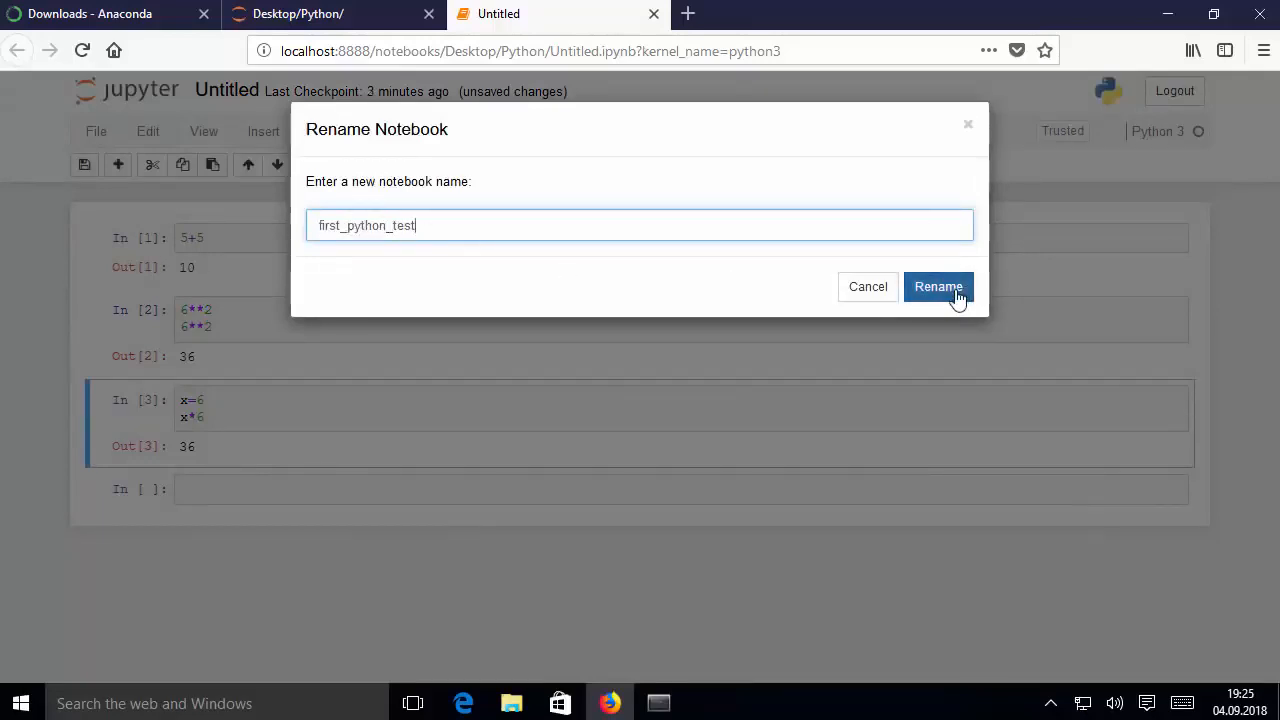
left_click(950, 290)
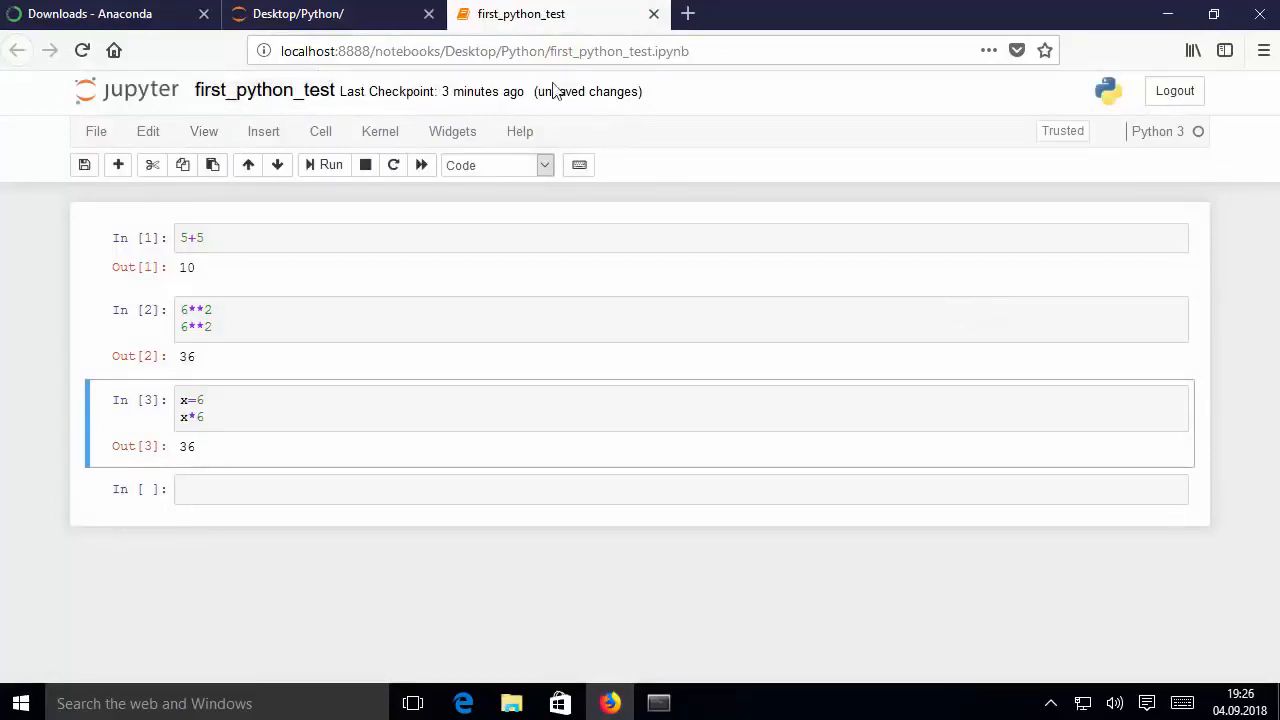
Check the notebook's save status and save it with a checkpoint
left_click_drag(538, 91, 638, 91)
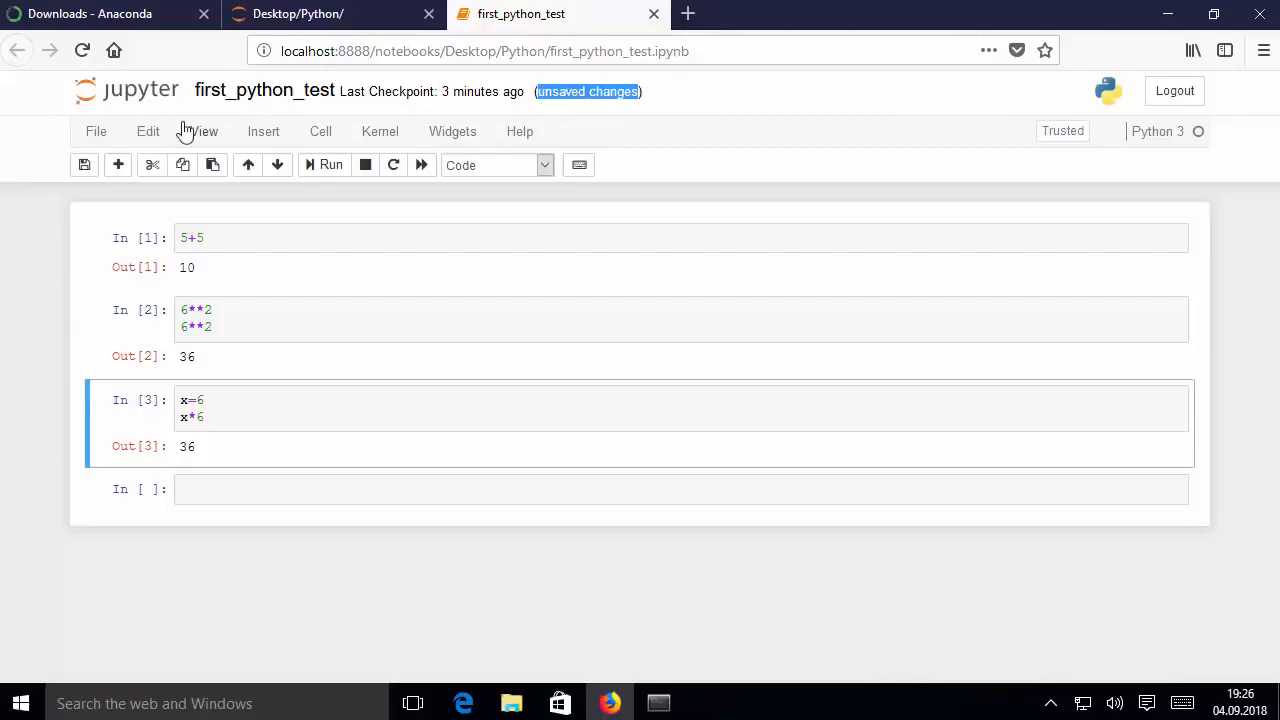
left_click(98, 132)
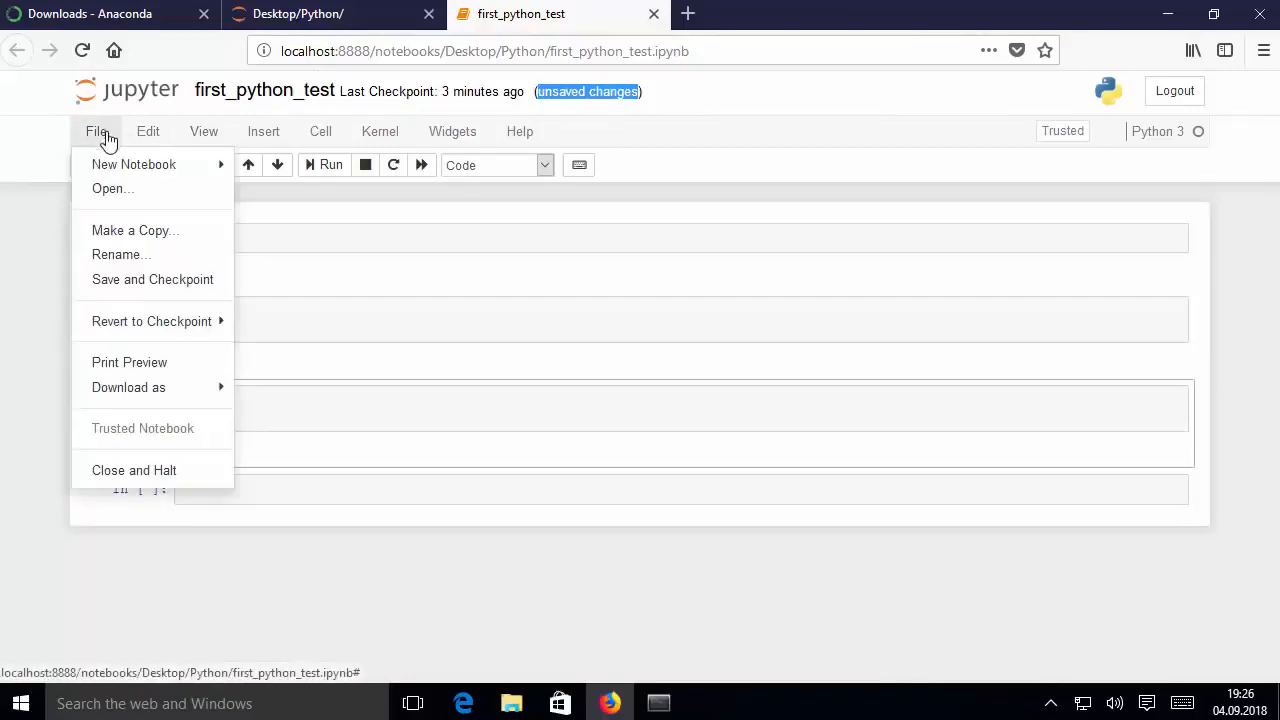
left_click(118, 284)
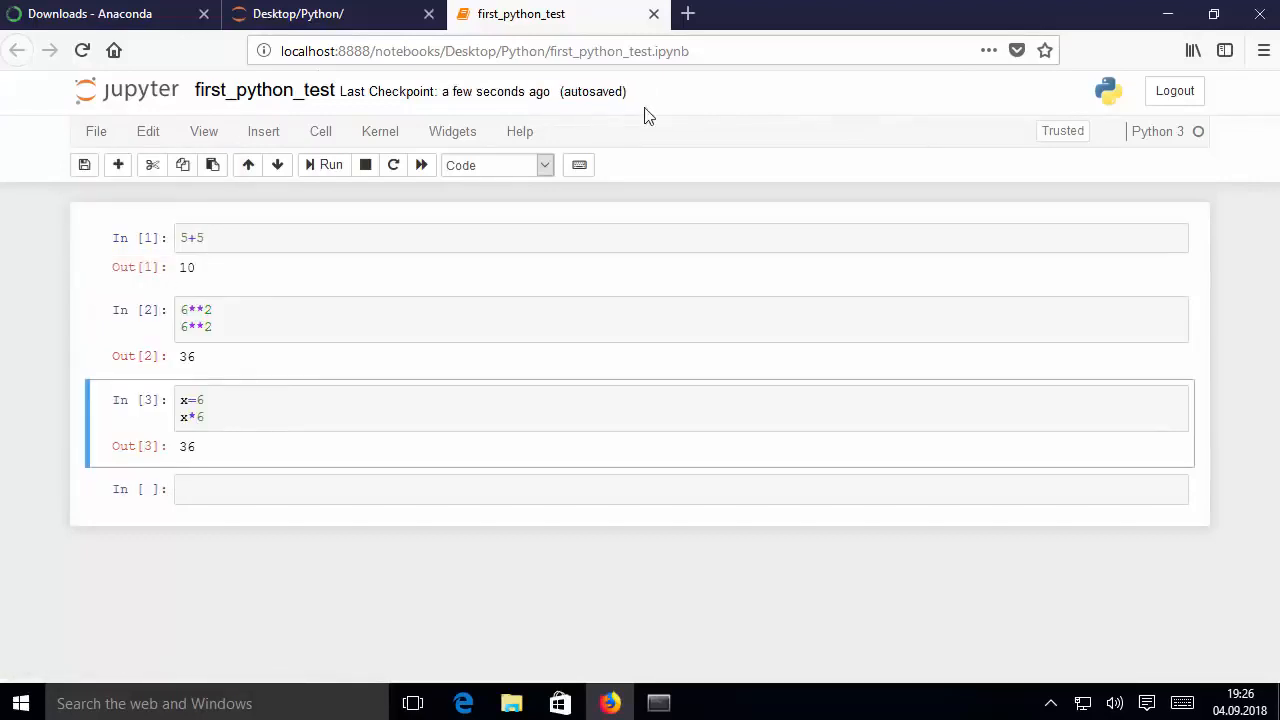
Check the Python folder on the Desktop in File Explorer for the saved notebook, and minimize the window
left_click(493, 708)
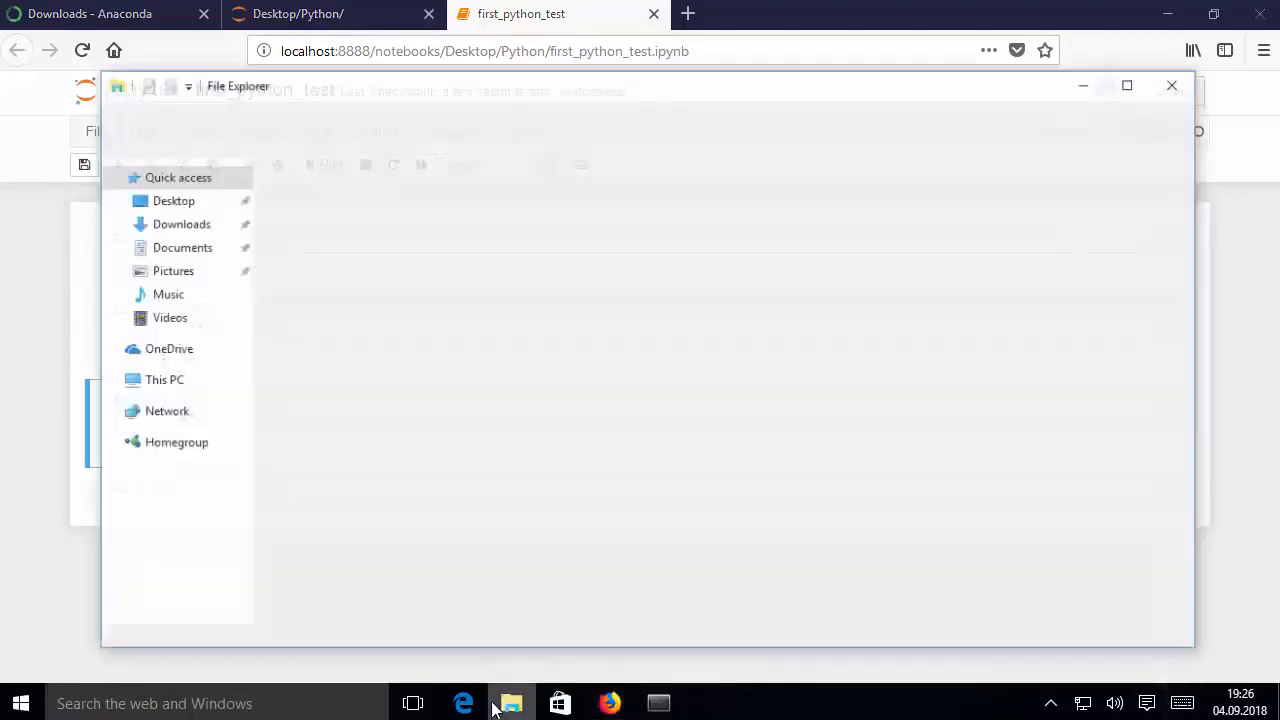
double_click(390, 220)
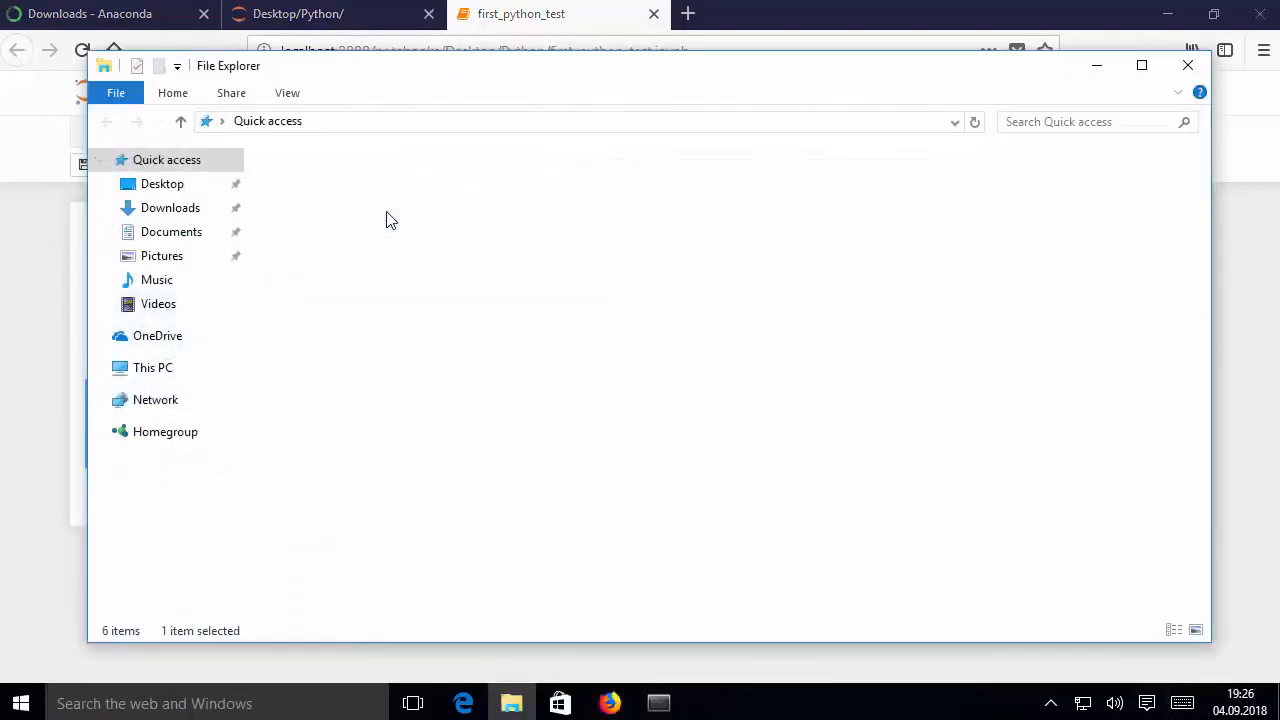
double_click(331, 205)
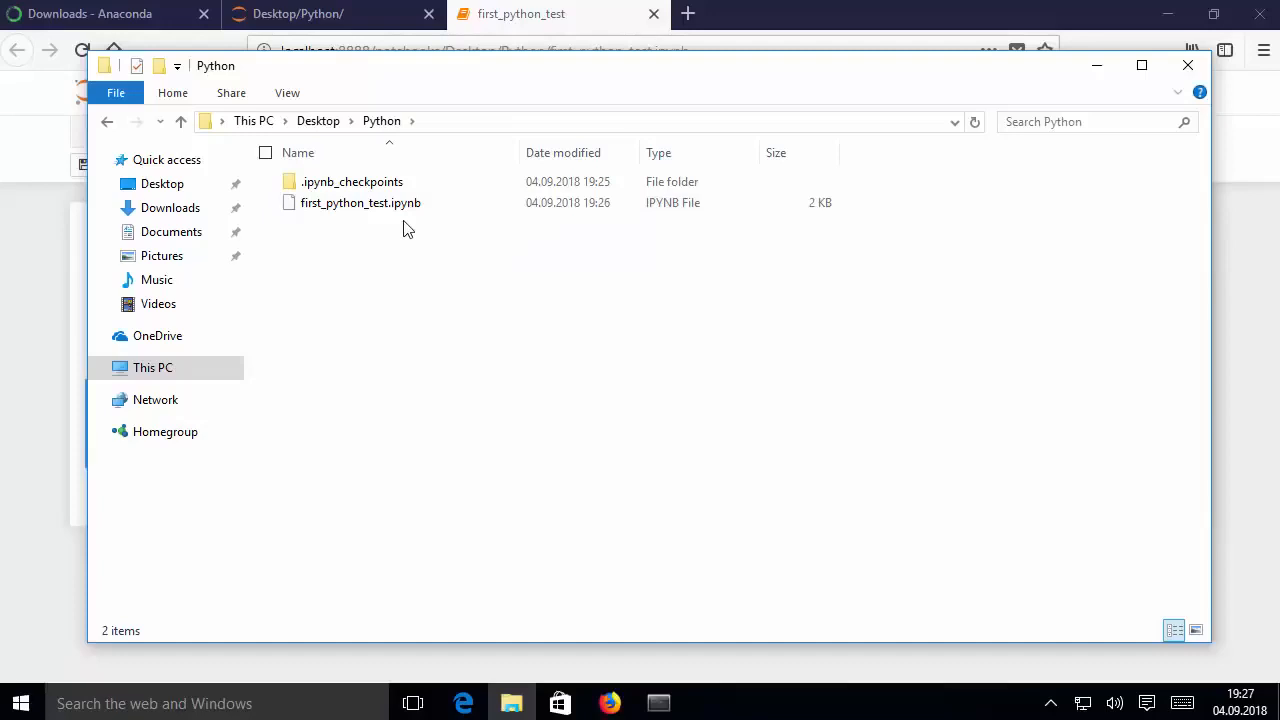
left_click(1096, 65)
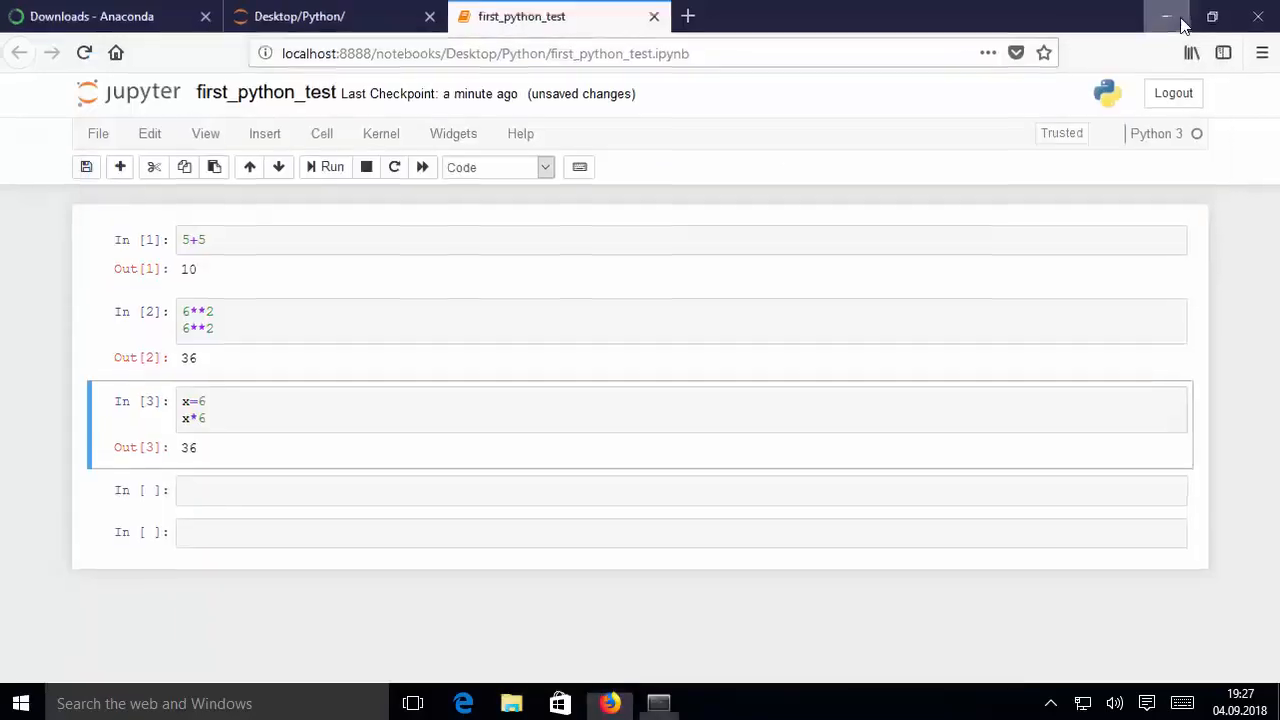
Minimize the browser, search Windows for anaconda and open a second Anaconda Prompt
left_click(1166, 14)
left_click(265, 701)
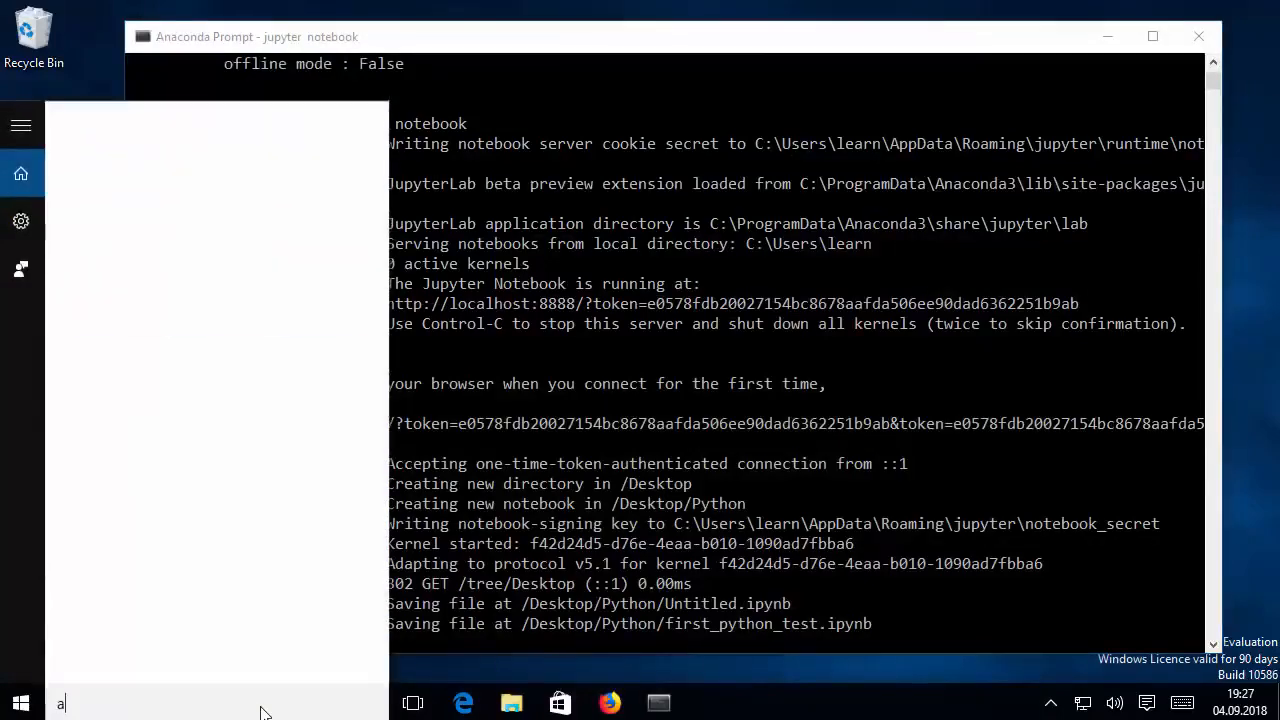
type("naconda")
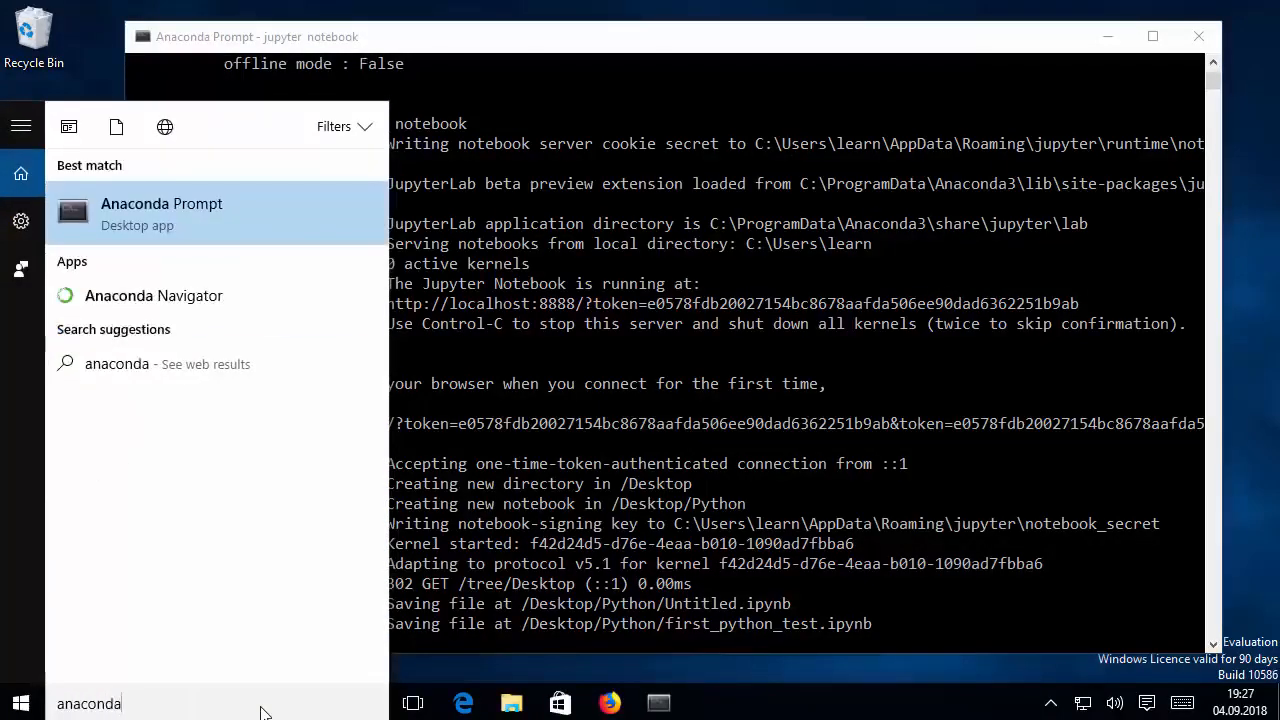
left_click(210, 222)
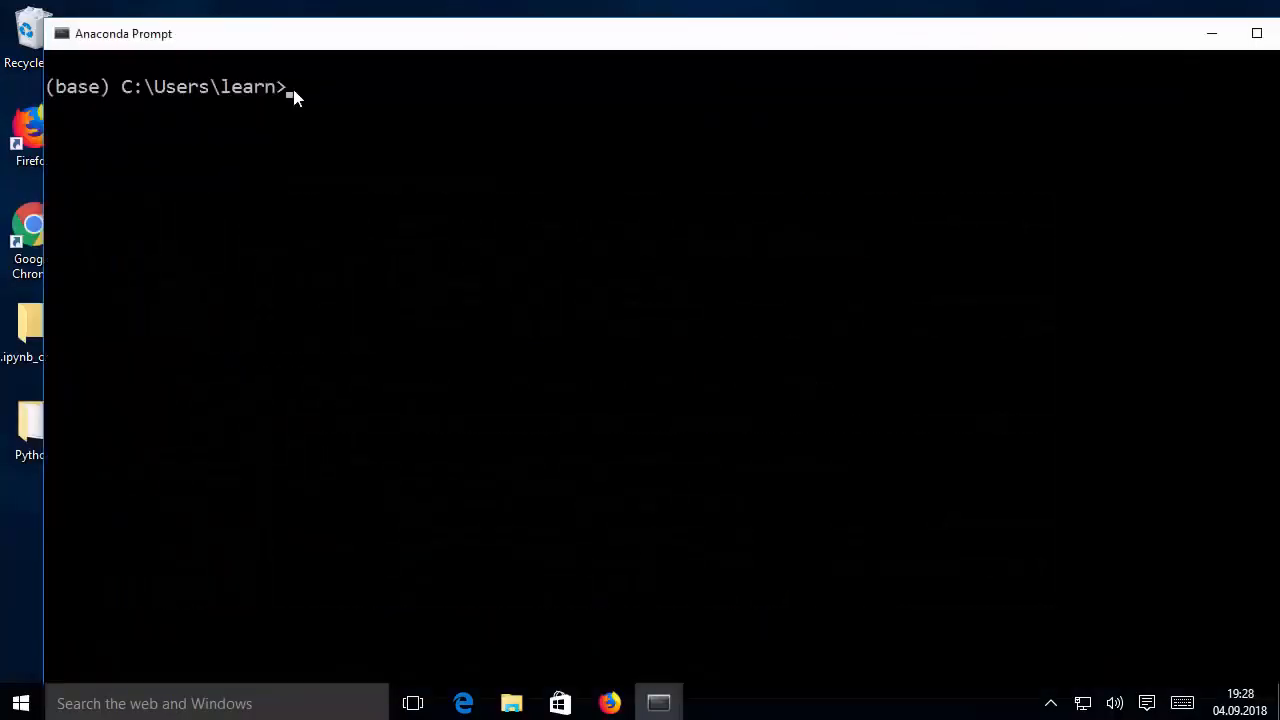
Launch Spyder with the command start spyder, allow Python through the firewall on private networks and dismiss the update notice
type("start spyder")
key("Return")
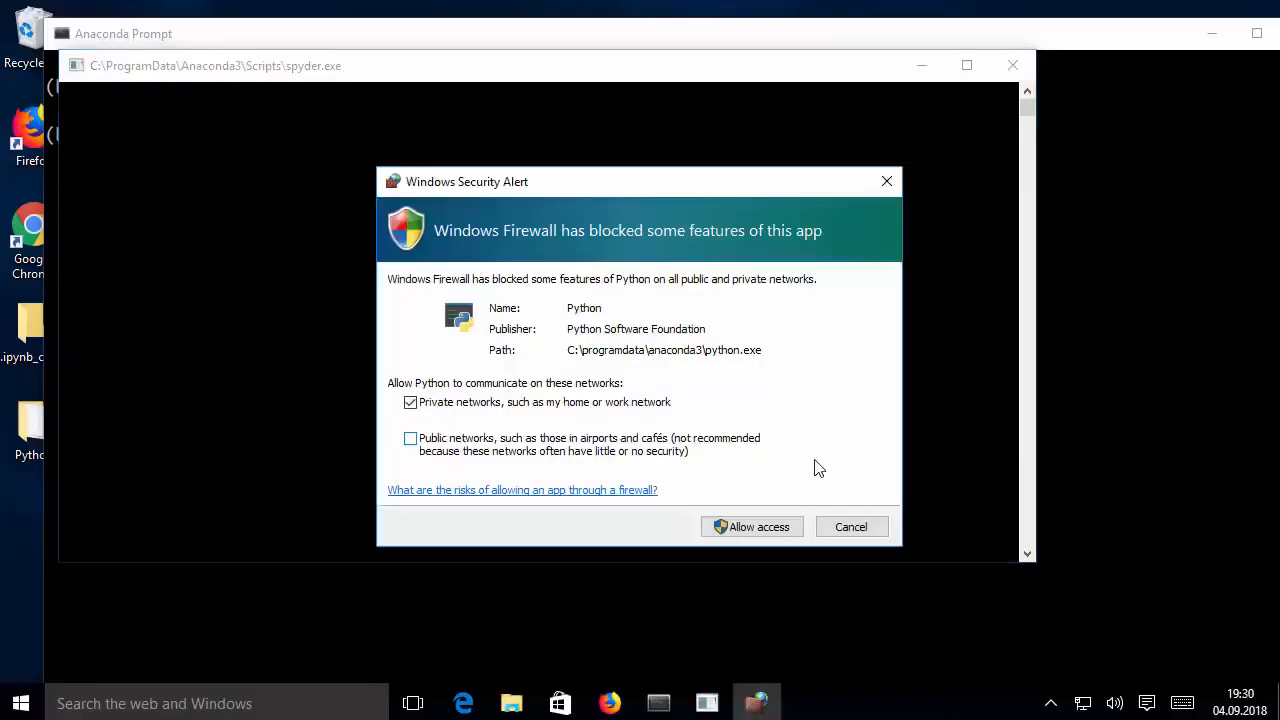
left_click(755, 530)
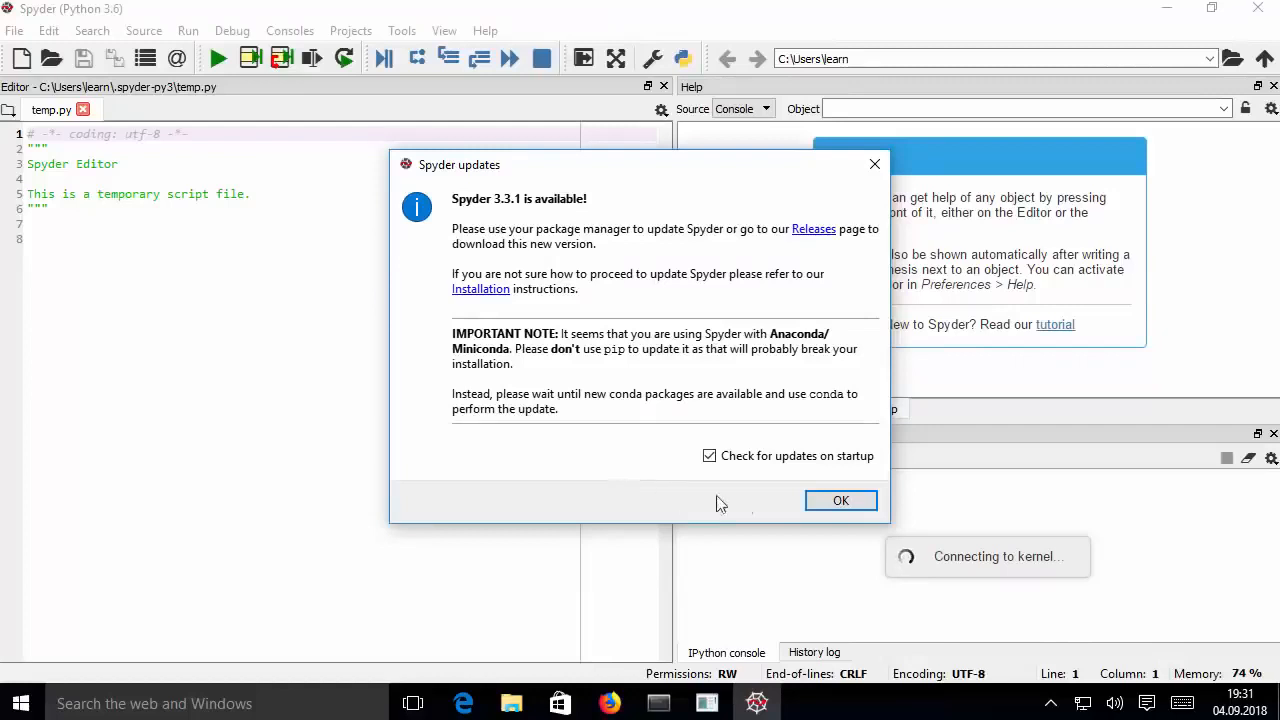
left_click(838, 502)
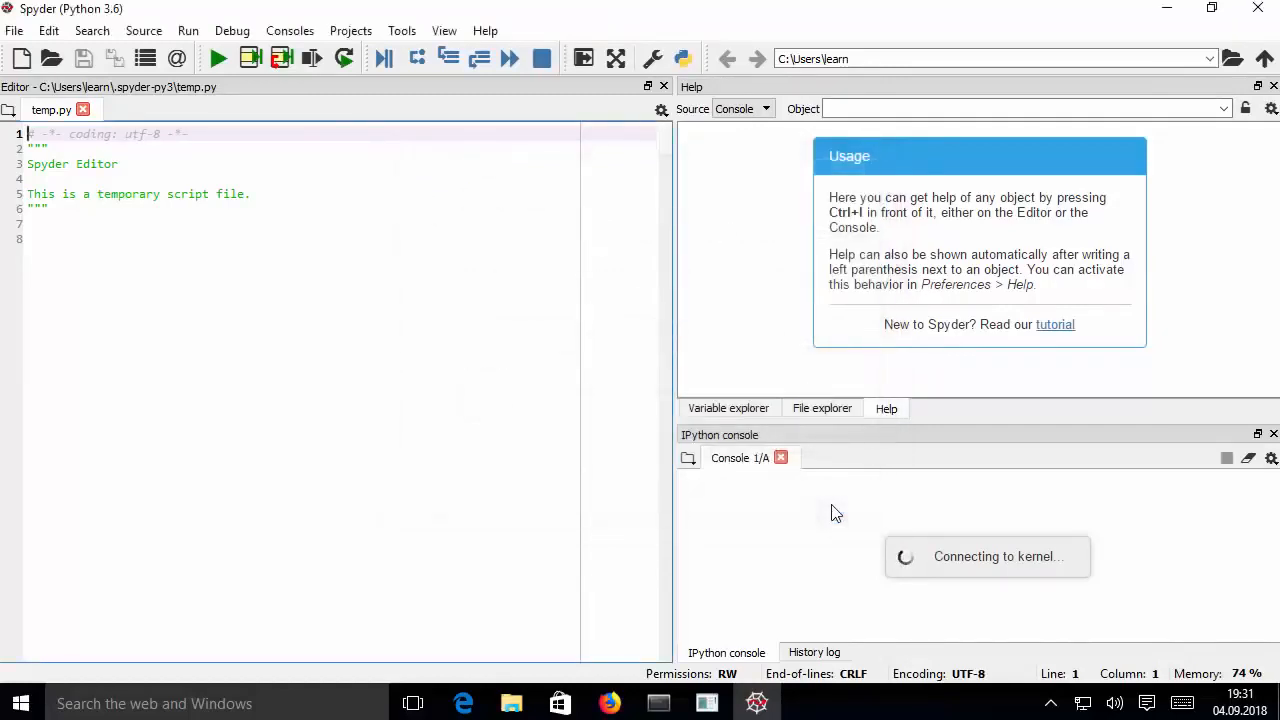
Add 5+5 on line 8 of temp.py, run only that selection and check the console output
left_click(154, 280)
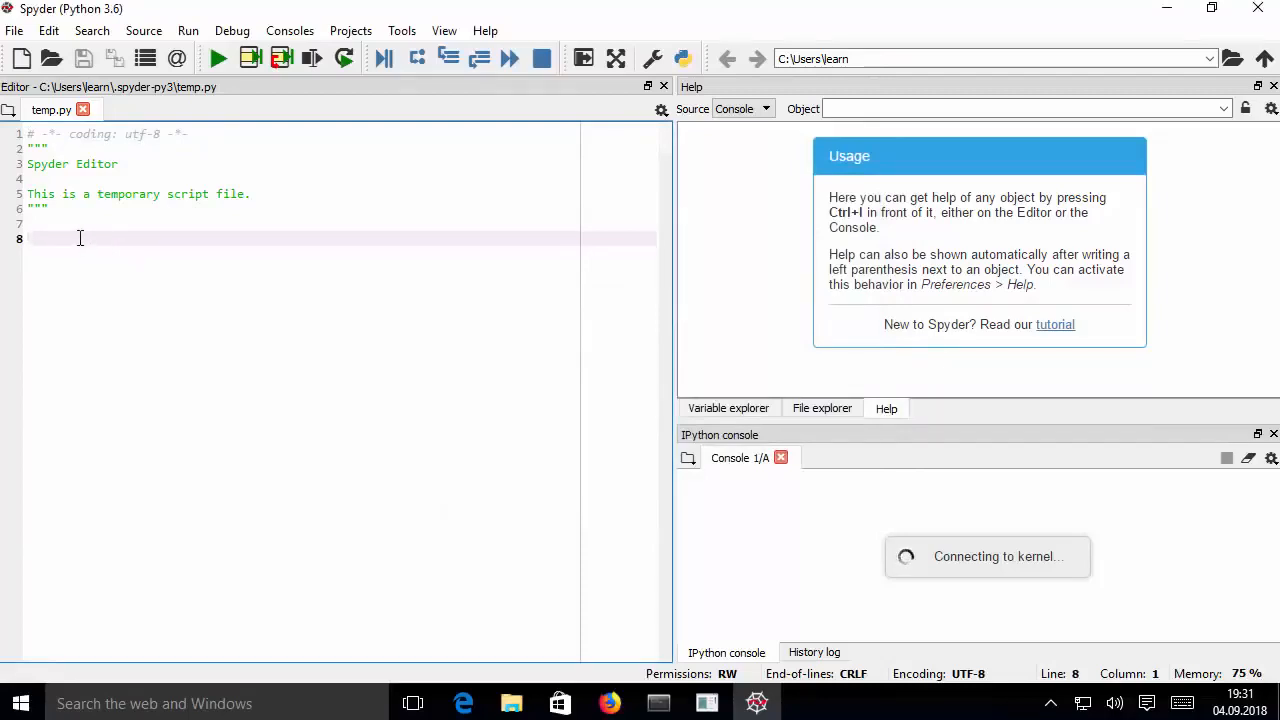
type("5")
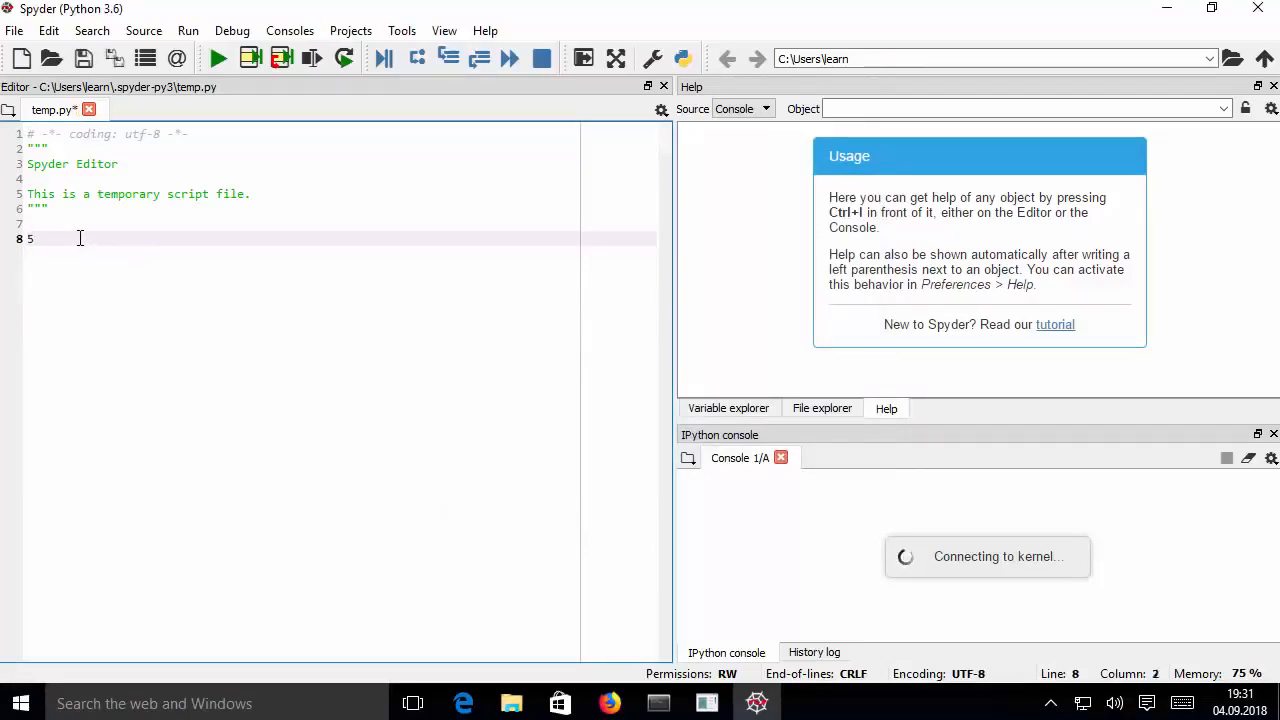
type("+5")
left_click_drag(49, 238, 25, 237)
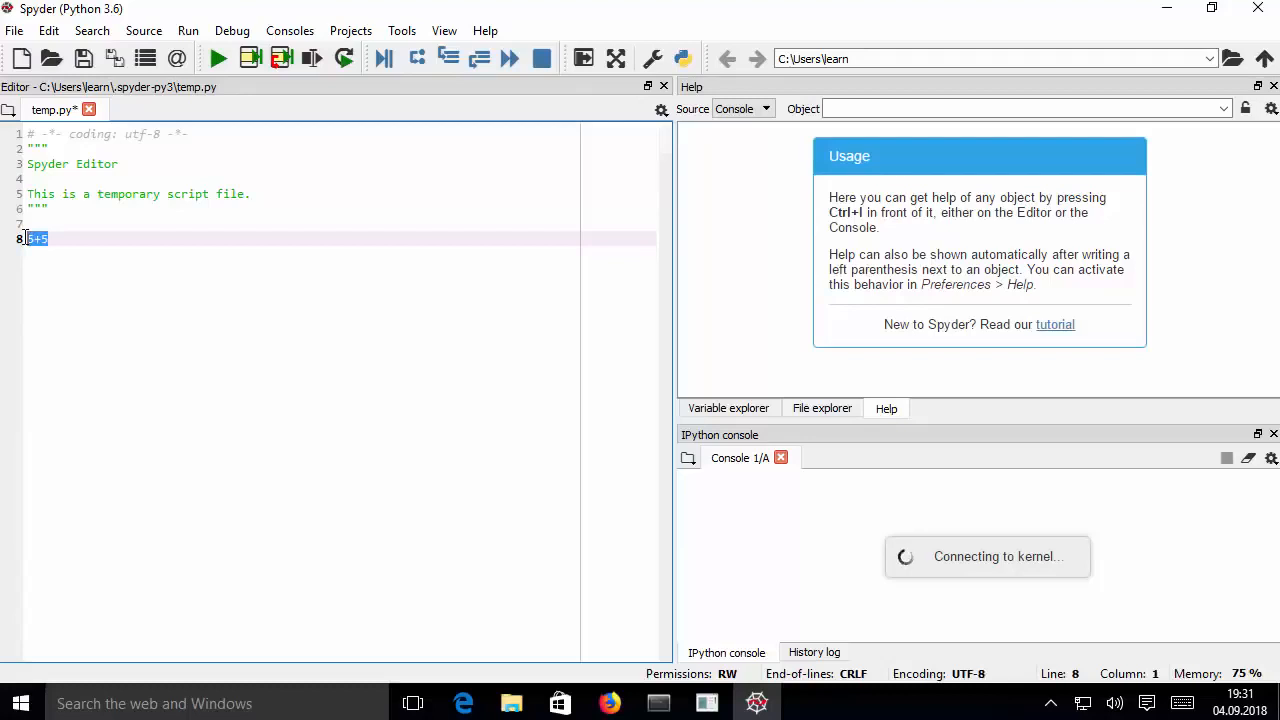
key("F9")
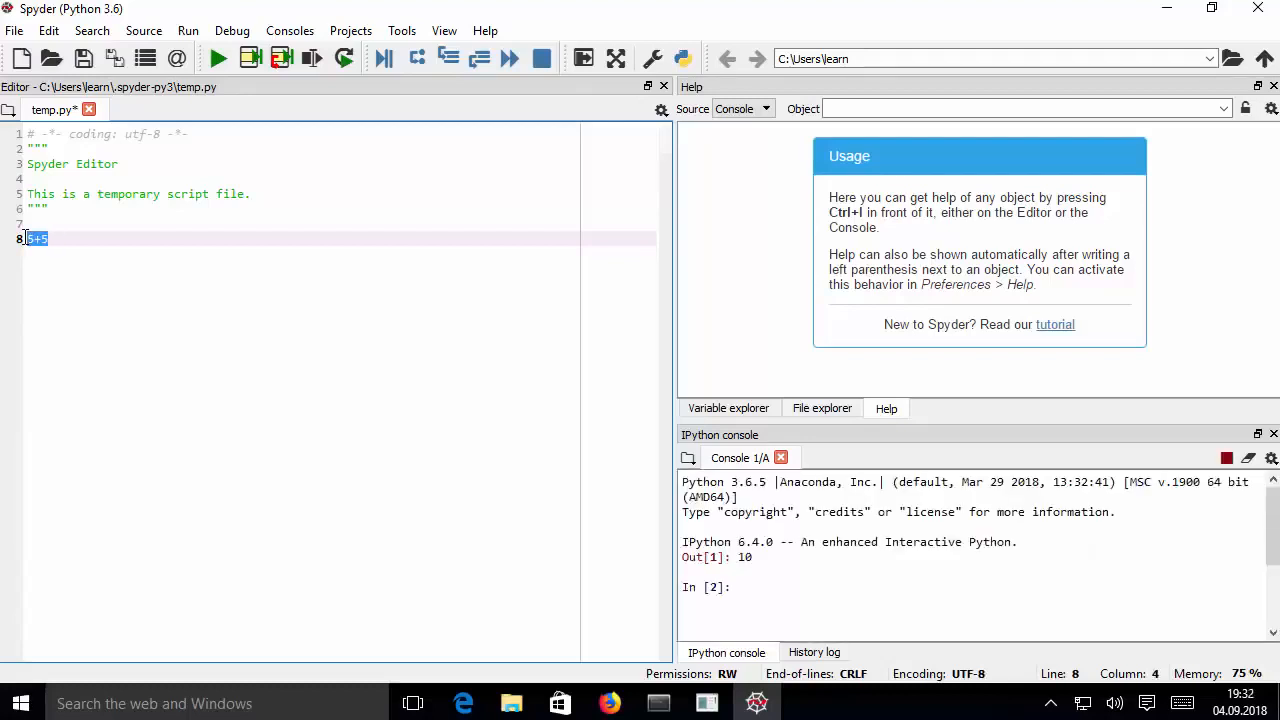
double_click(746, 557)
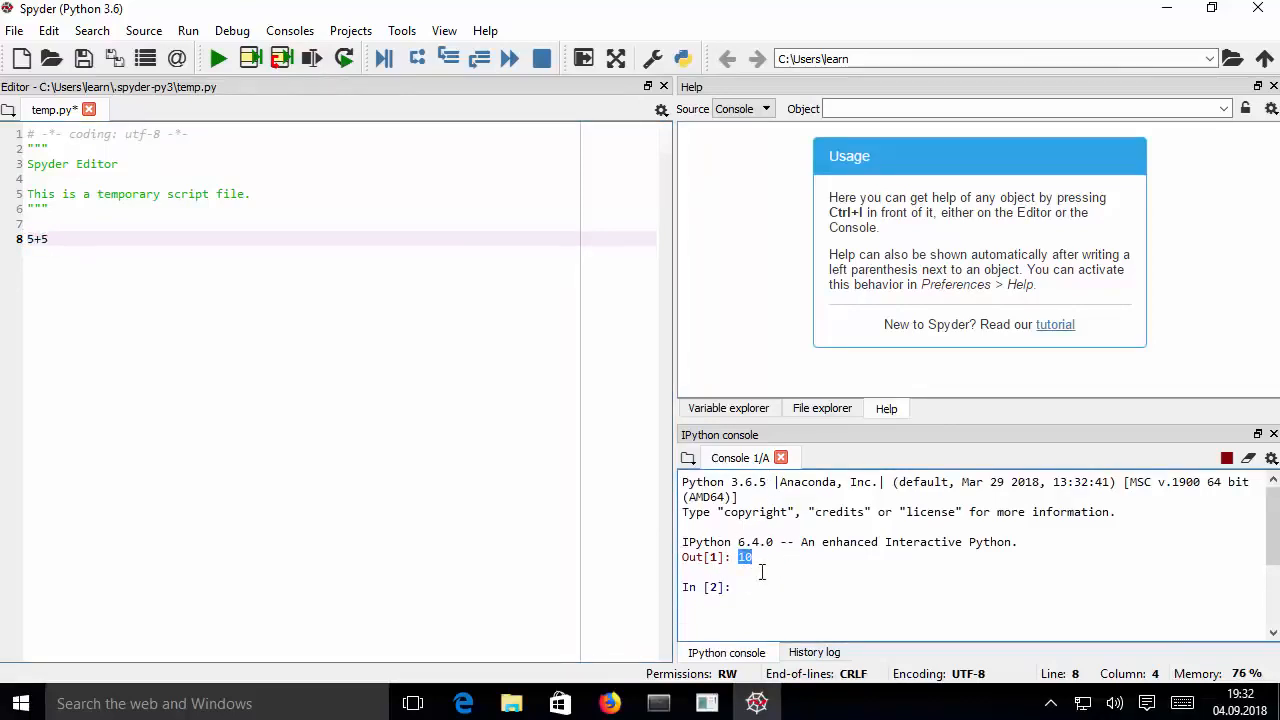
left_click(781, 563)
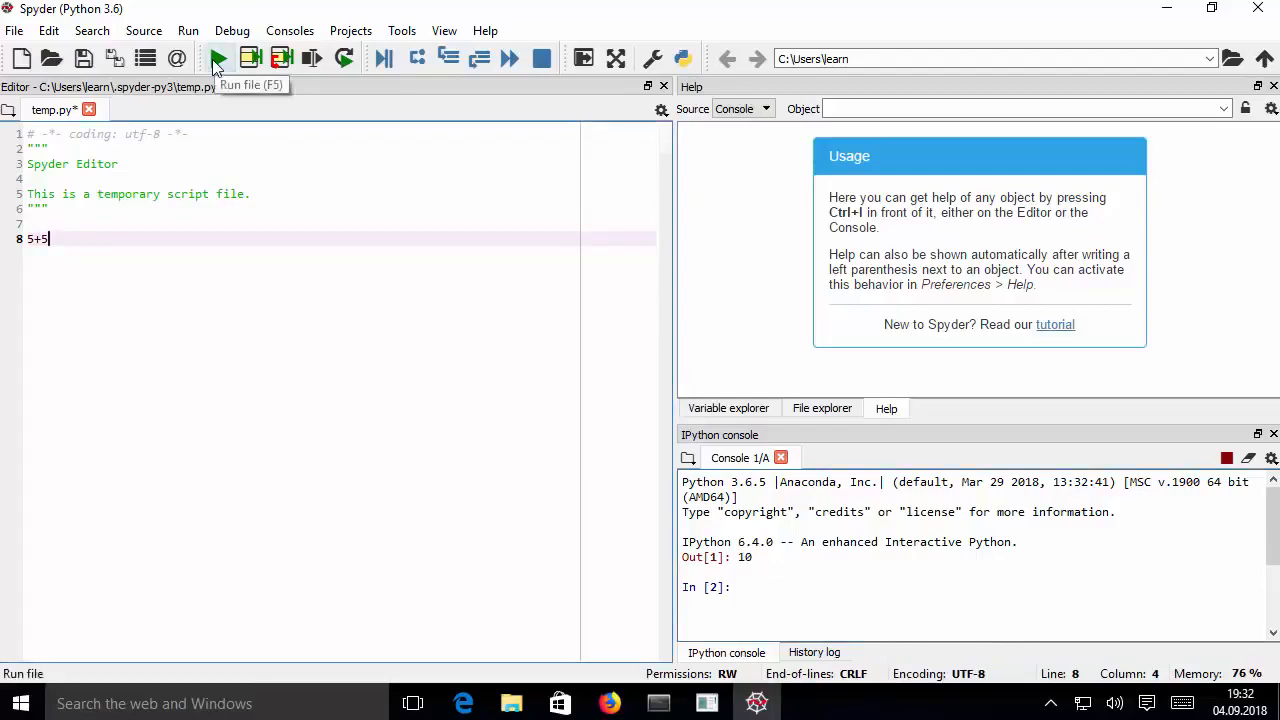
Run the whole temp.py file in the current console with the default run settings and inspect the console entry
left_click(216, 60)
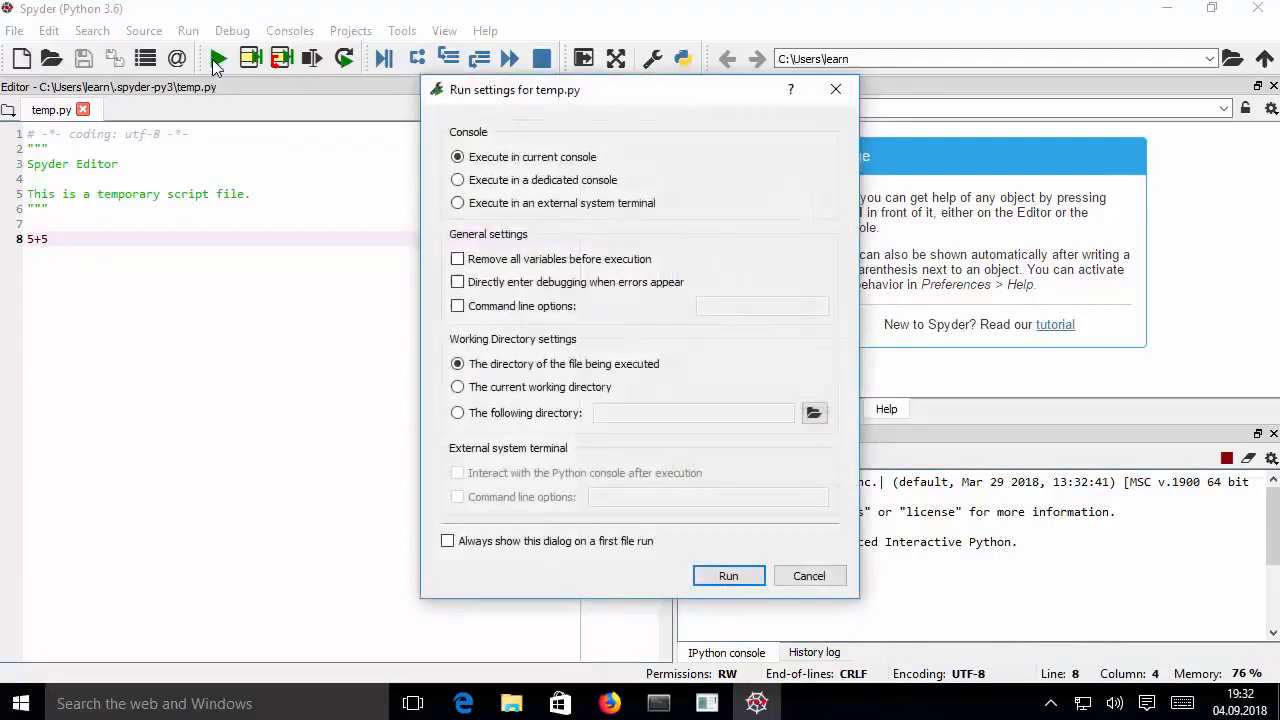
left_click(737, 580)
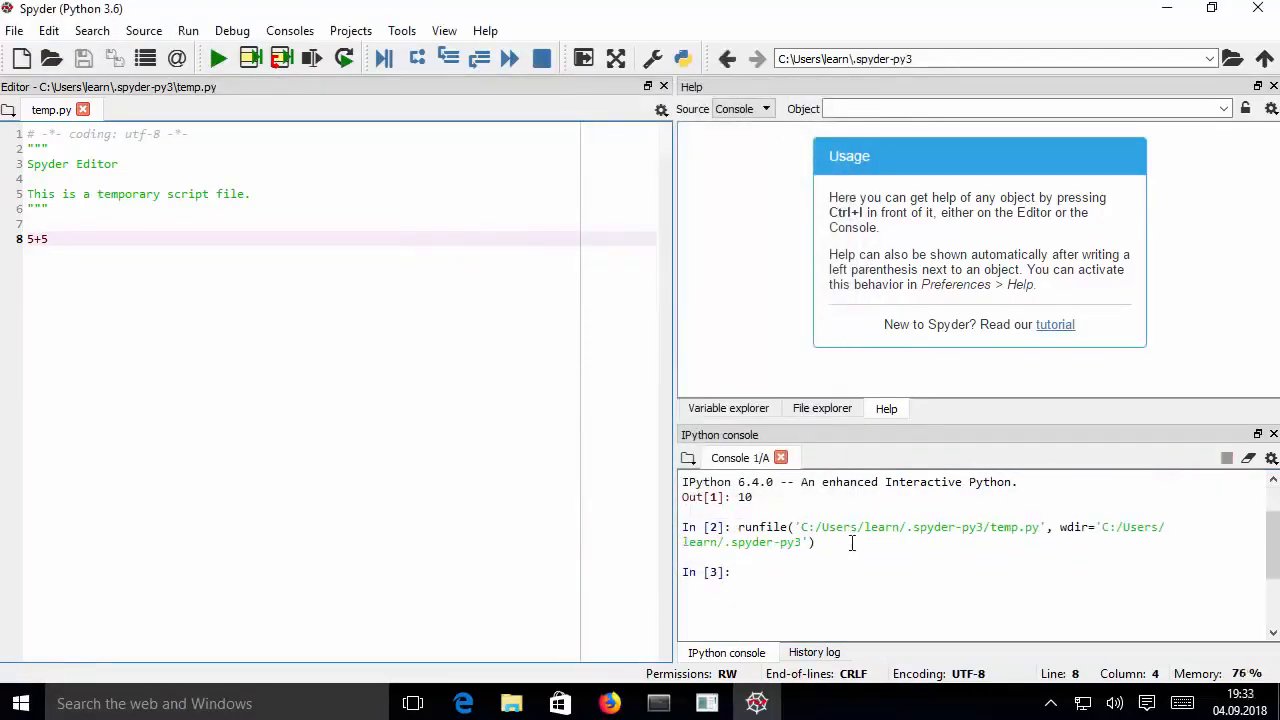
left_click_drag(991, 533, 1041, 532)
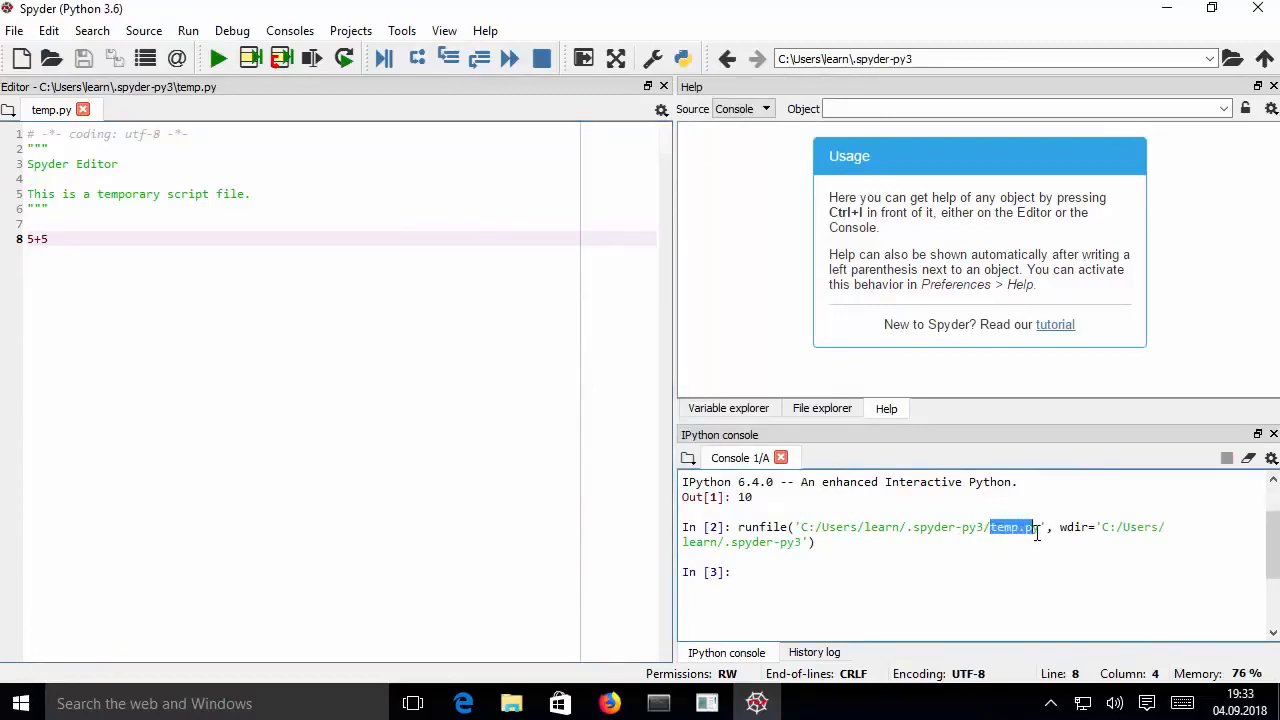
Wrap the expression on line 8 as print(5+5), save temp.py and run the file again
left_click(28, 240)
type("arint")
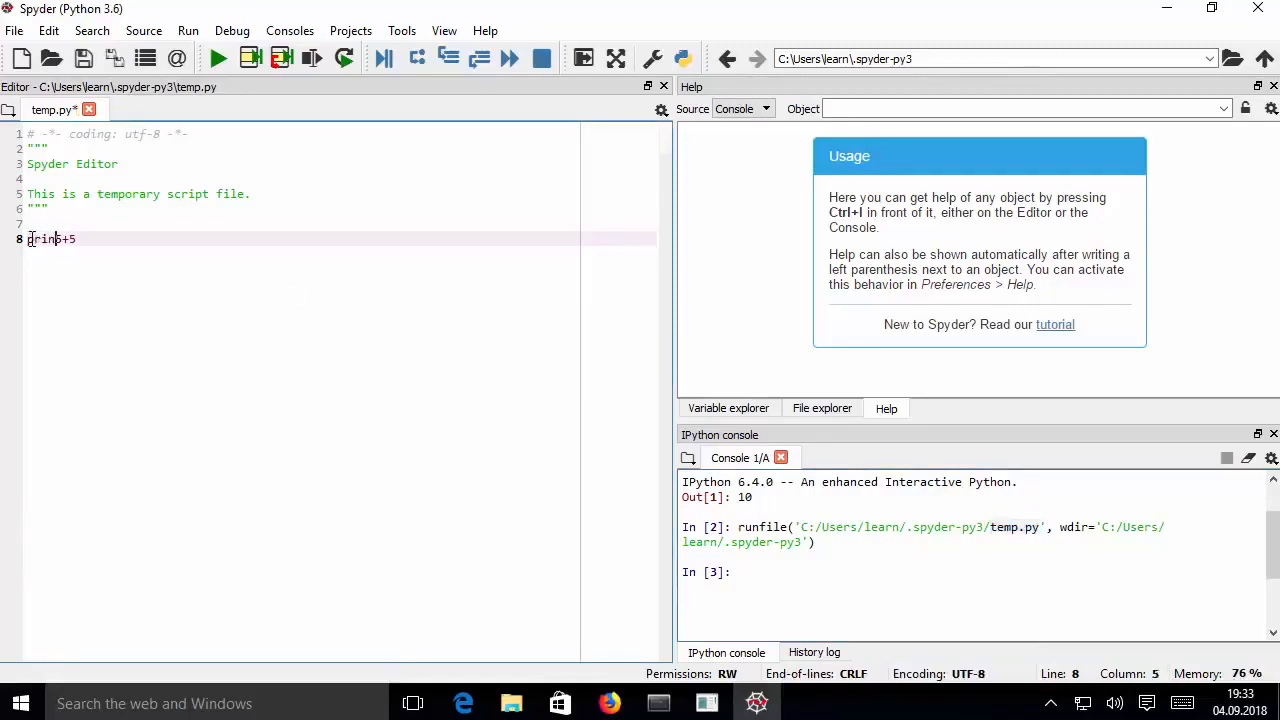
type("(")
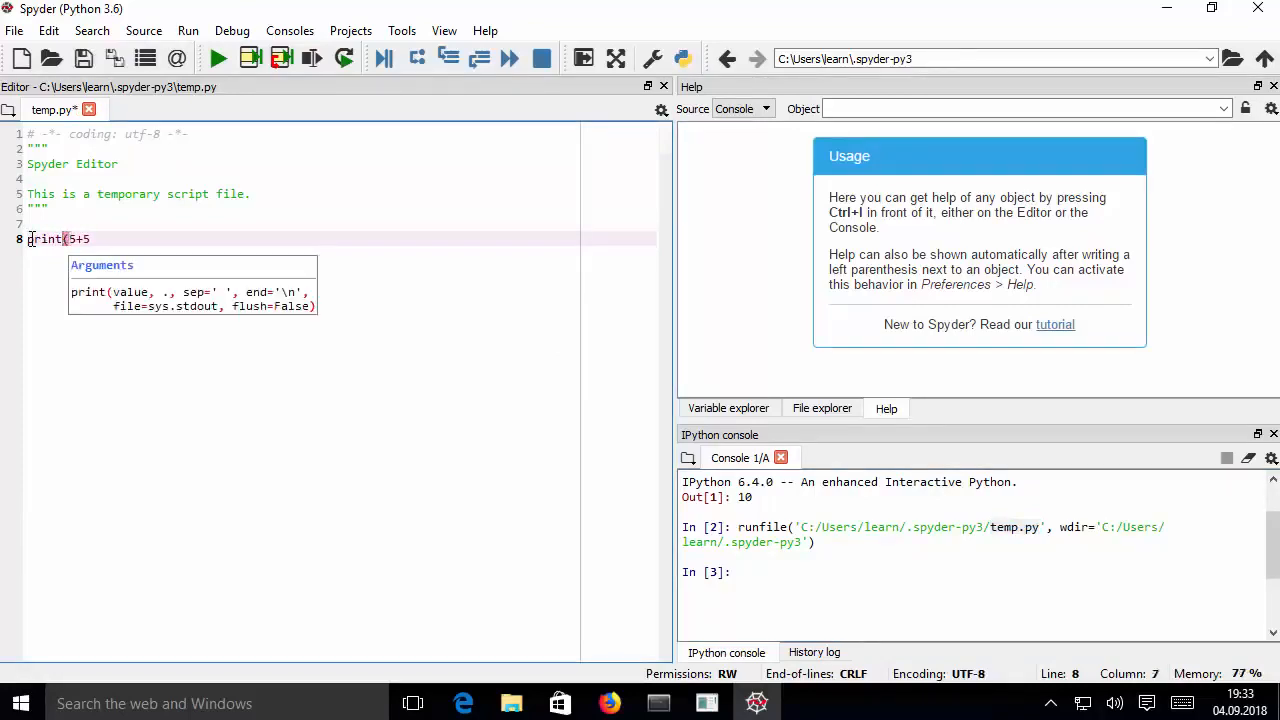
key("End")
type(")")
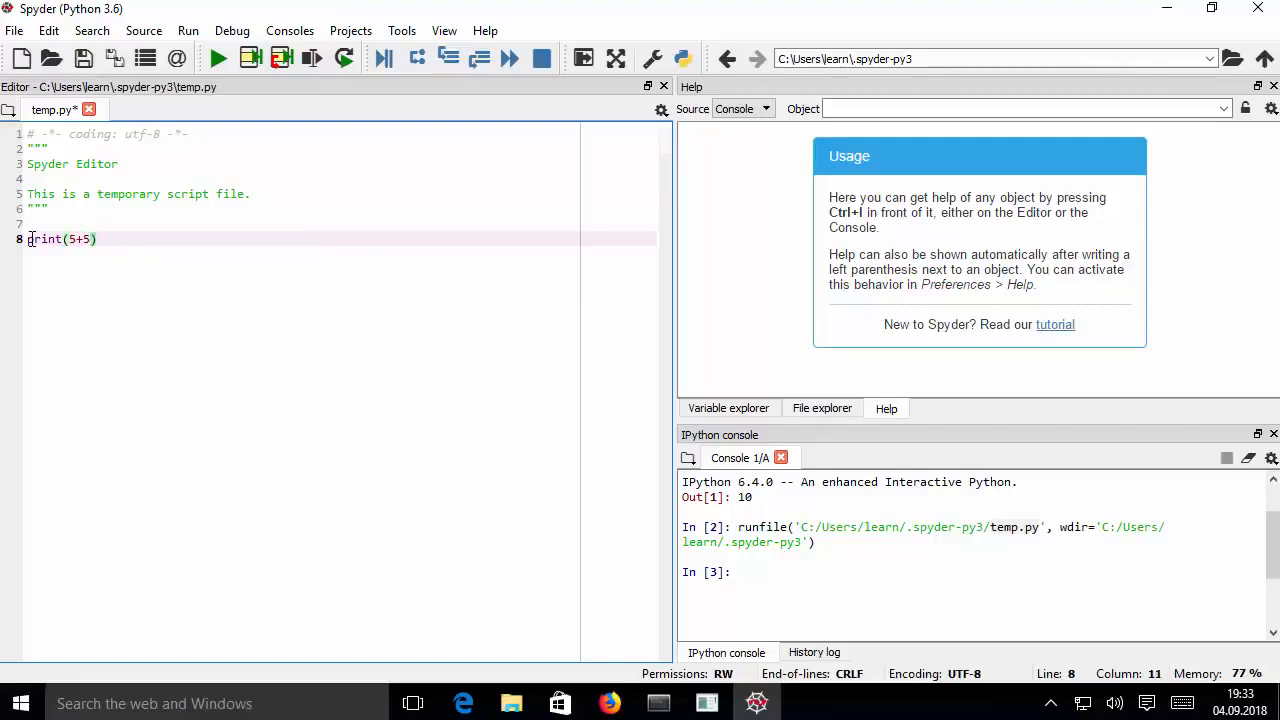
key("ctrl+s")
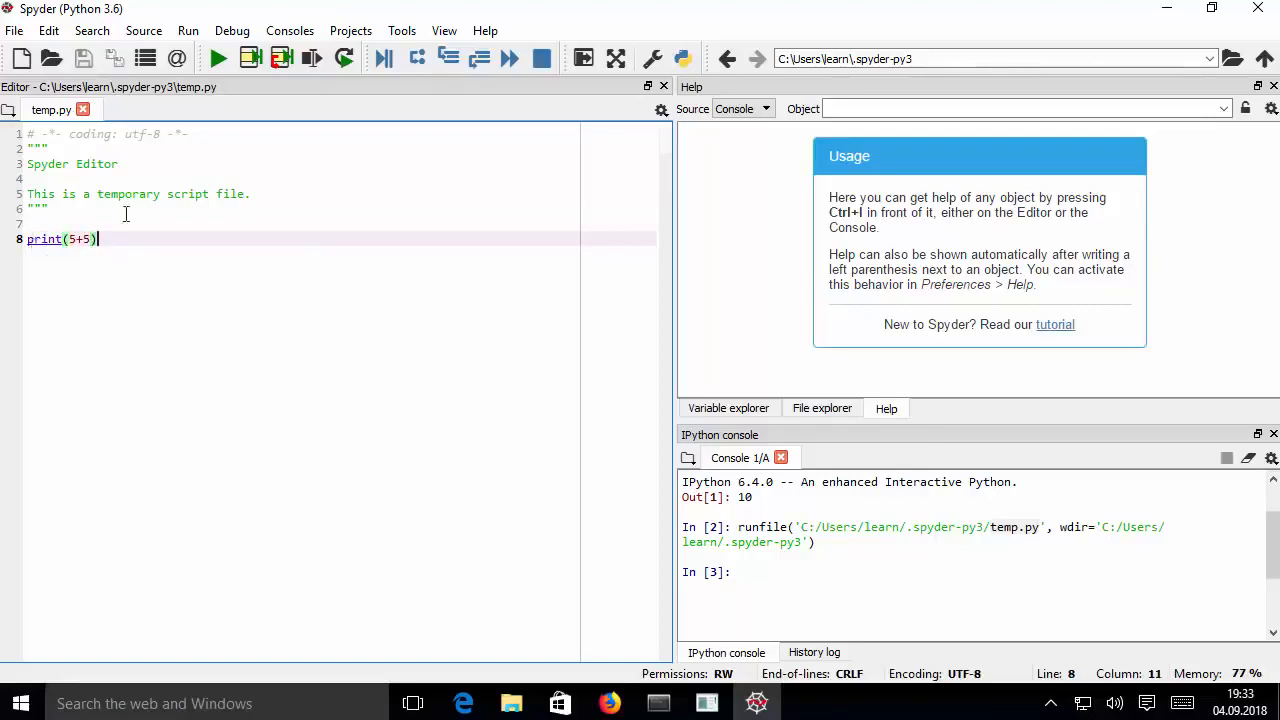
left_click(218, 59)
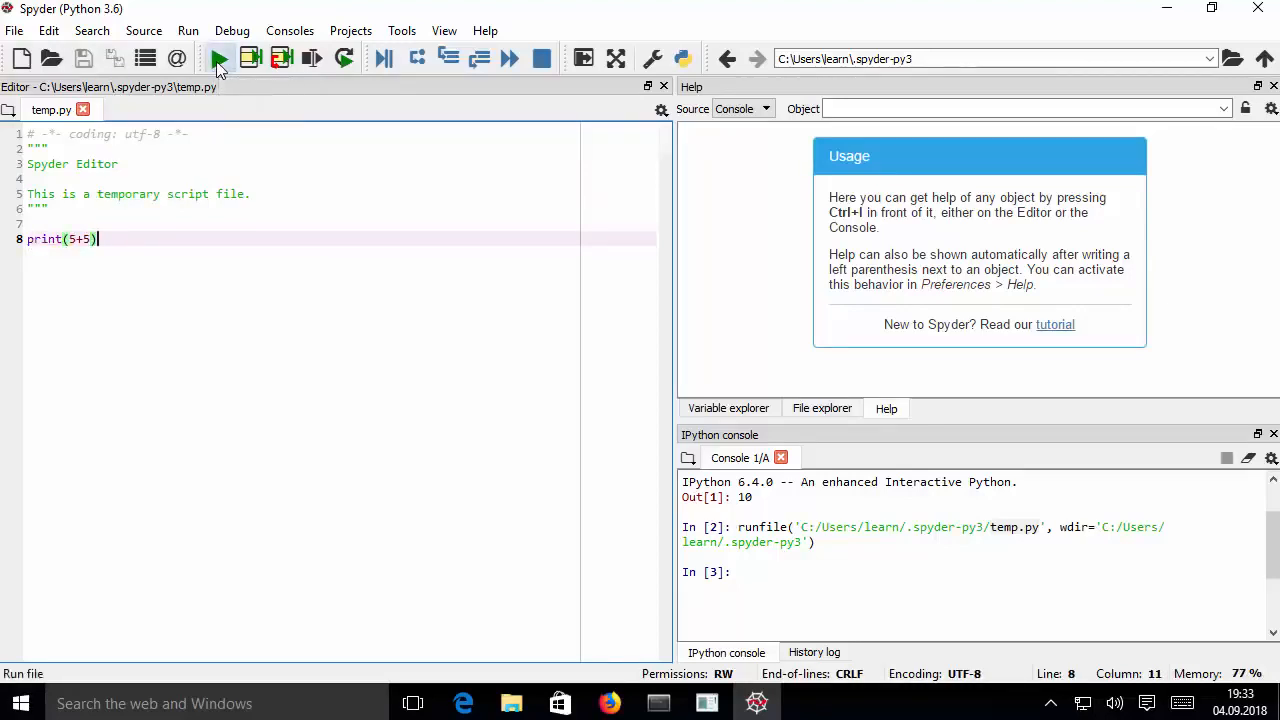
Examine the console output from the latest temp.py run, including its result and the runfile entry
double_click(689, 601)
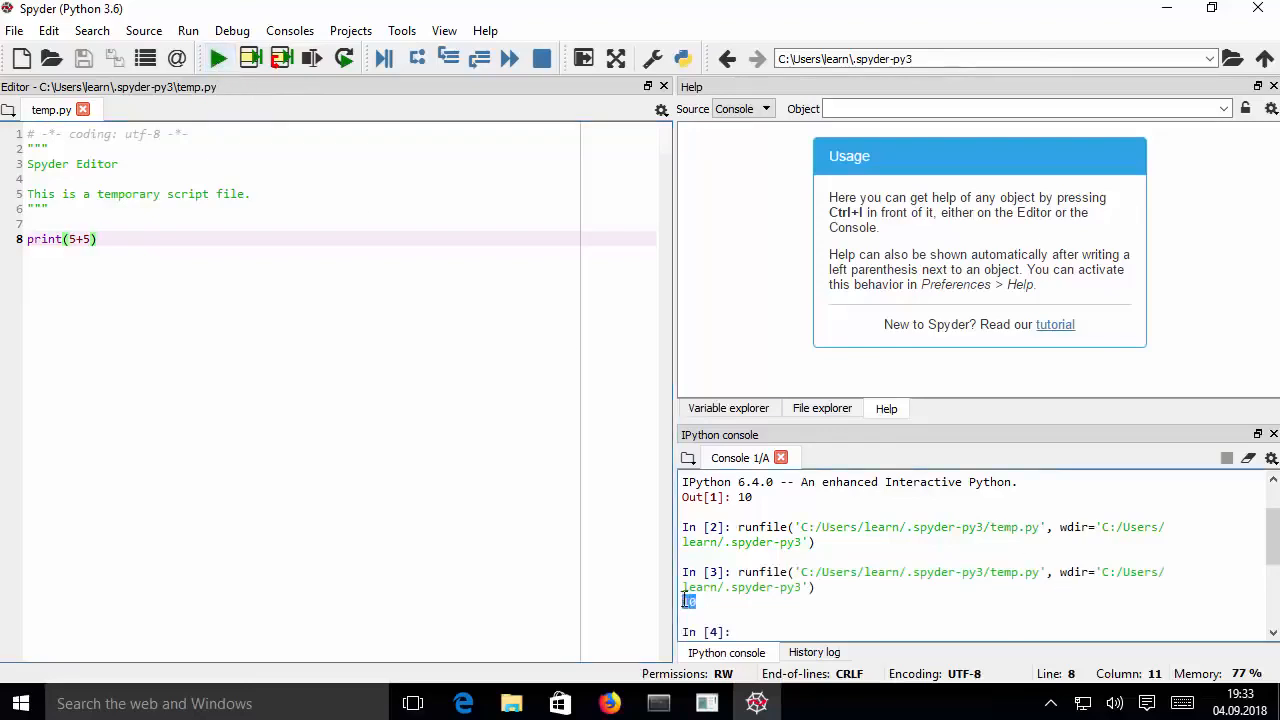
left_click(1034, 573)
left_click_drag(1034, 573, 980, 578)
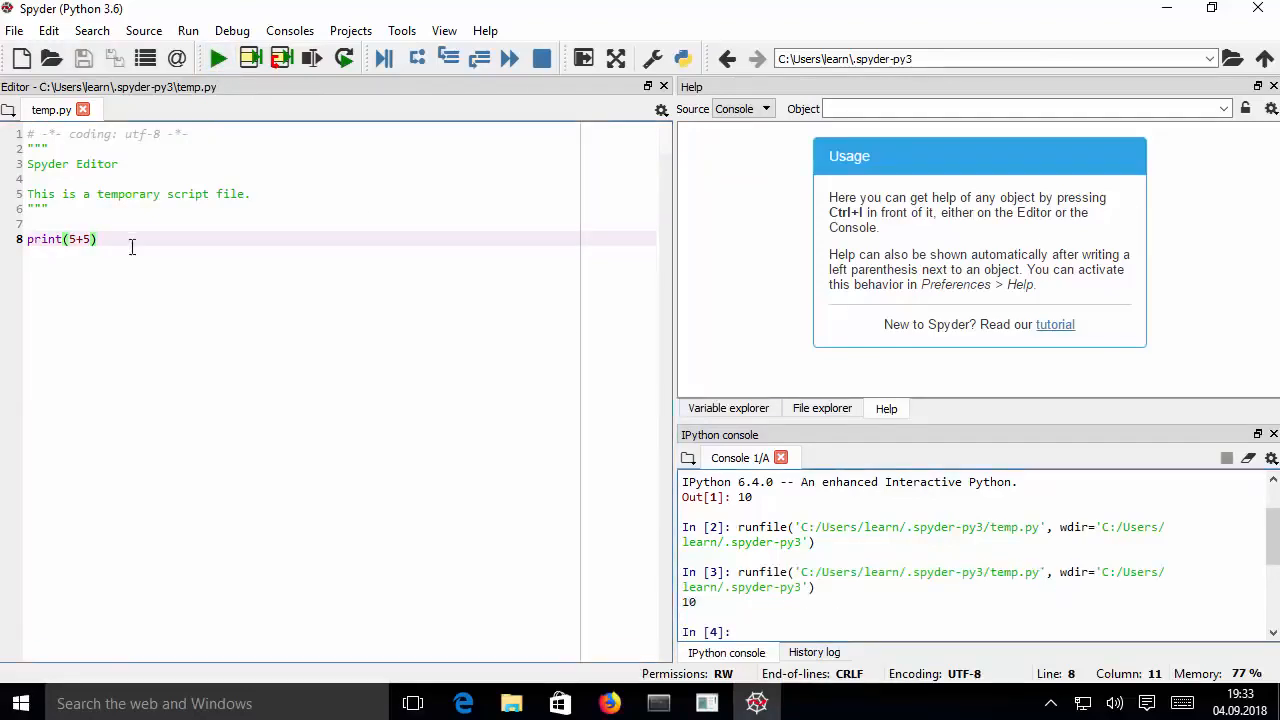
Run only the selected print(5+5) line of temp.py in the console and clear the selection
left_click_drag(131, 243, 28, 238)
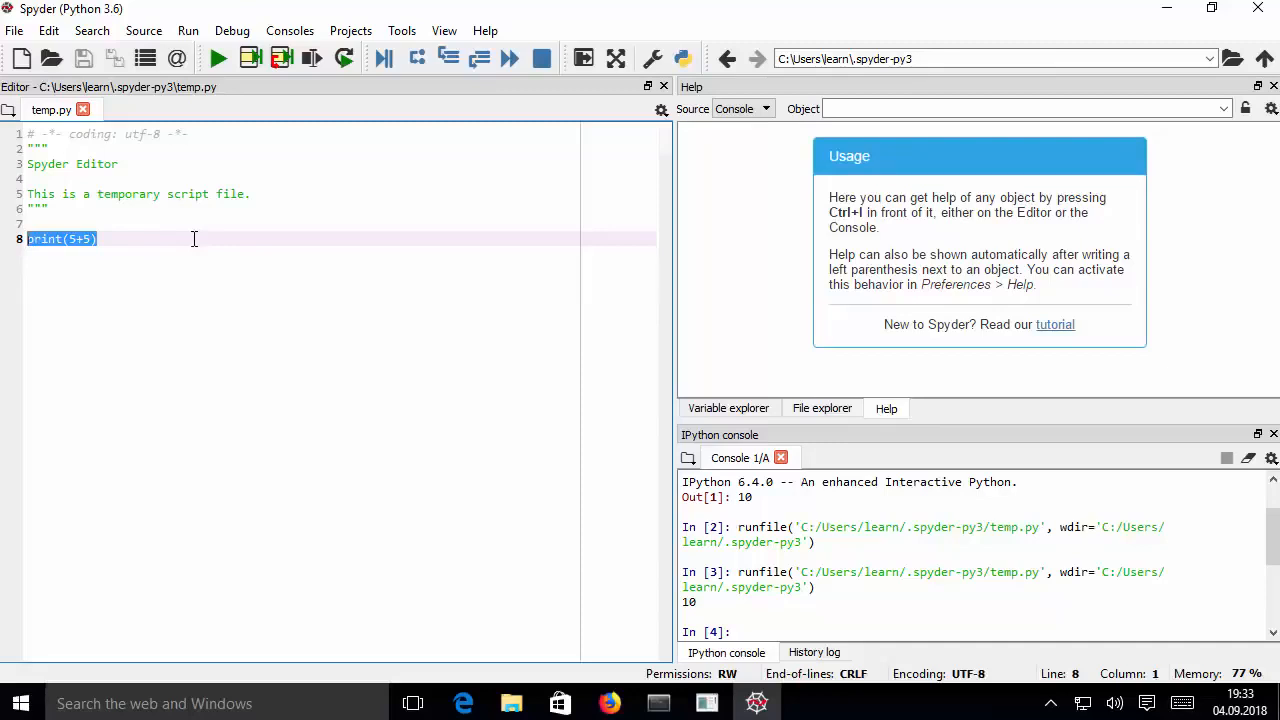
key("F9")
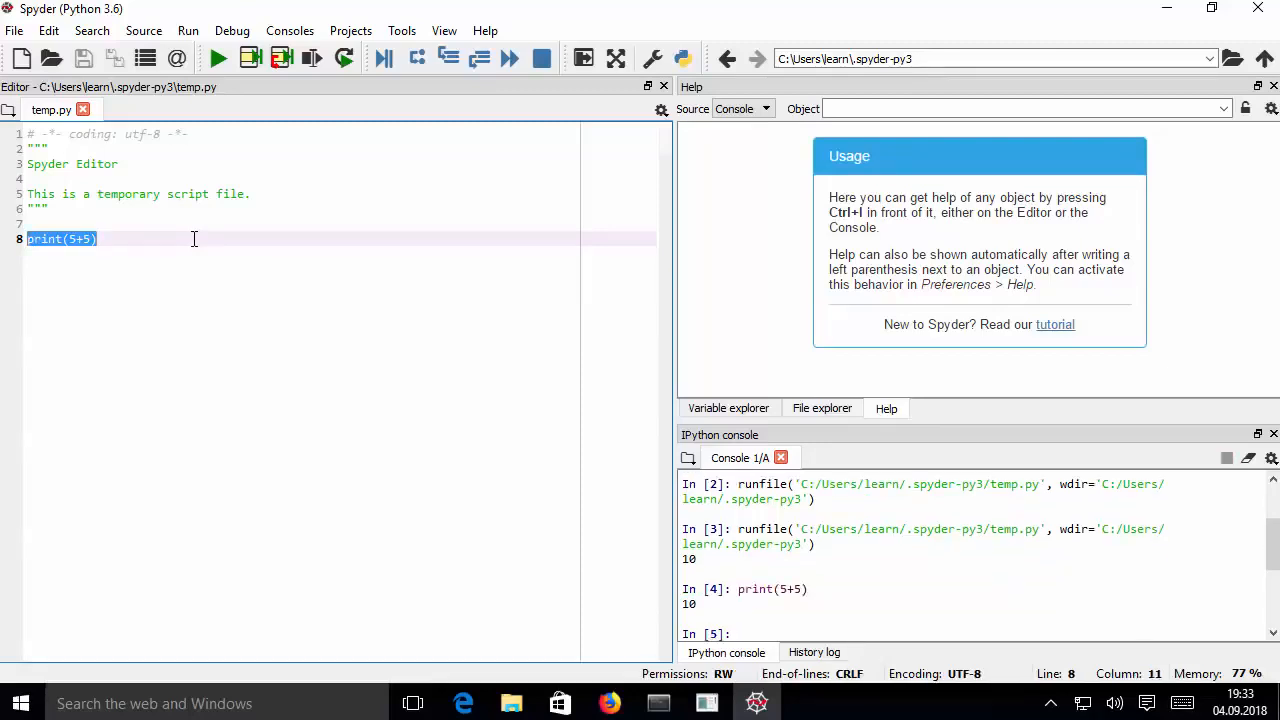
left_click(181, 240)
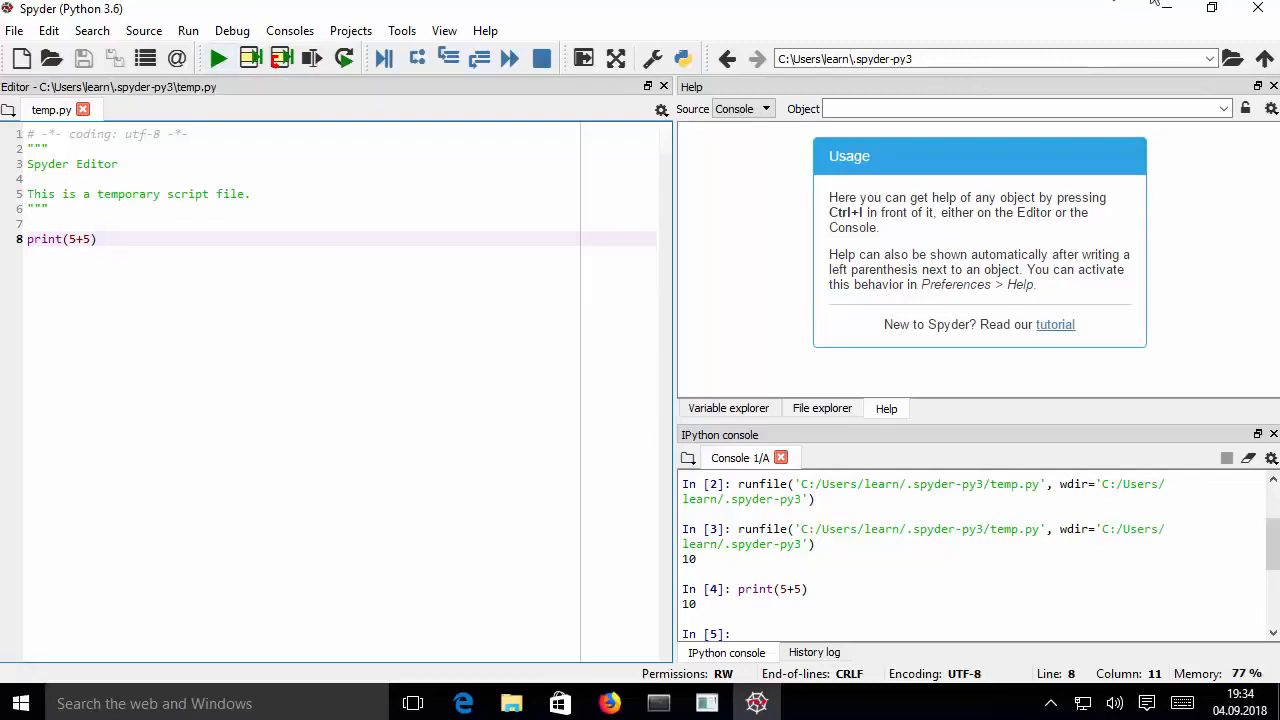
Close Spyder and open Anaconda Navigator through a Windows search for anaconda, dismissing its welcome notice so it does not show again
left_click(1258, 12)
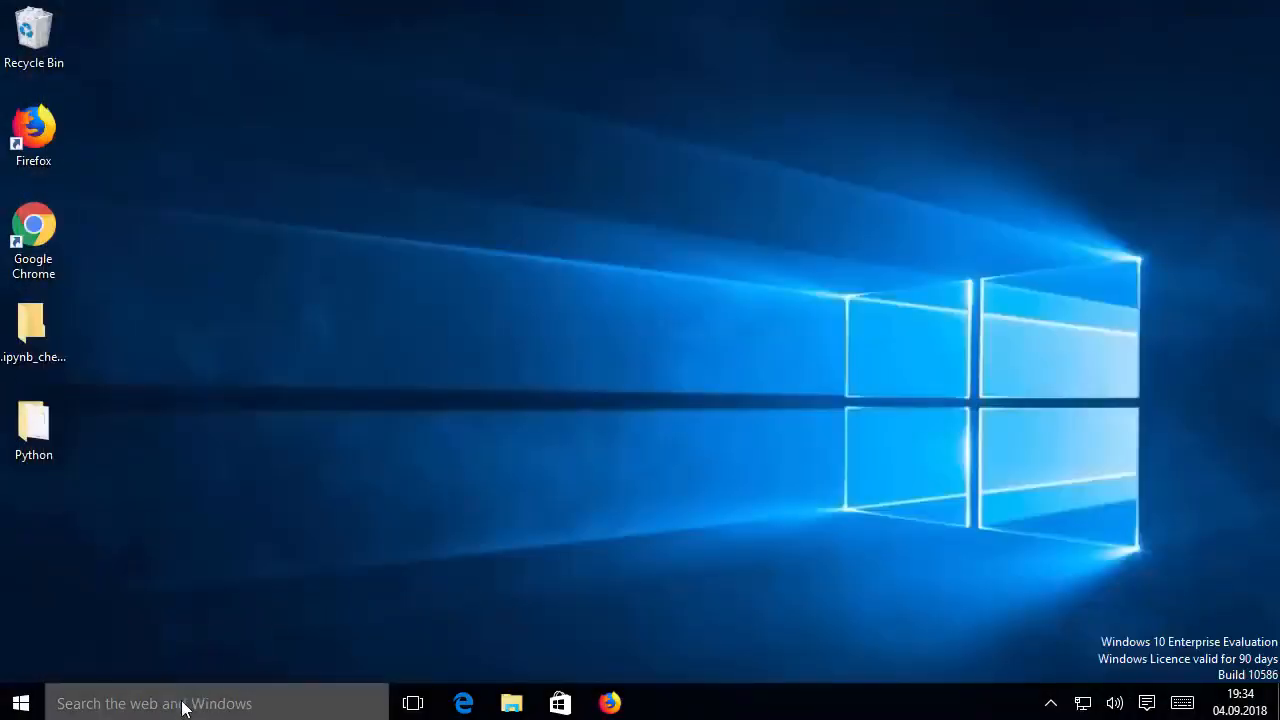
left_click(183, 708)
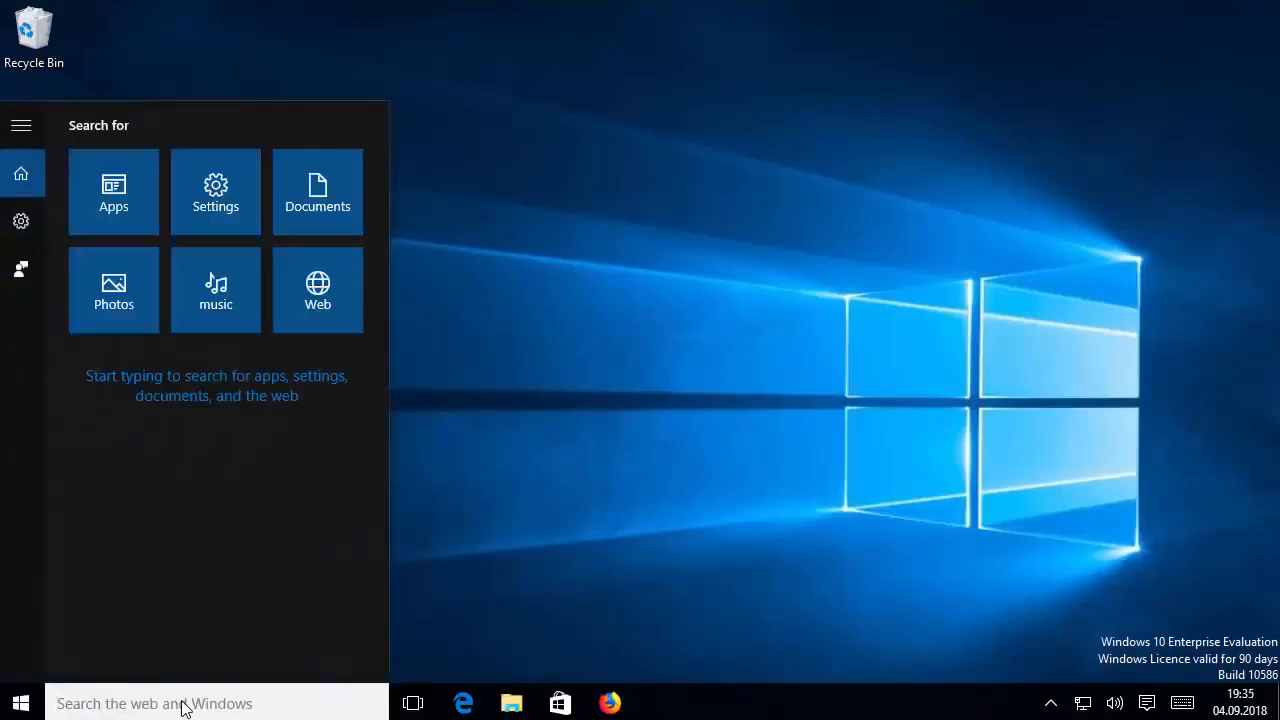
type("anaconda")
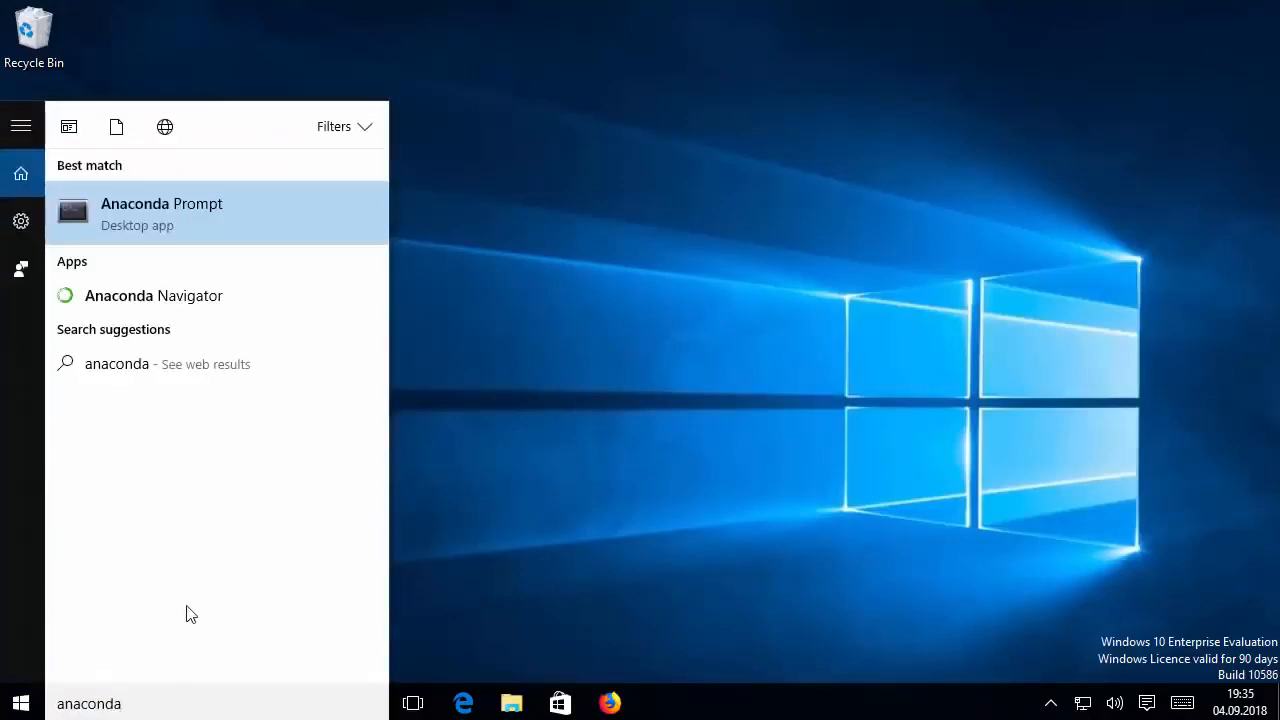
left_click(131, 300)
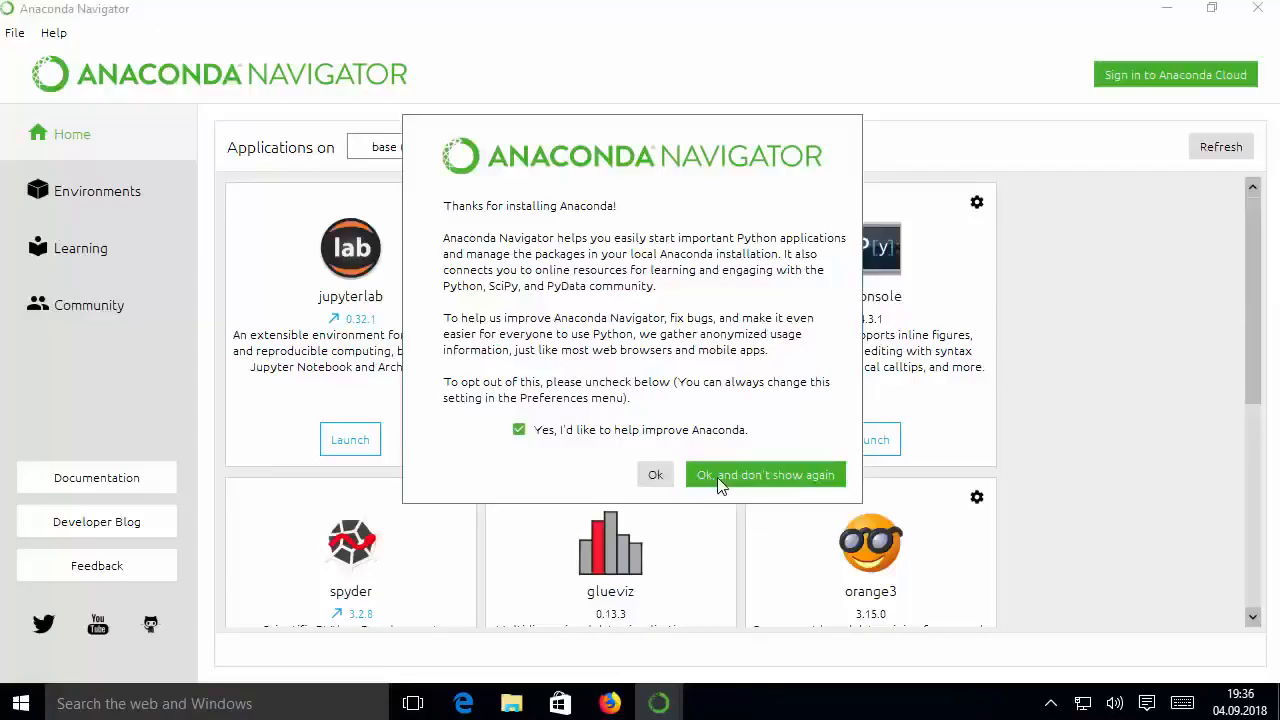
left_click(725, 484)
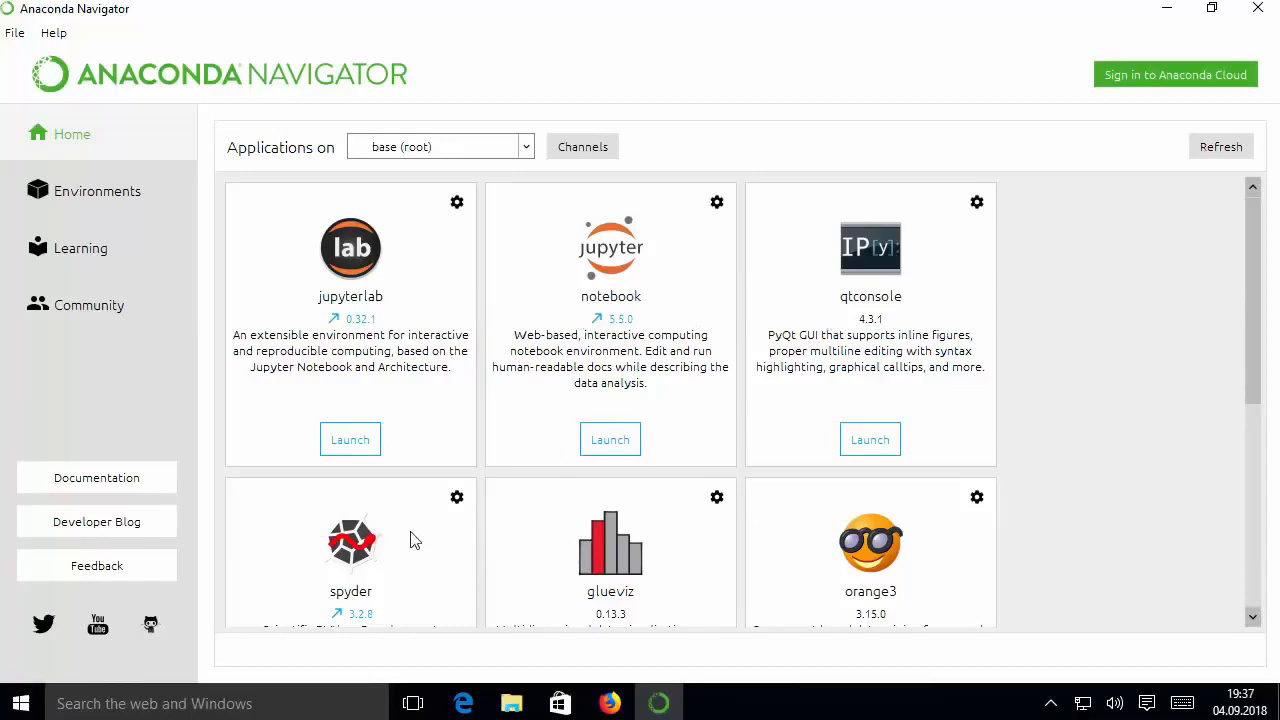
Look through all applications offered for the base (root) environment, checking which can be launched and which need installing
left_click_drag(1251, 354, 1270, 513)
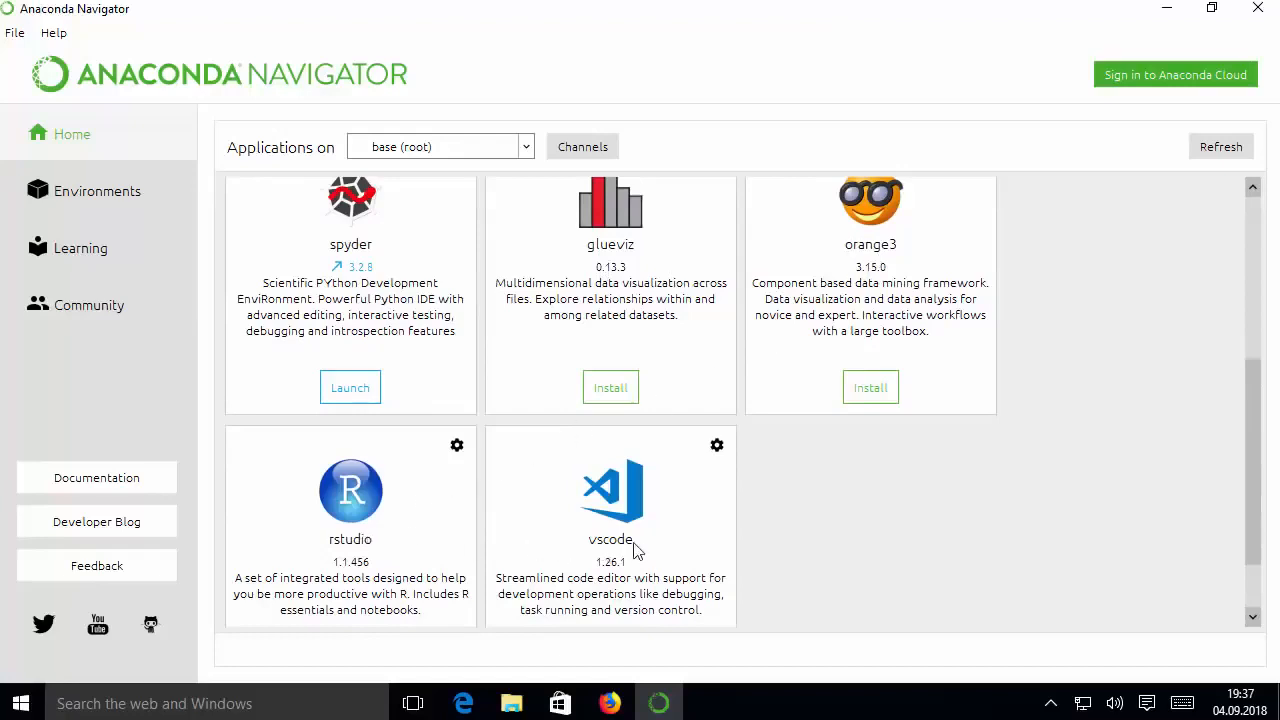
scroll(1100, 465, "down", 2)
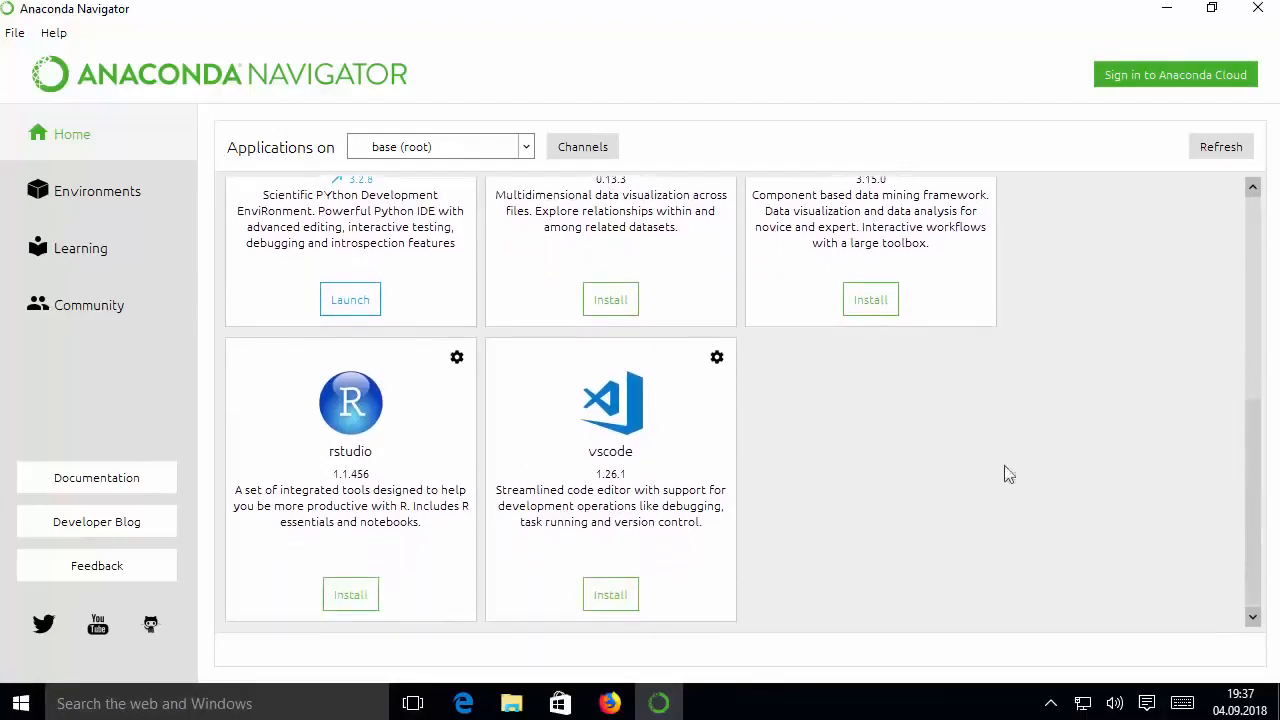
left_click(869, 305)
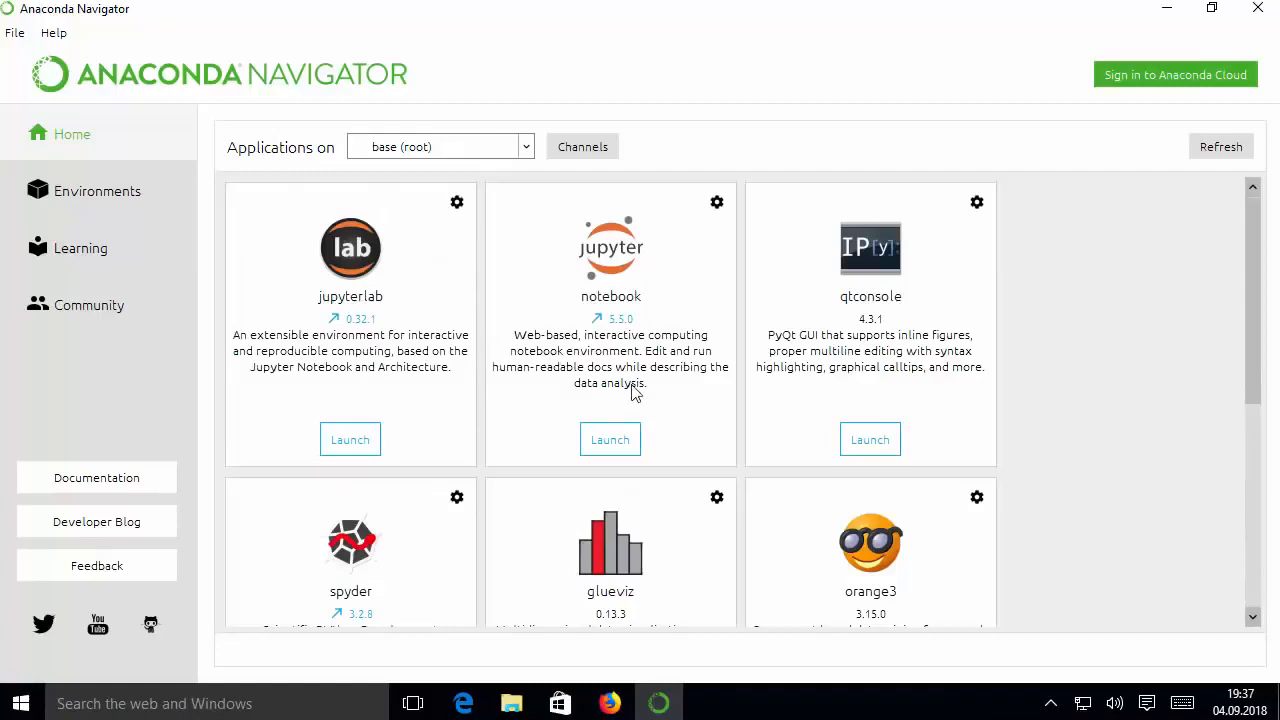
scroll(1024, 403, "down", 5)
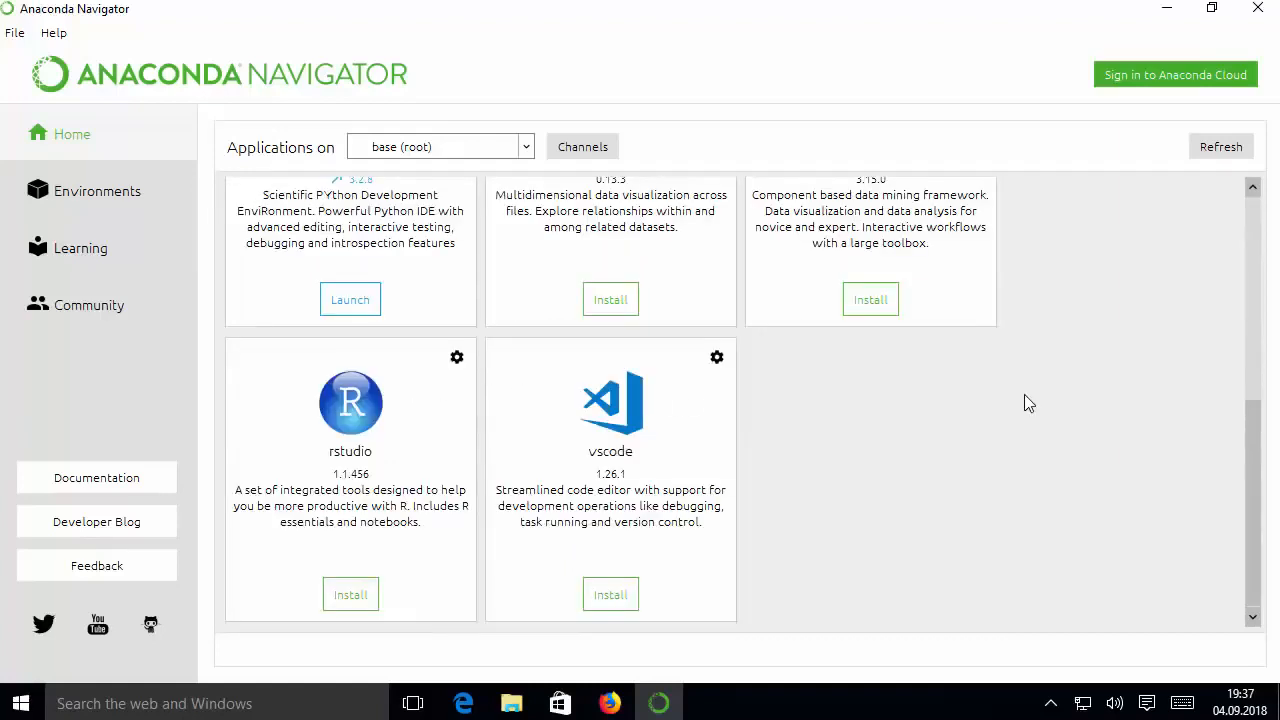